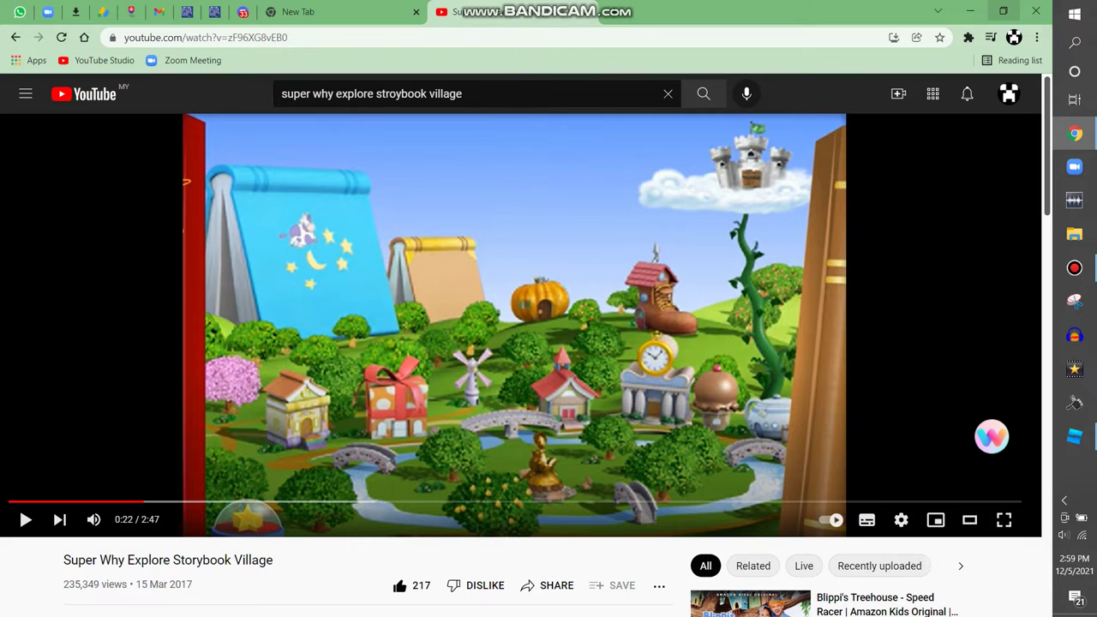
- Switch from the Storybook Village reference video to the village place open in Roblox Studio
click(1003, 11)
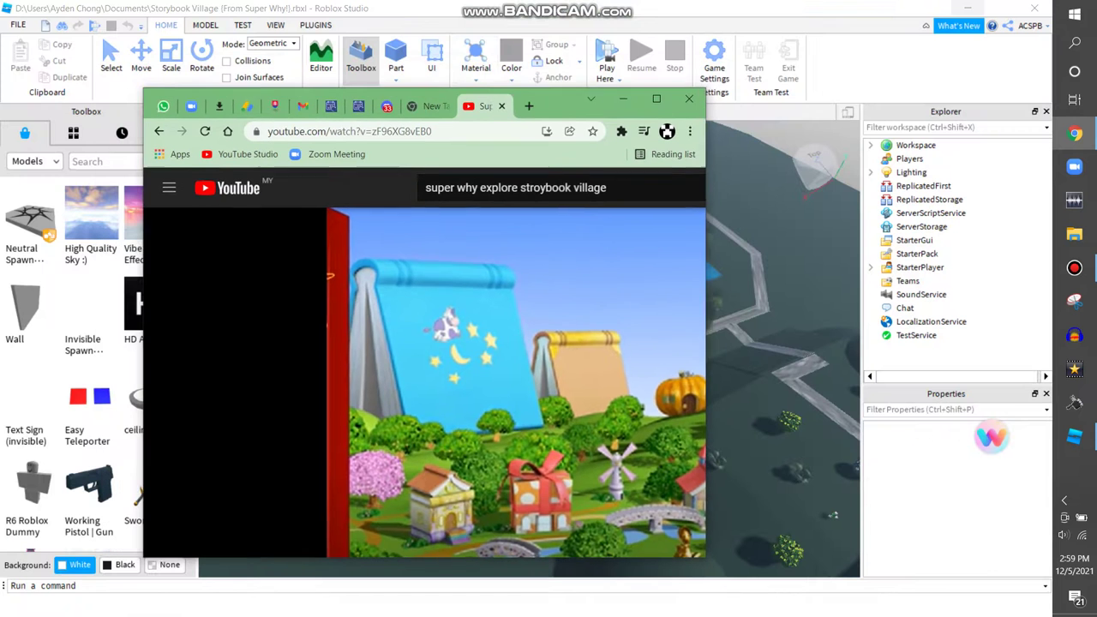
key(super+Up)
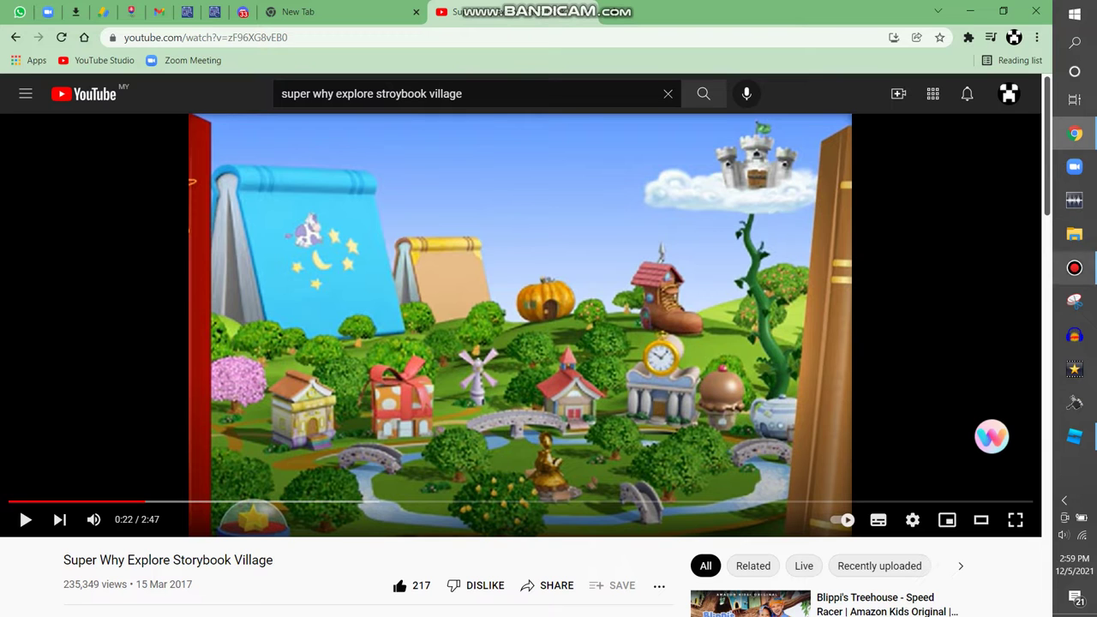
click(1075, 437)
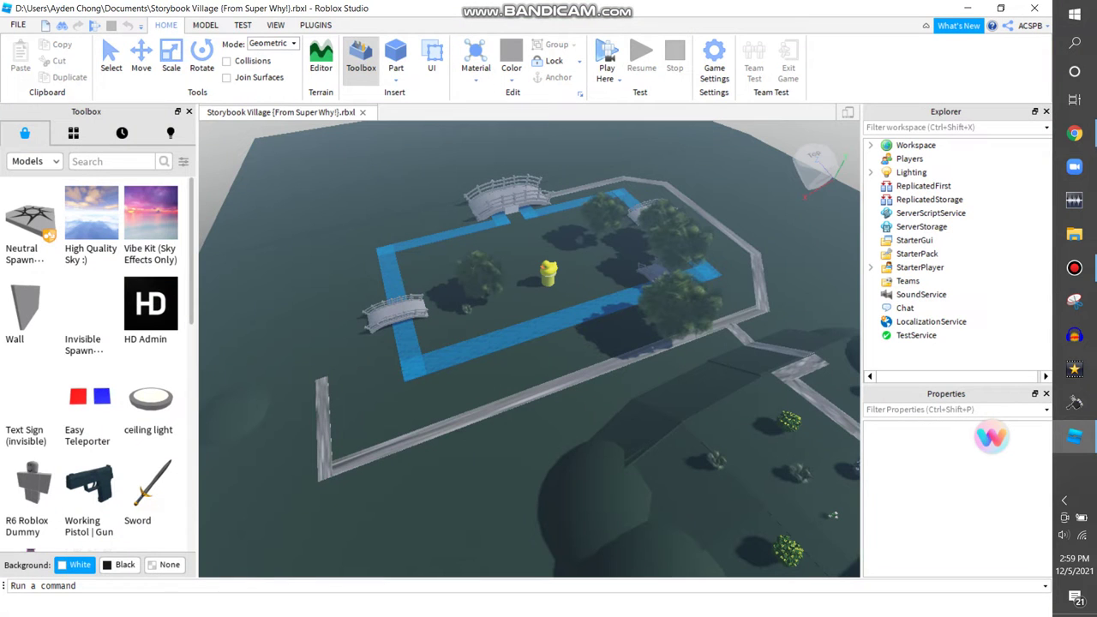
- Try placing an anchored dark brown part at the outer end of the small bridge, stretched to the bridge's width
key(w)
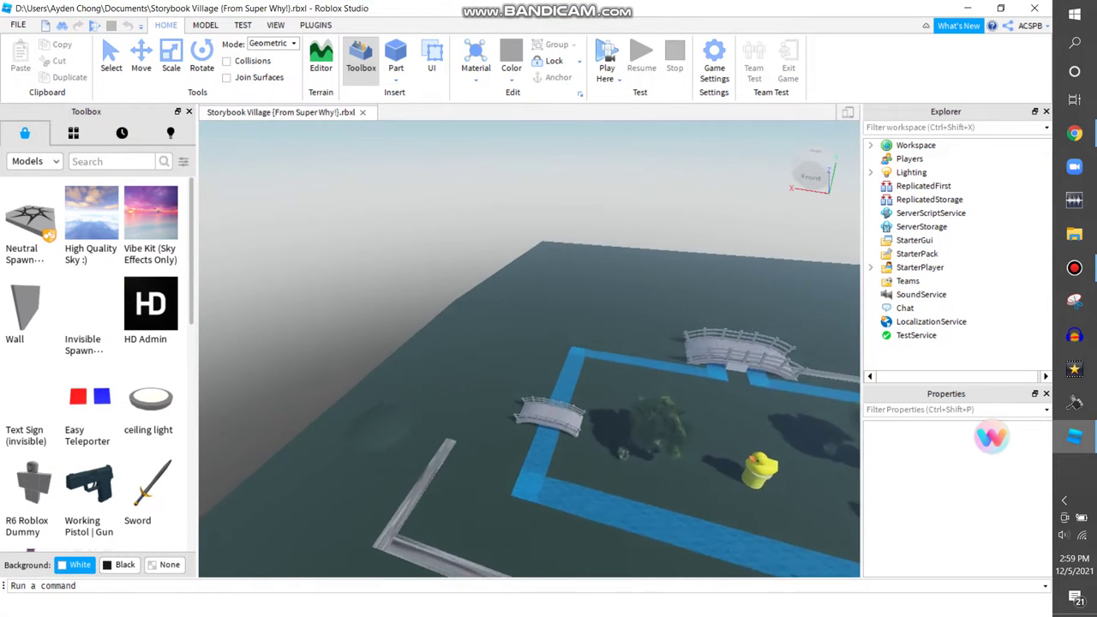
key(w)
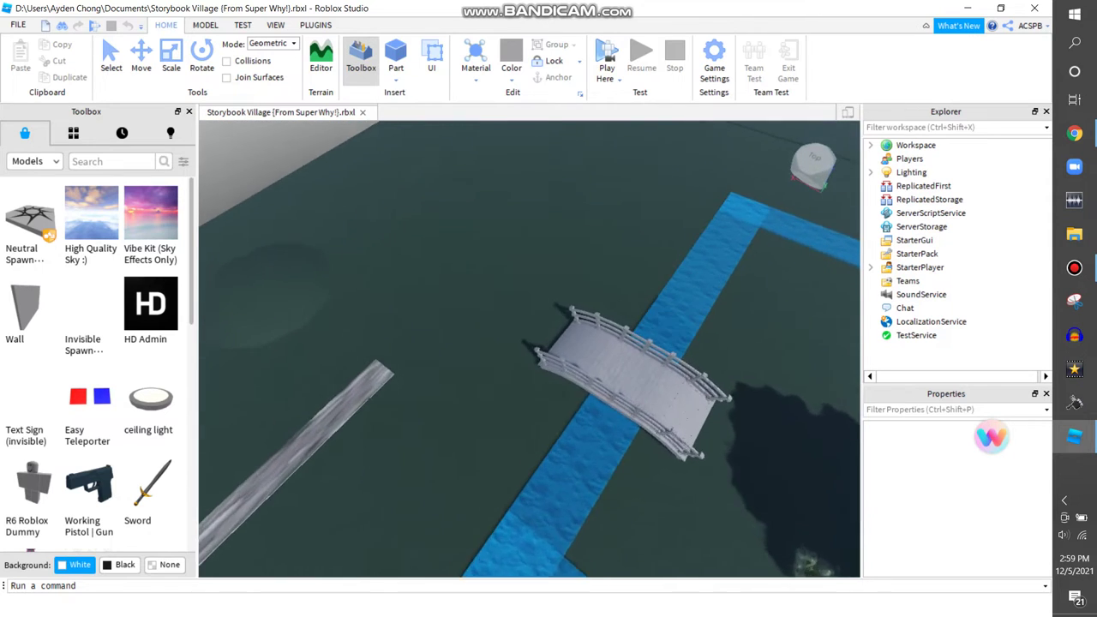
click(395, 60)
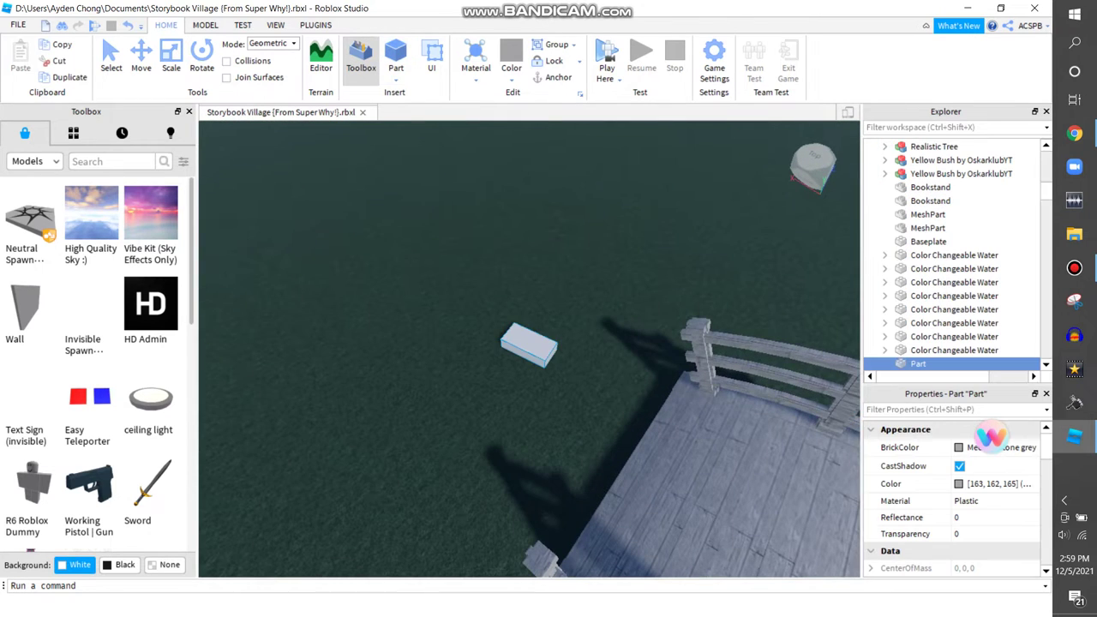
key(ctrl+1)
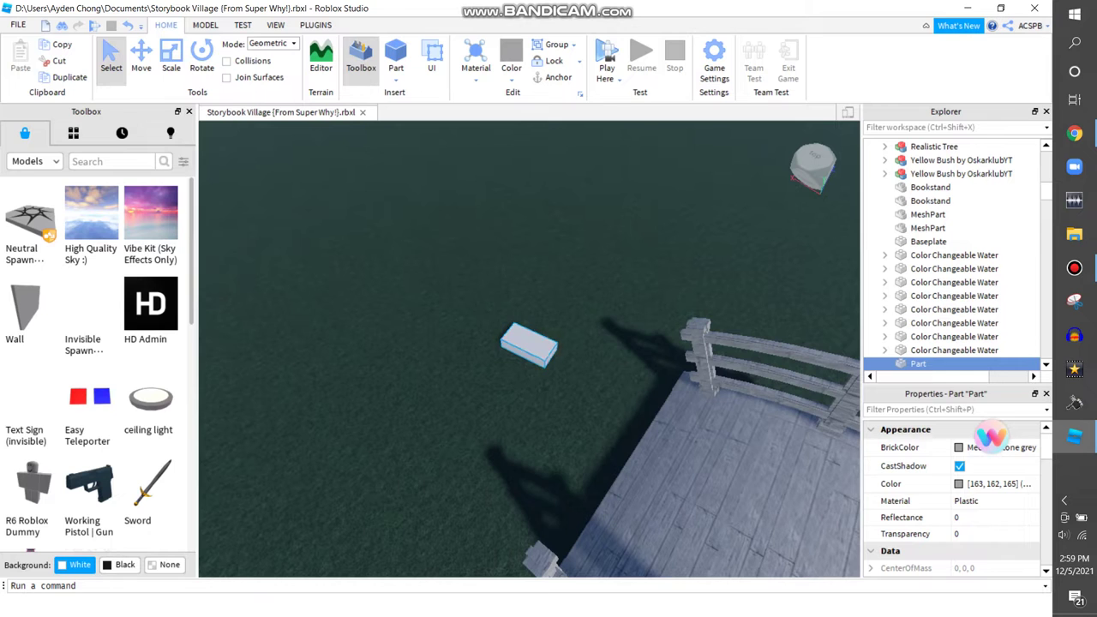
click(511, 64)
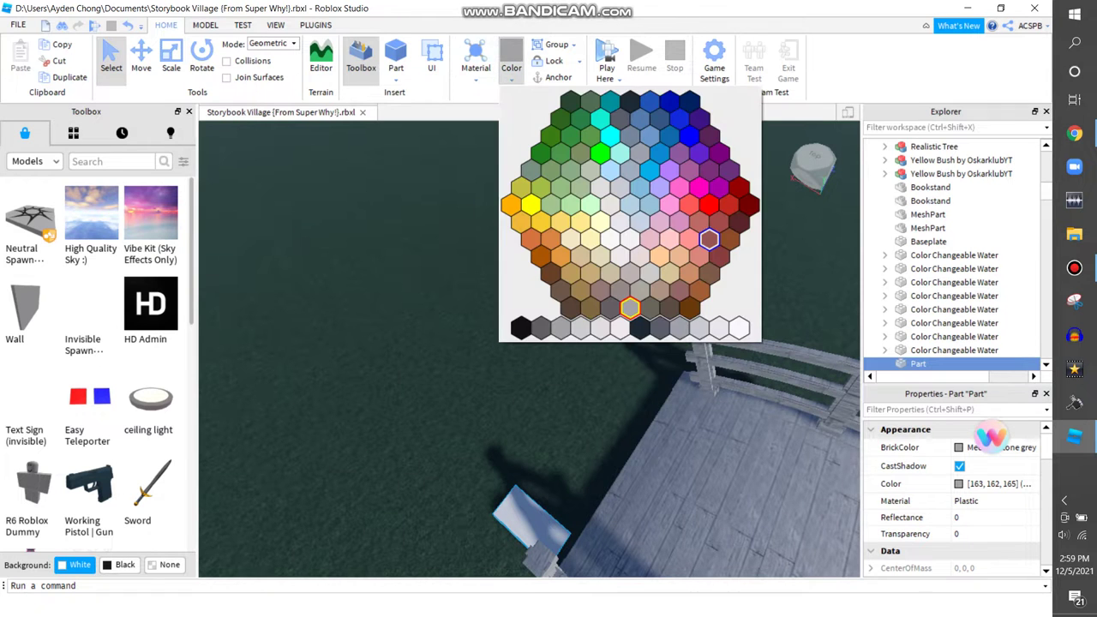
click(691, 308)
key(ctrl+3)
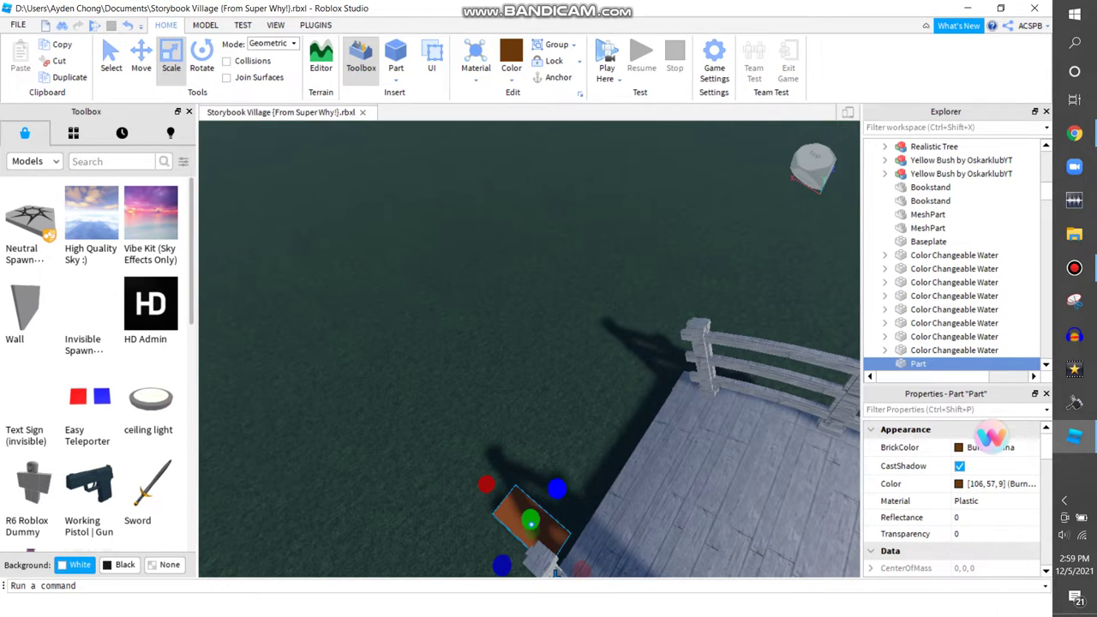
drag(581, 569, 619, 443)
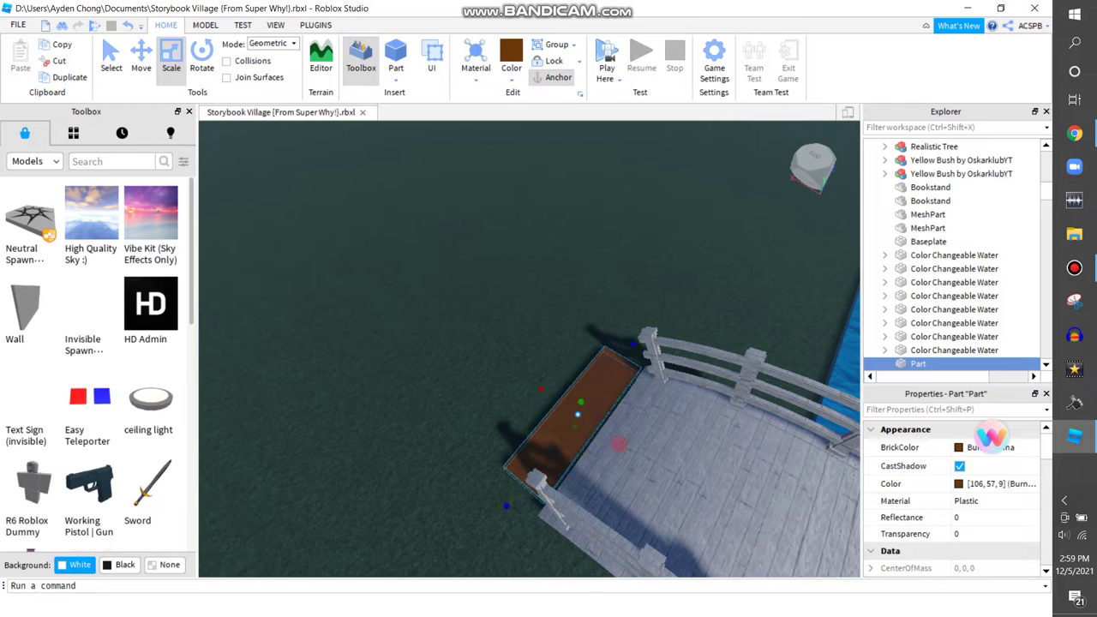
key(f)
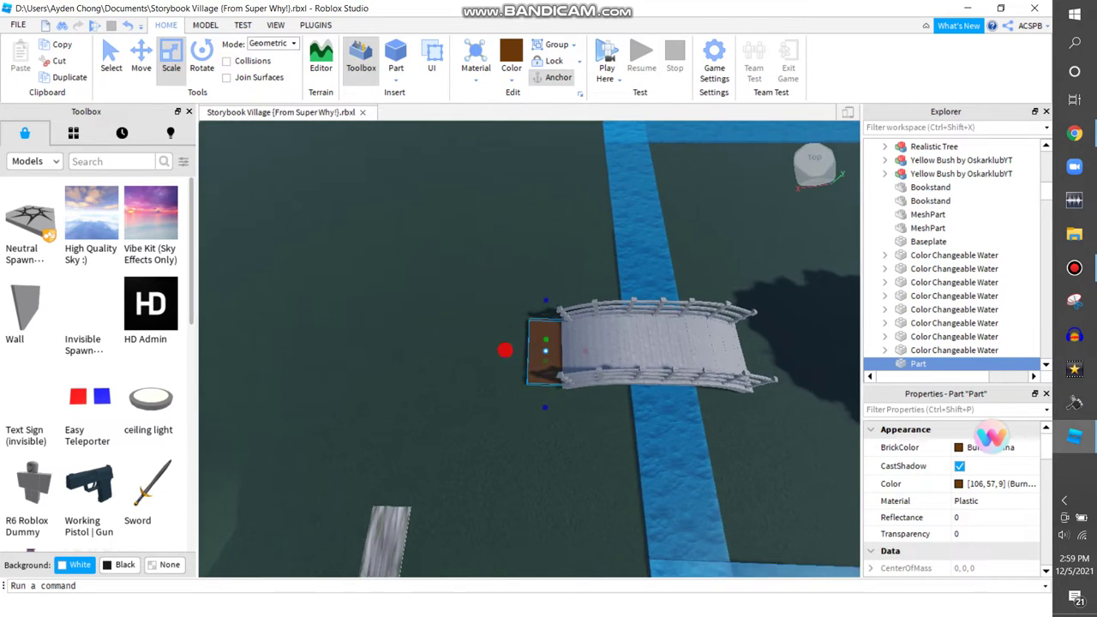
right_drag(493, 370, 493, 370)
- Compare the paths around the small bridge with the reference video in Chrome, returning to Roblox Studio for the place
key(alt+Tab)
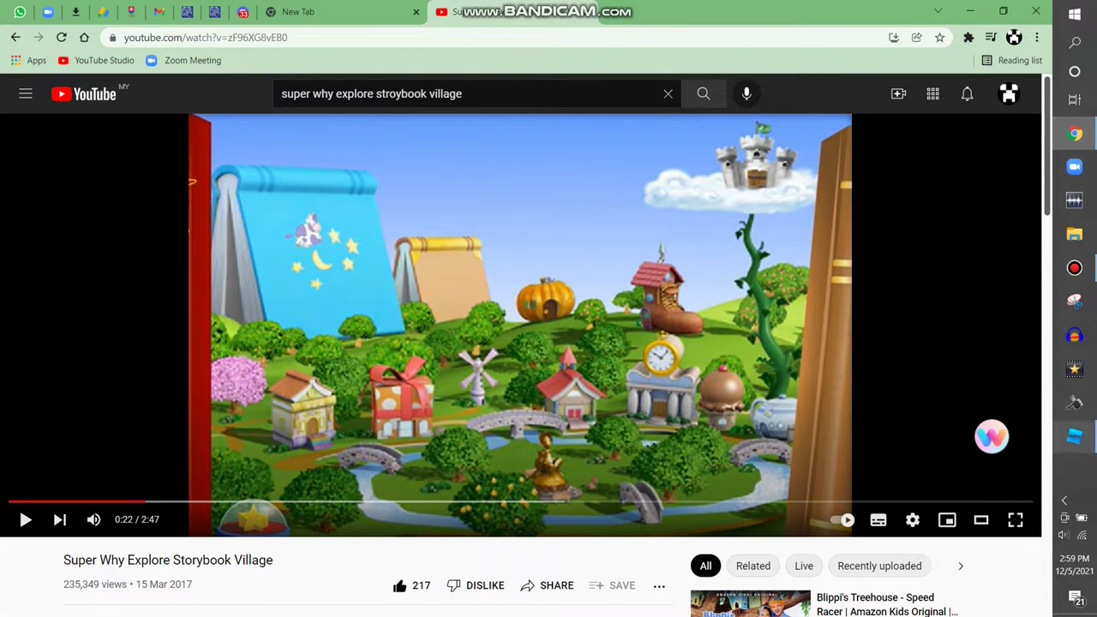
click(1074, 438)
right_drag(493, 370, 493, 371)
click(493, 370)
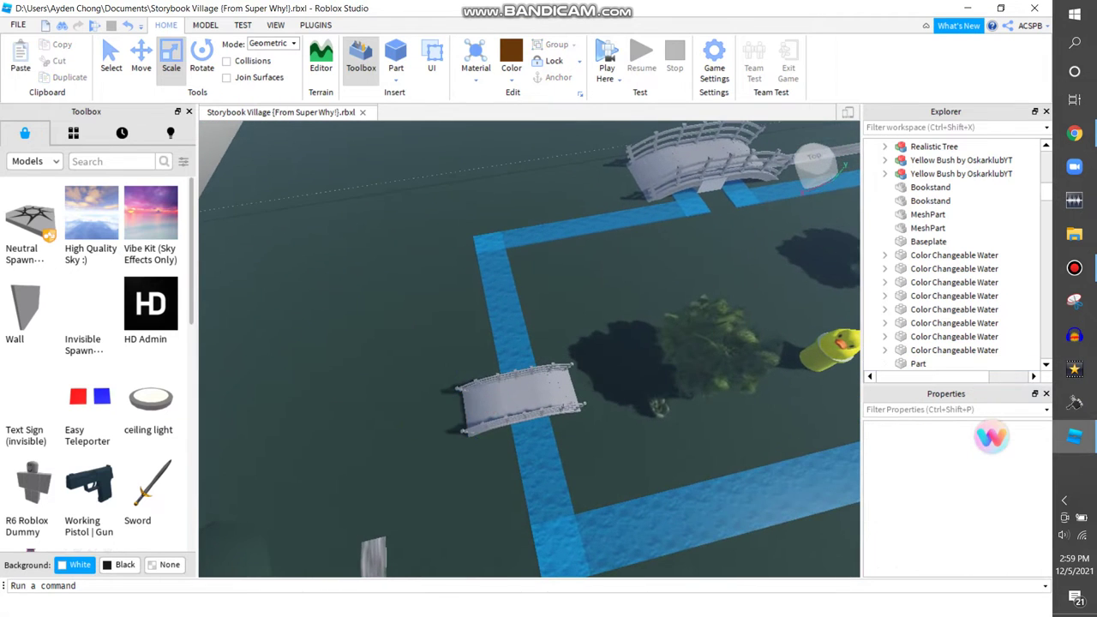
click(1074, 134)
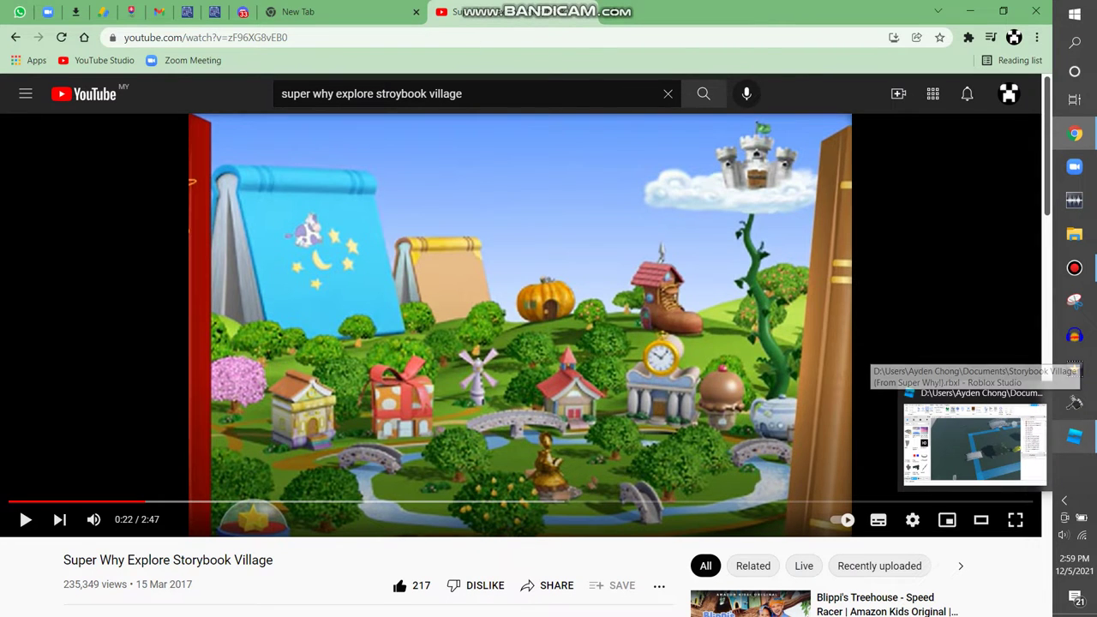
click(1074, 437)
right_drag(529, 349, 529, 349)
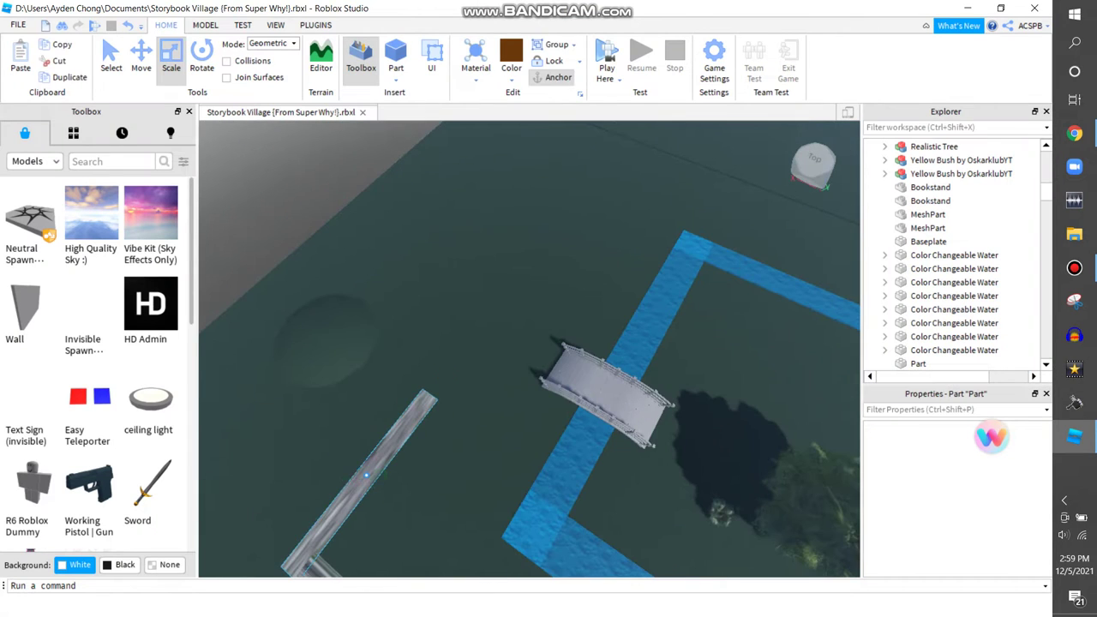
- Place a copy of the grey path strip beyond the small bridge, in line with the original and with a gap between them
click(367, 474)
key(ctrl+2)
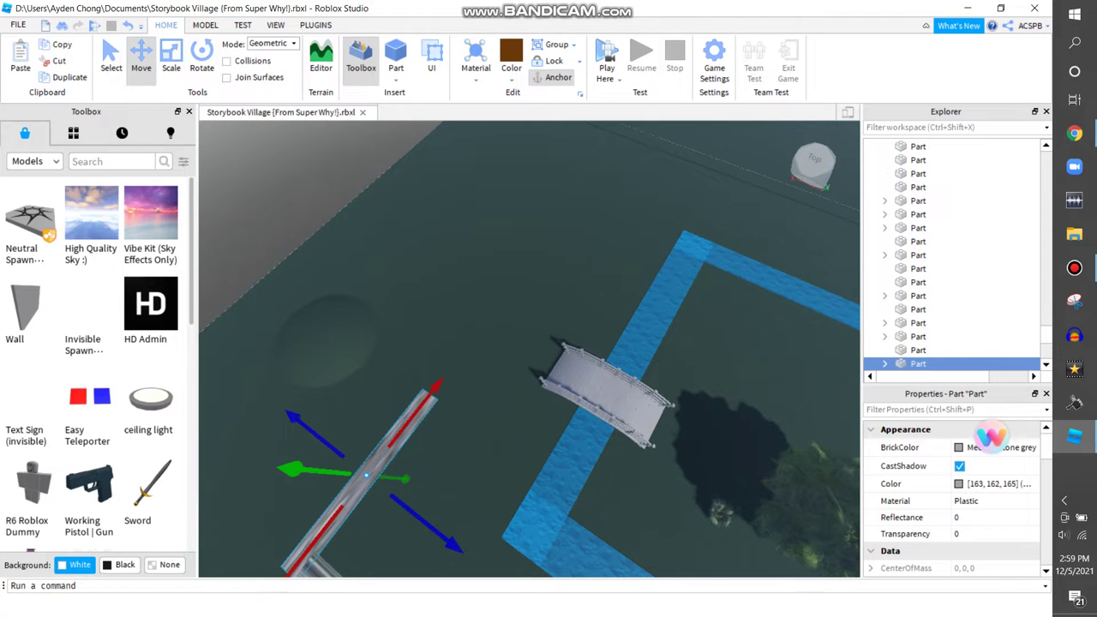
drag(367, 474, 514, 244)
key(d)
- Duplicate the new strip, shrink the copy to its far corner and extend it sideways to the large bridge
key(ctrl+d)
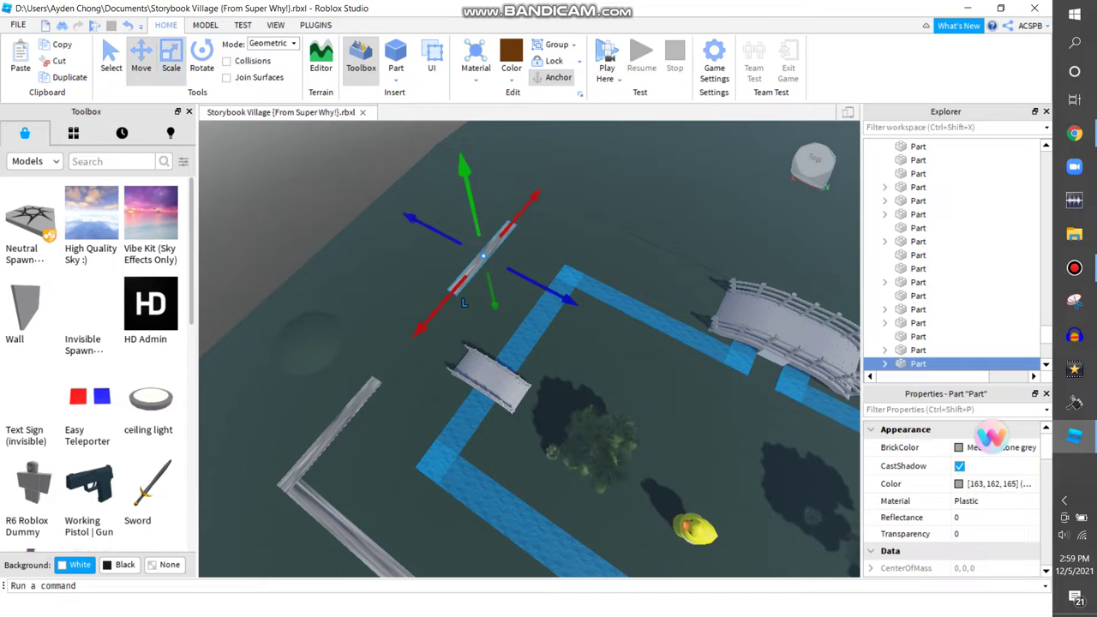
key(ctrl+3)
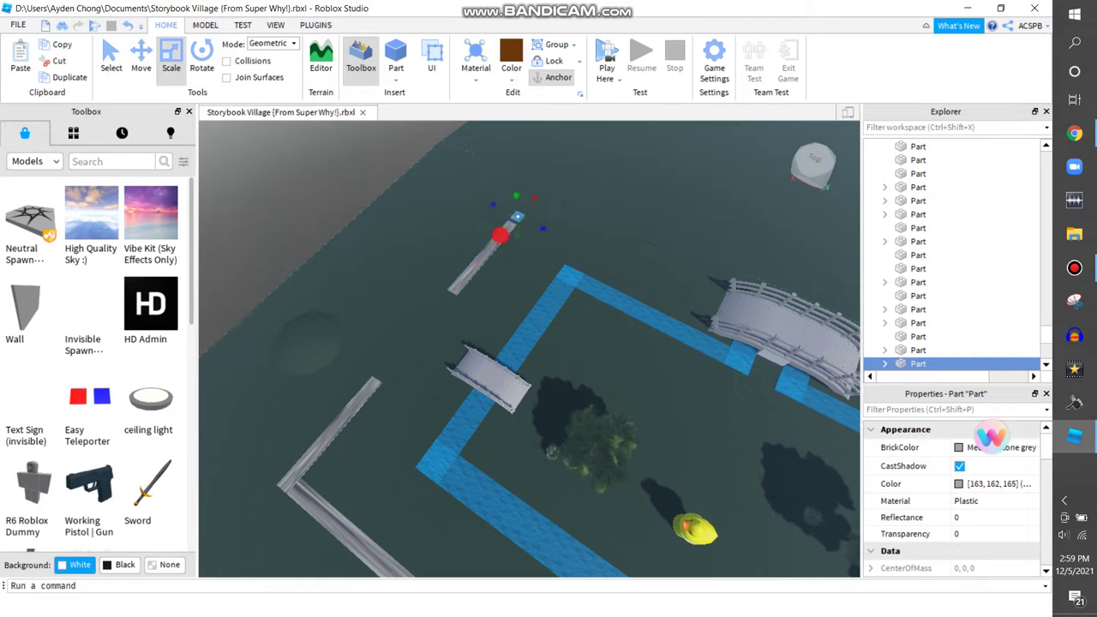
drag(518, 235, 601, 259)
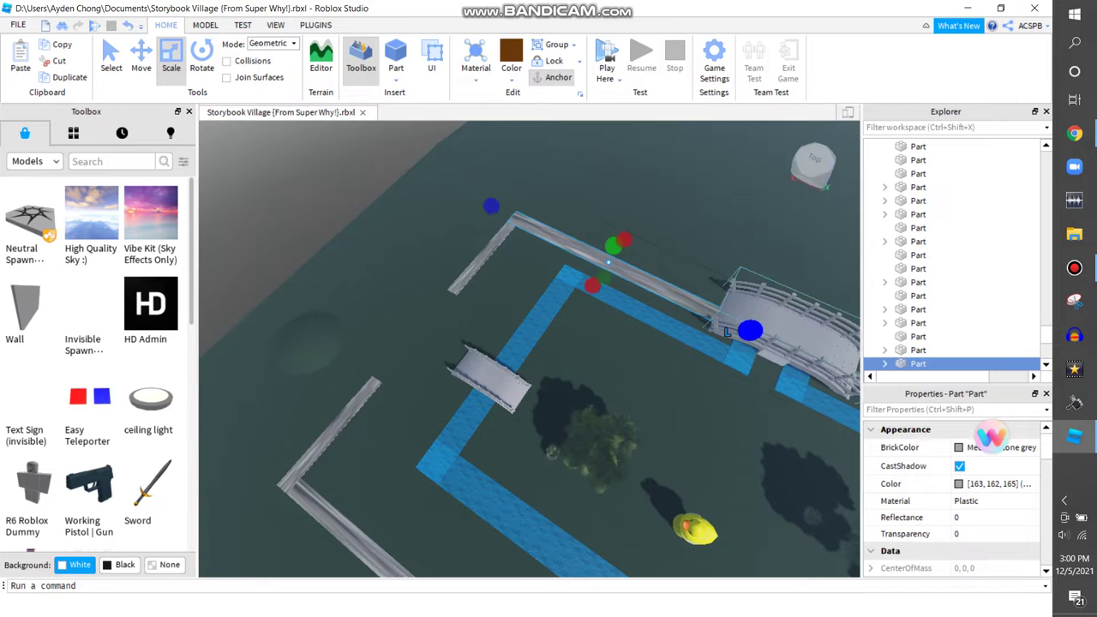
- Place a copy of the long path strip at the small bridge and shorten it to end at the bridge's outer edge
scroll(509, 299, up, 2)
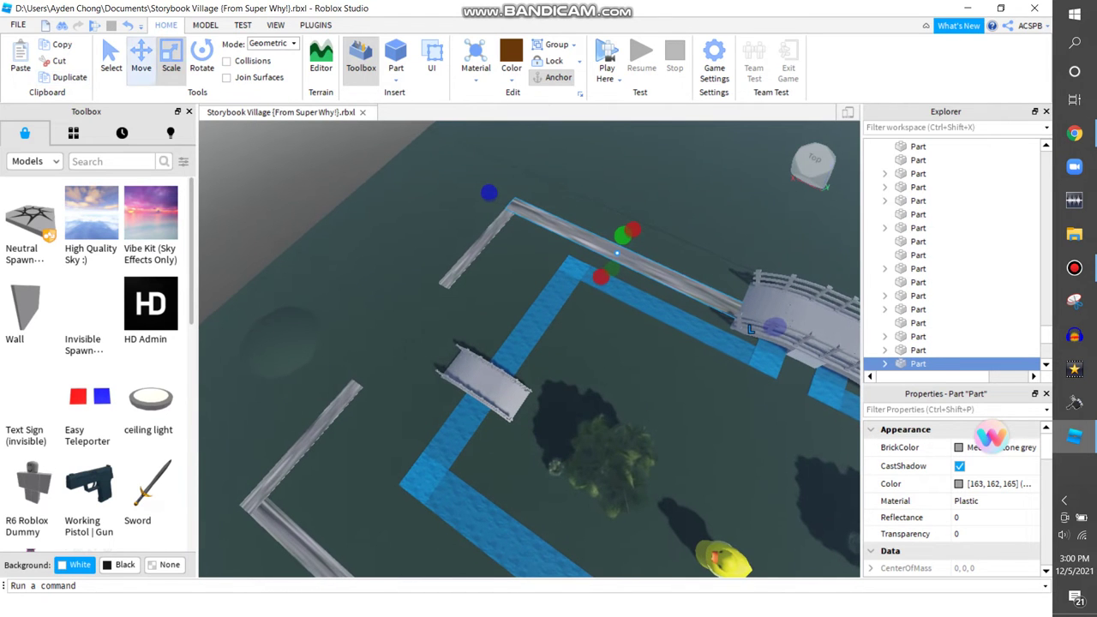
key(ctrl+2)
drag(617, 253, 506, 377)
key(ctrl+4)
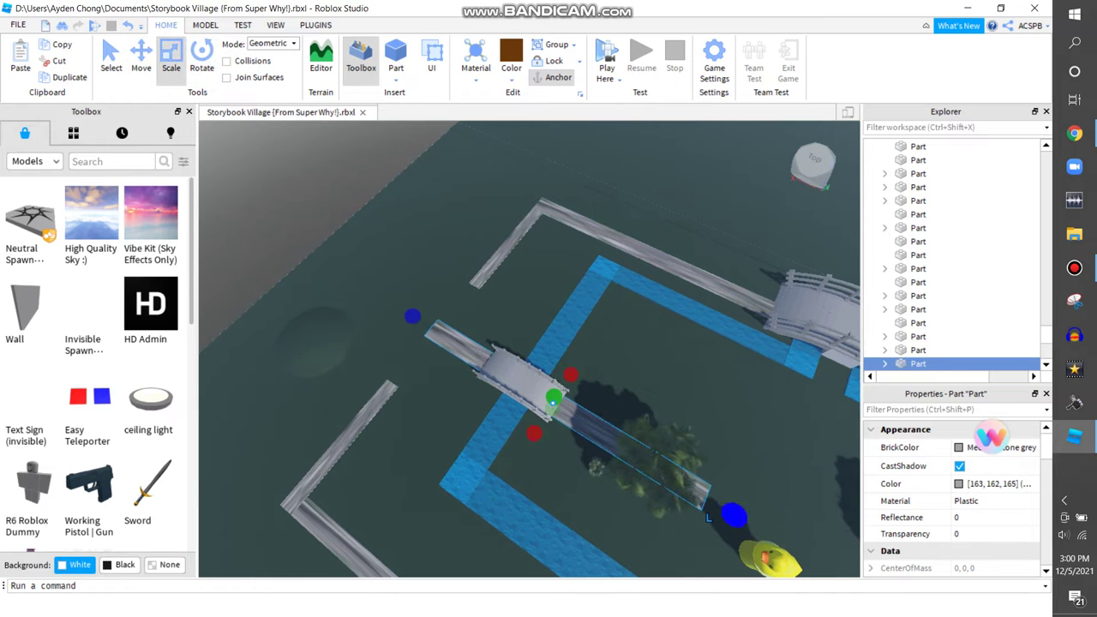
drag(709, 517, 557, 403)
right_drag(557, 403, 538, 314)
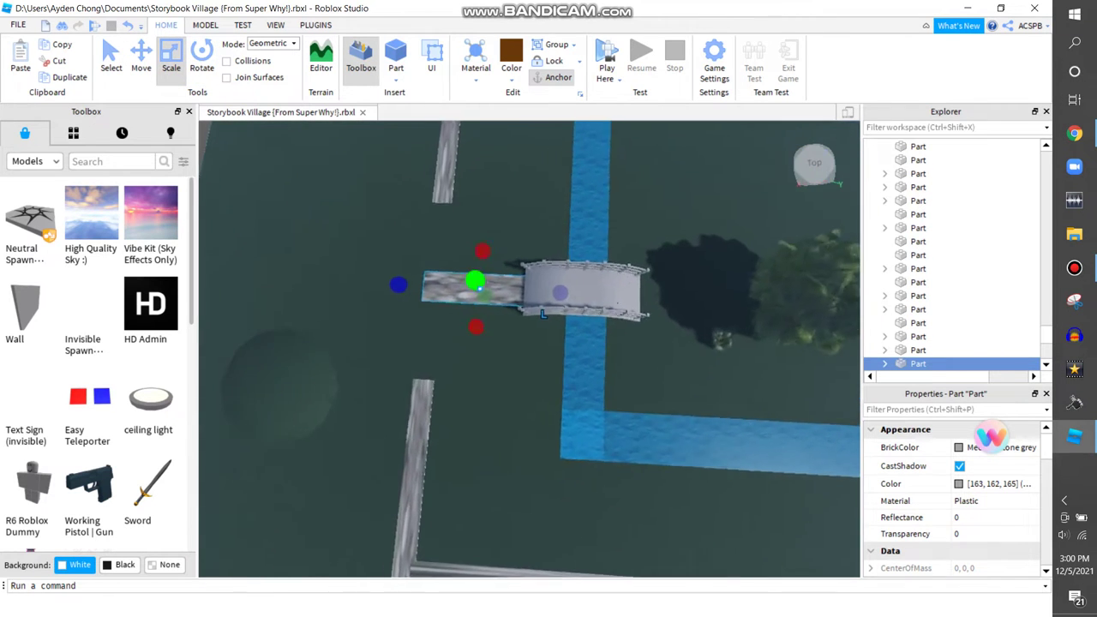
- Shorten a copy of the bridge's path strip to its outer end and extend it both ways to join the two side strips
scroll(539, 314, up, 3)
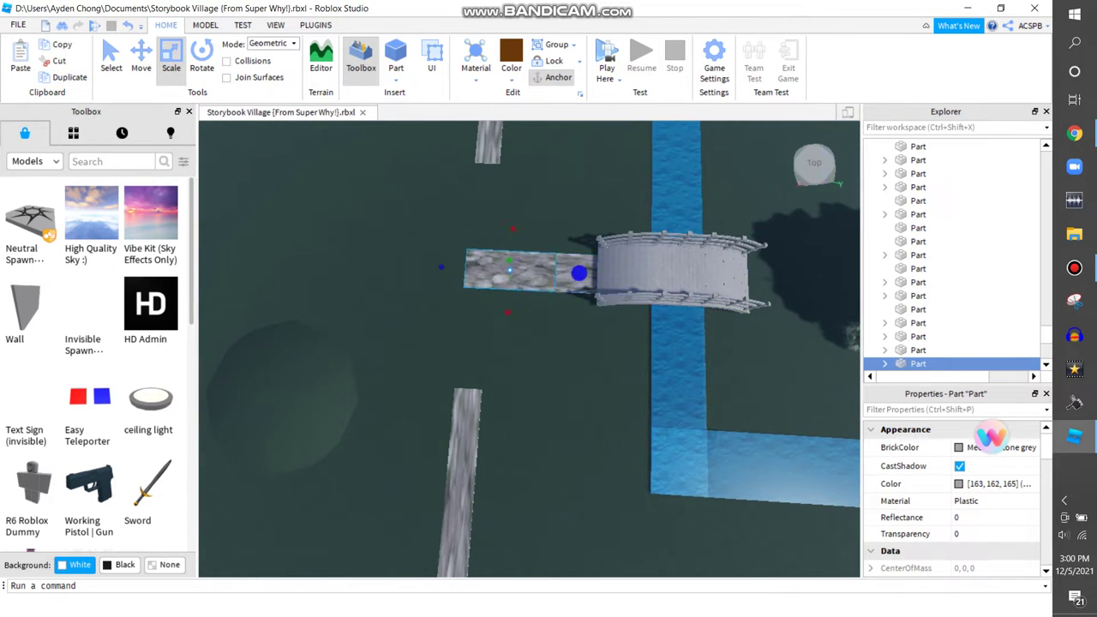
drag(580, 273, 529, 271)
drag(486, 227, 494, 134)
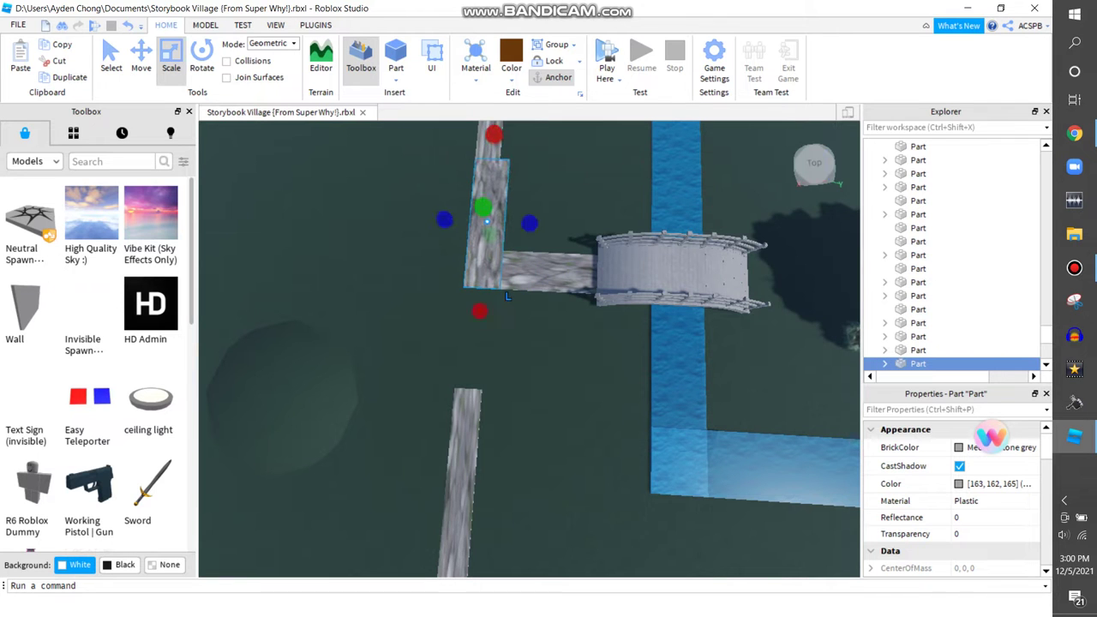
drag(479, 311, 471, 410)
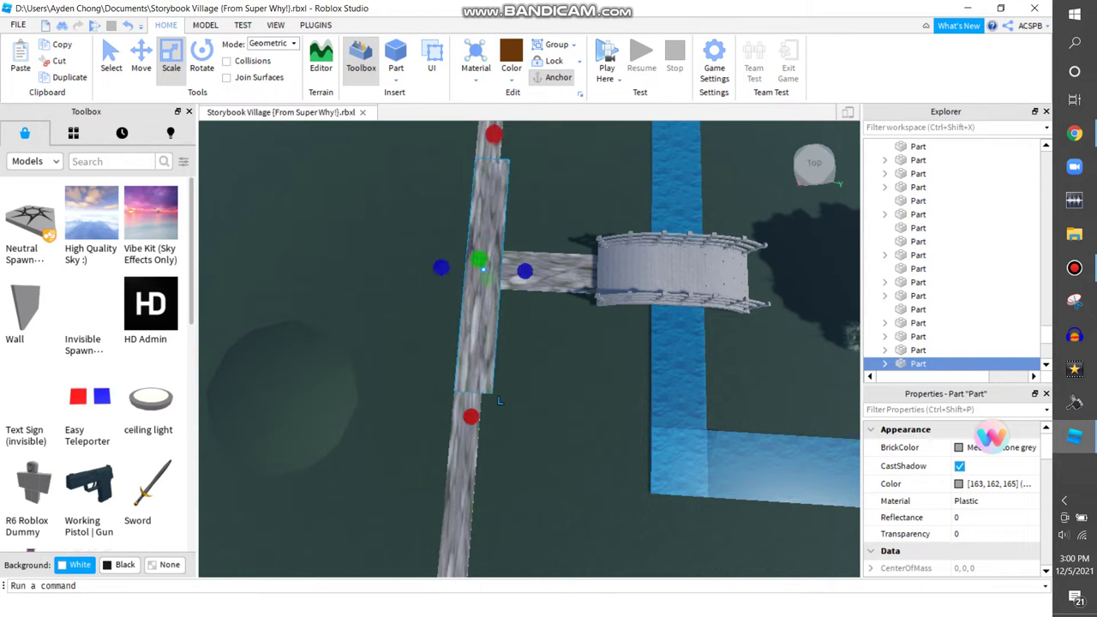
- Compare the overall layout of paths, river and bridges in Roblox Studio with the paused reference video in Chrome
click(1075, 134)
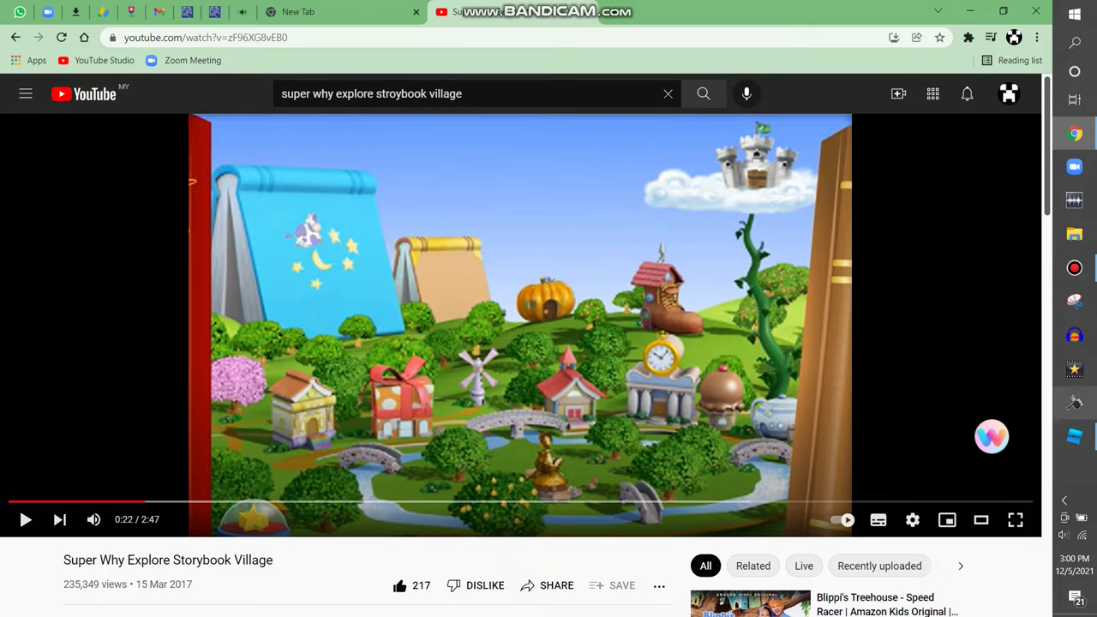
mouse_move(1075, 438)
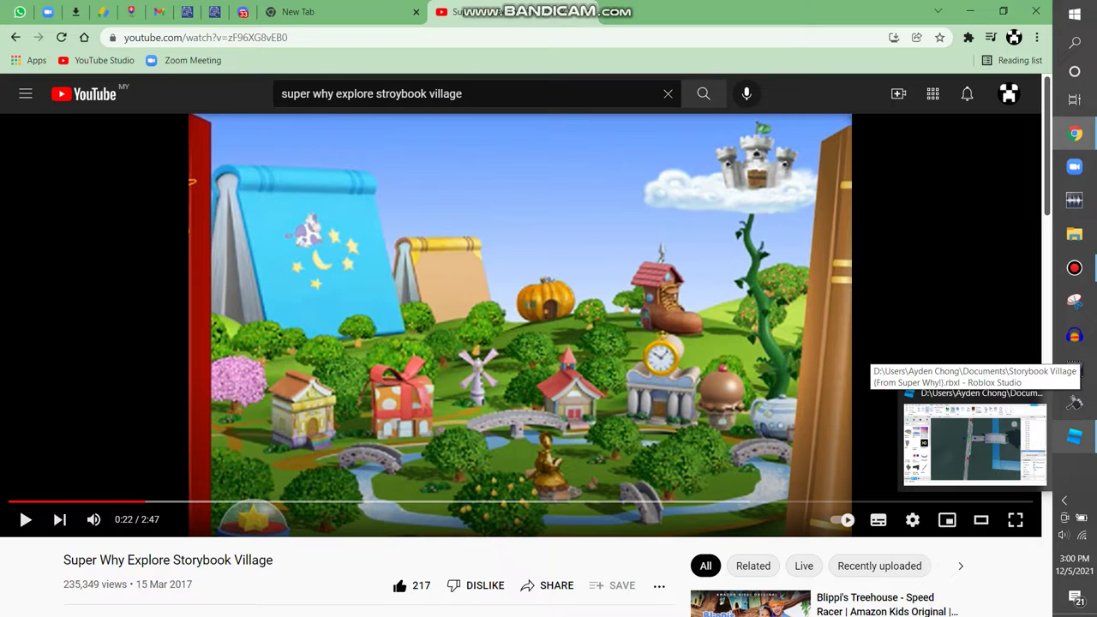
click(1075, 438)
scroll(529, 349, down, 5)
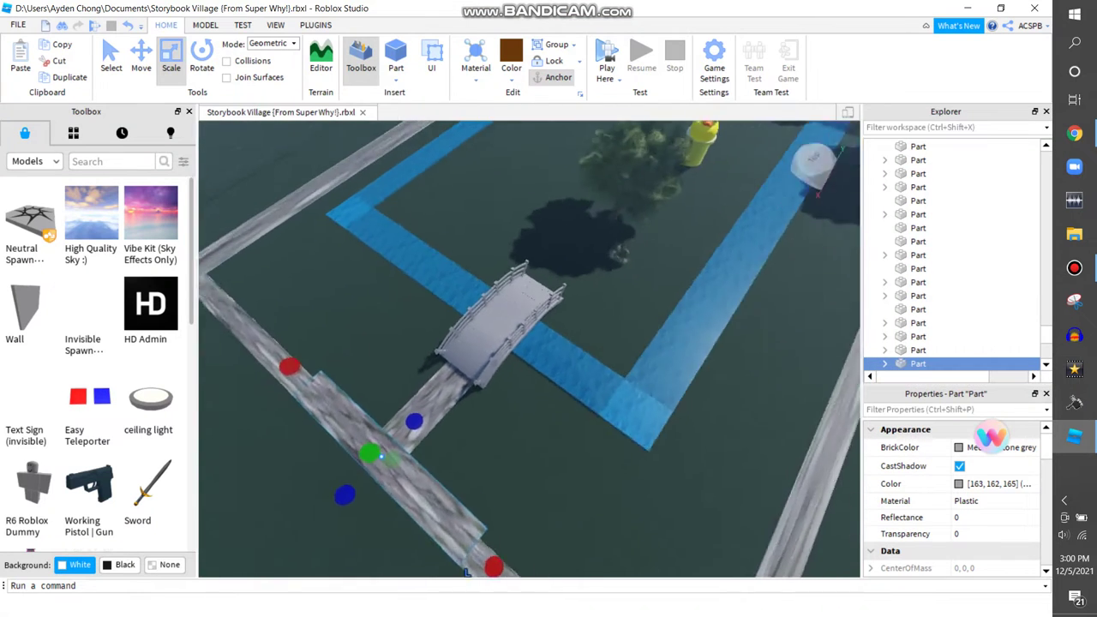
right_drag(294, 292, 294, 292)
key(alt+Tab)
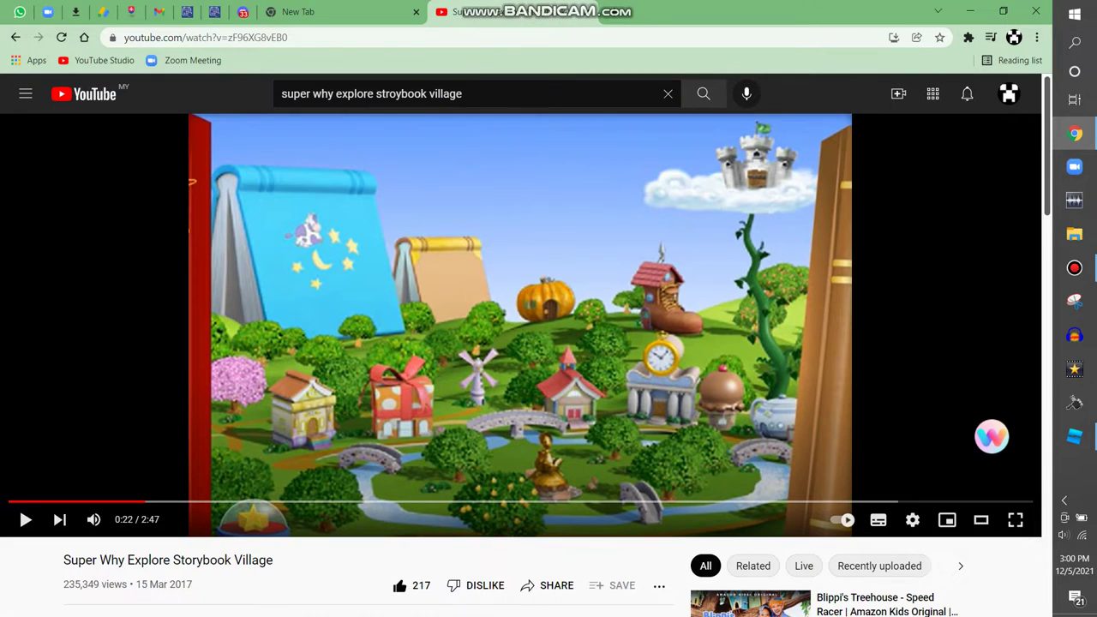
click(1075, 438)
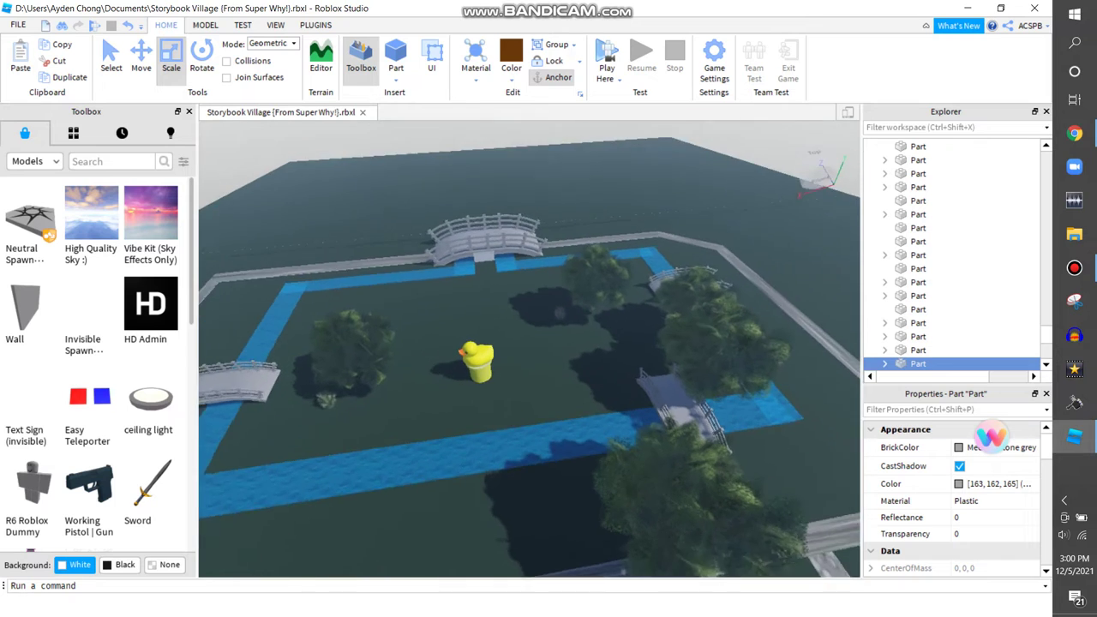
key(alt+Tab)
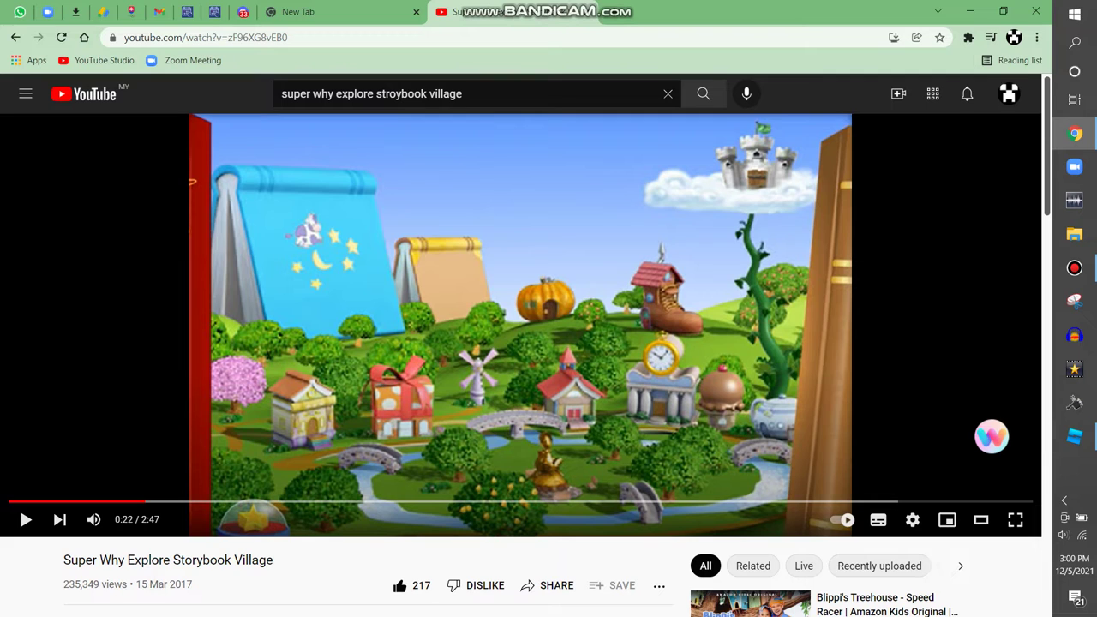
mouse_move(1075, 437)
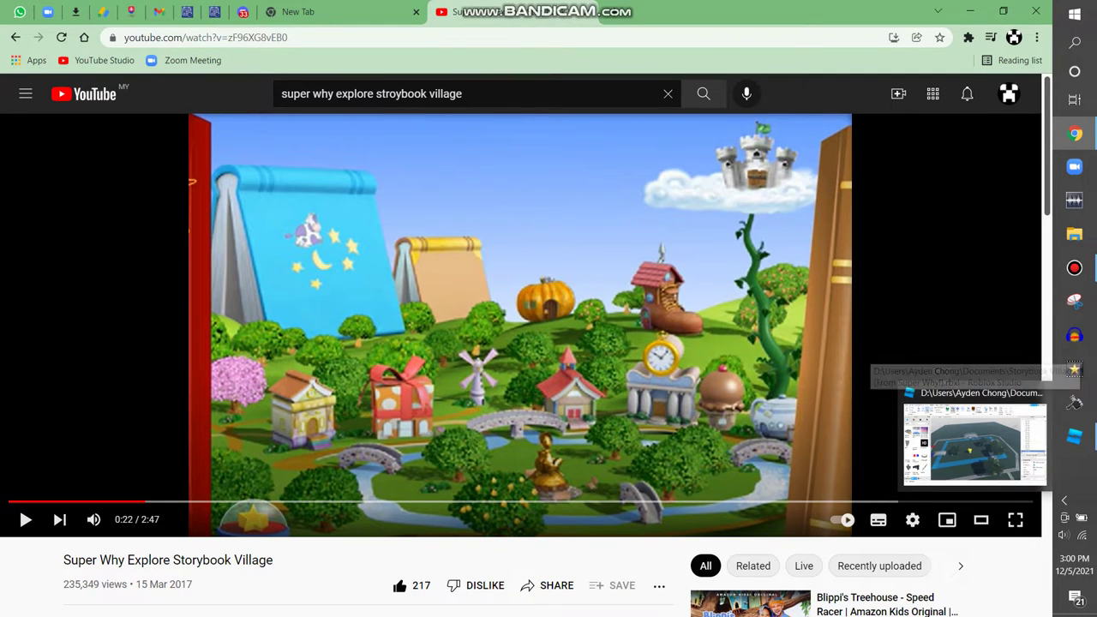
- Skip the reference video to 2:08 to view more of the village, and return to the small bridge area in Roblox Studio
drag(220, 502, 796, 501)
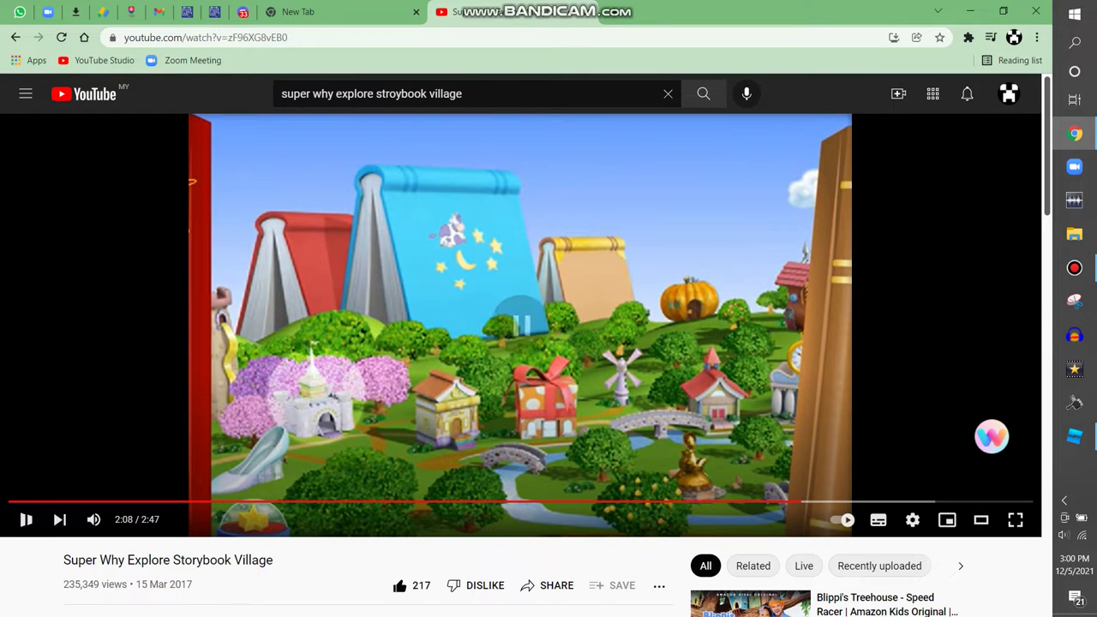
mouse_move(1075, 437)
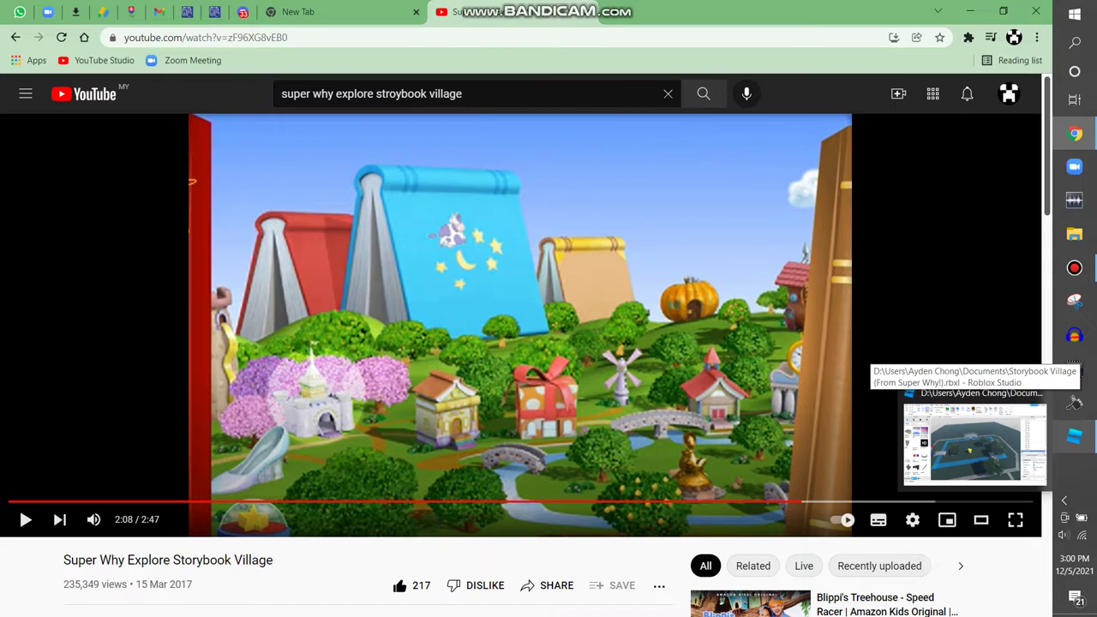
click(975, 433)
right_drag(701, 427, 495, 330)
key(d)
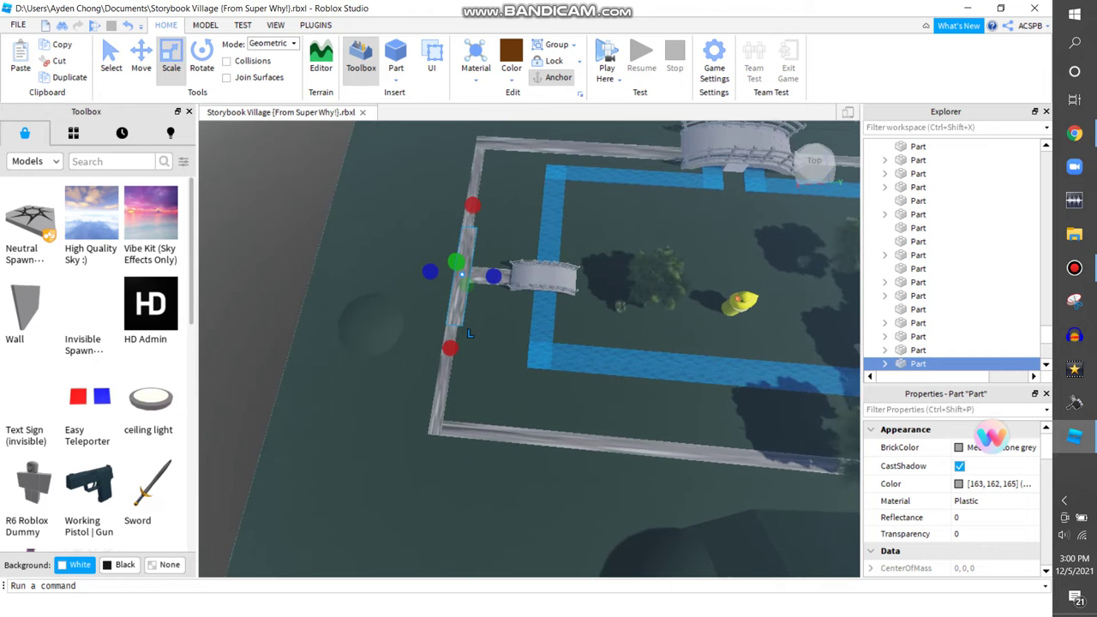
- Shrink the Roblox Studio window, switch to Chrome and detach the reference video's tab into its own window
key(w)
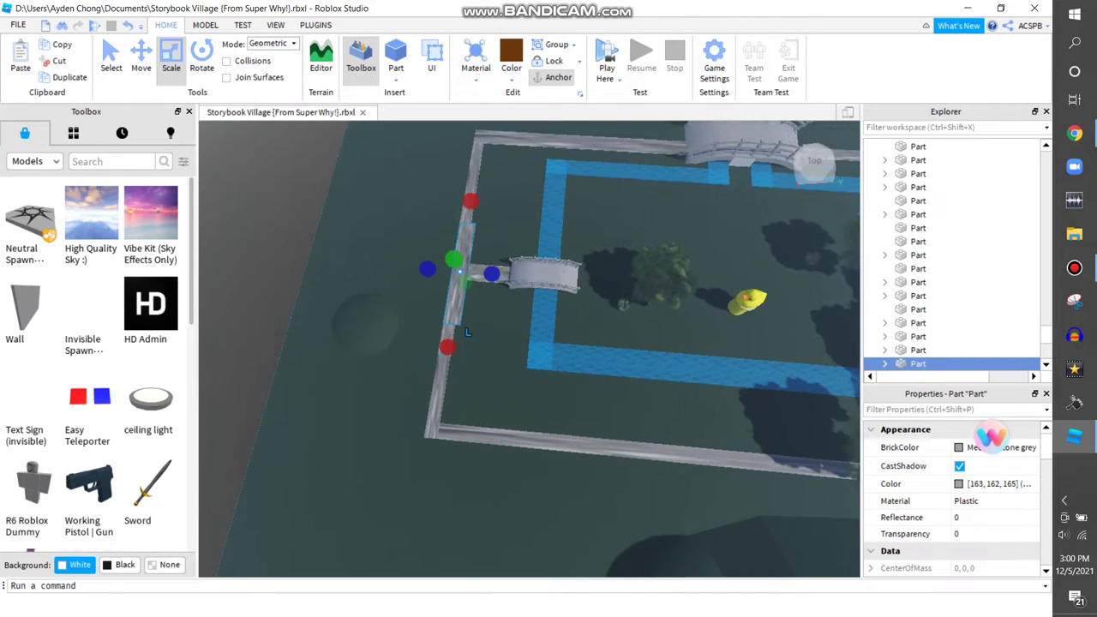
key(s)
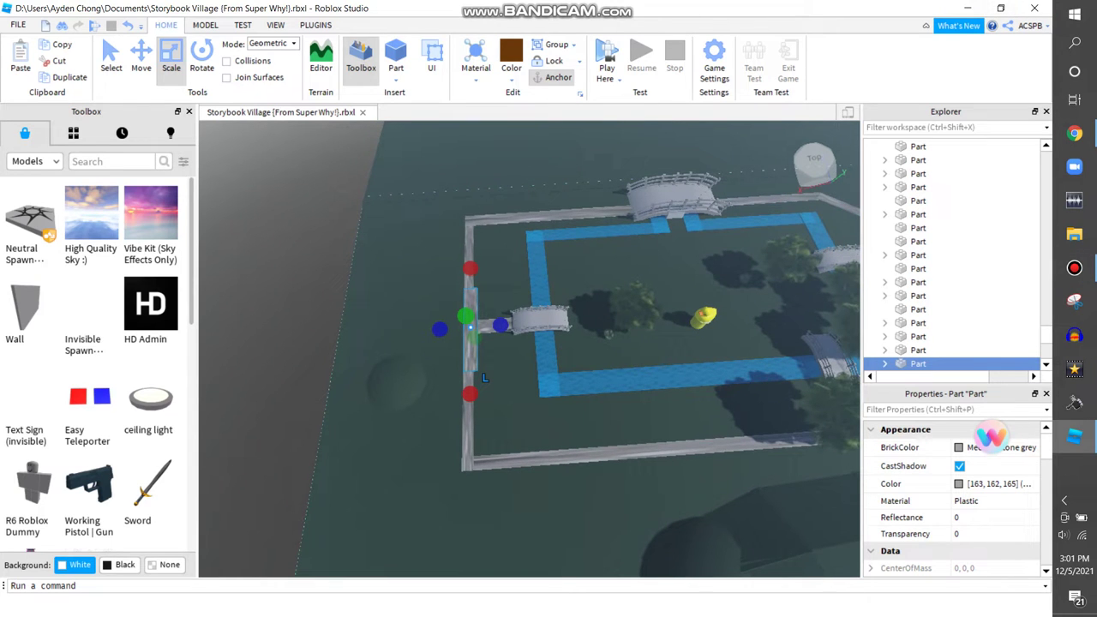
click(1002, 8)
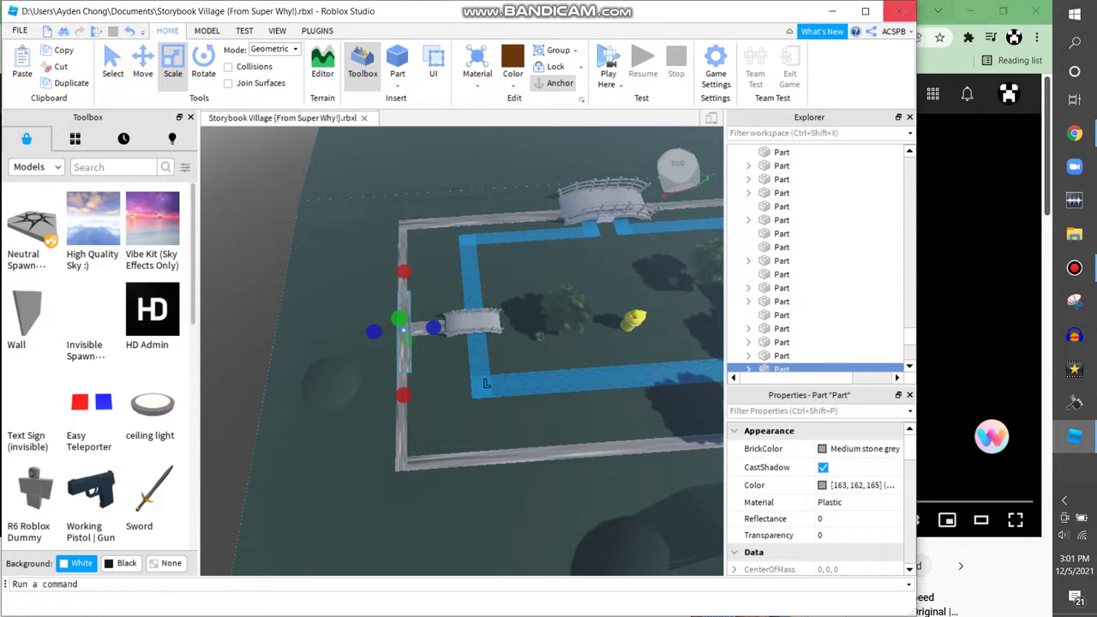
key(alt+Tab)
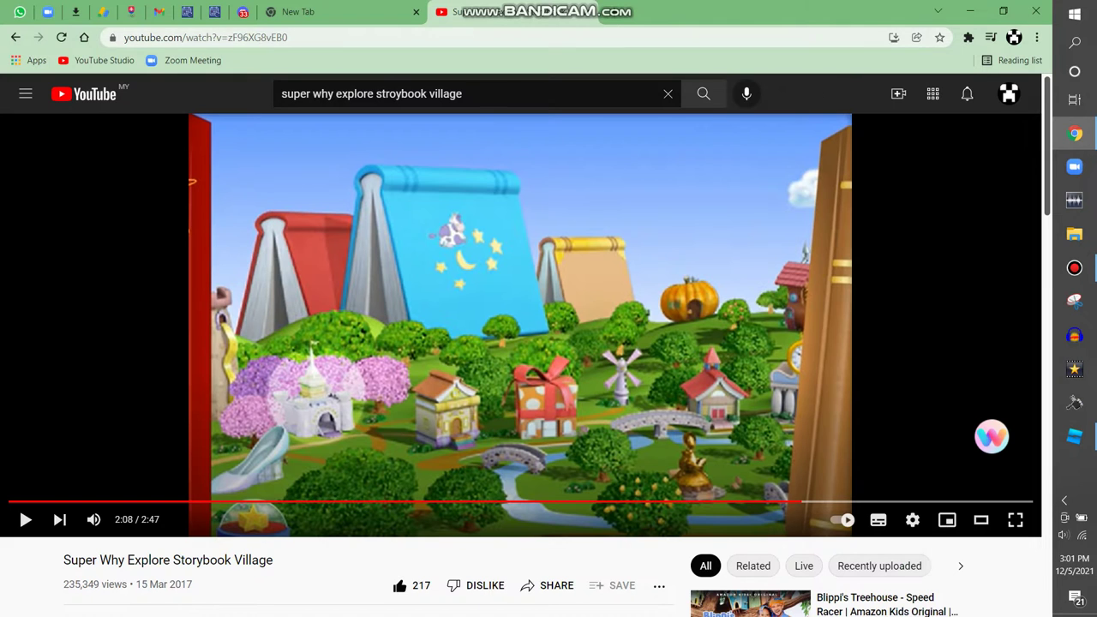
drag(467, 11, 343, 2)
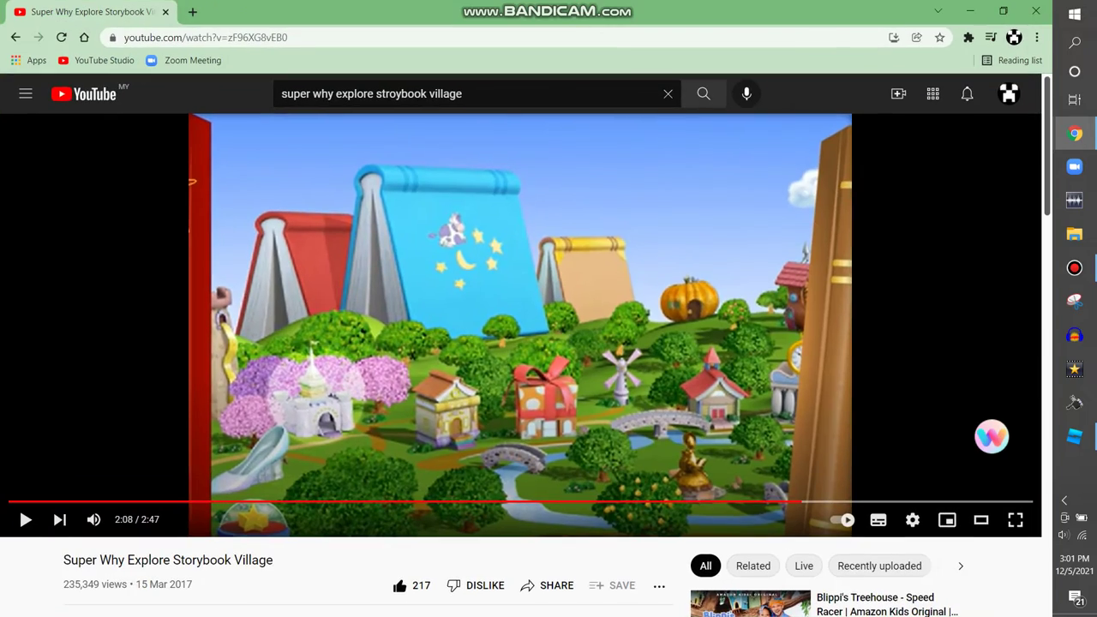
- Minimize the Chrome windows and bring back only the one with the reference video
click(970, 11)
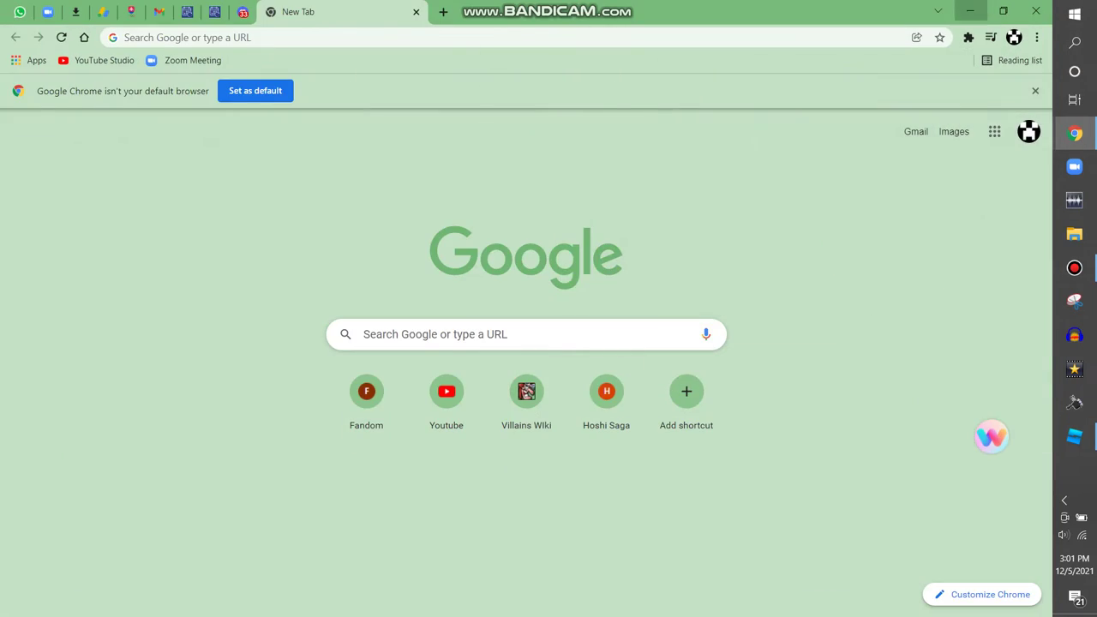
click(970, 11)
mouse_move(1076, 133)
click(978, 189)
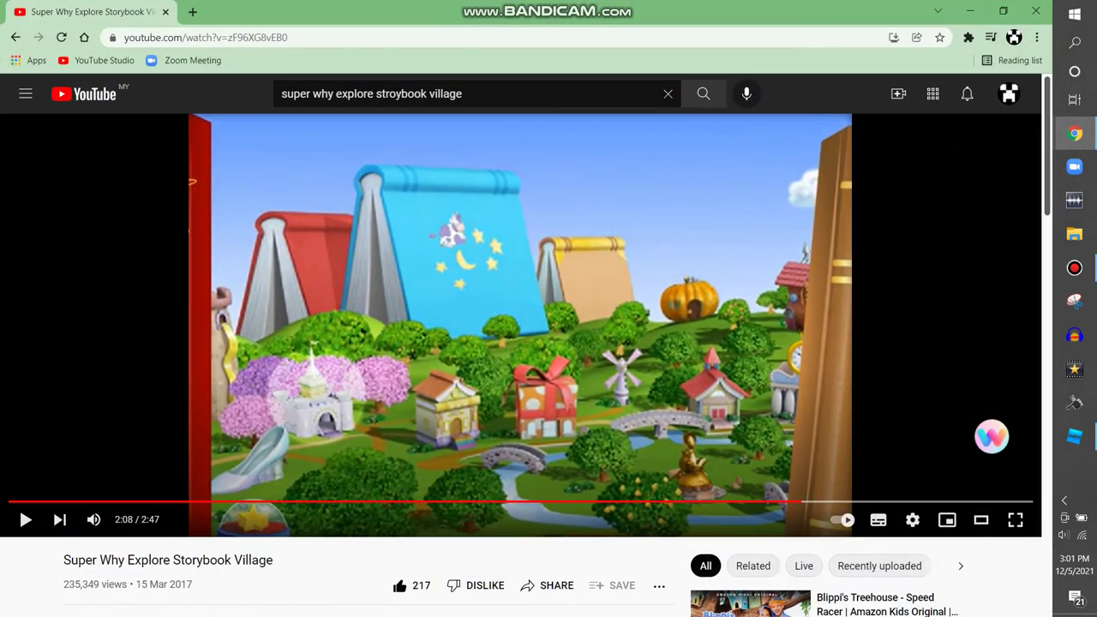
- Resize and arrange the reference video window and the Roblox Studio window side by side
click(1003, 11)
drag(490, 103, 335, 189)
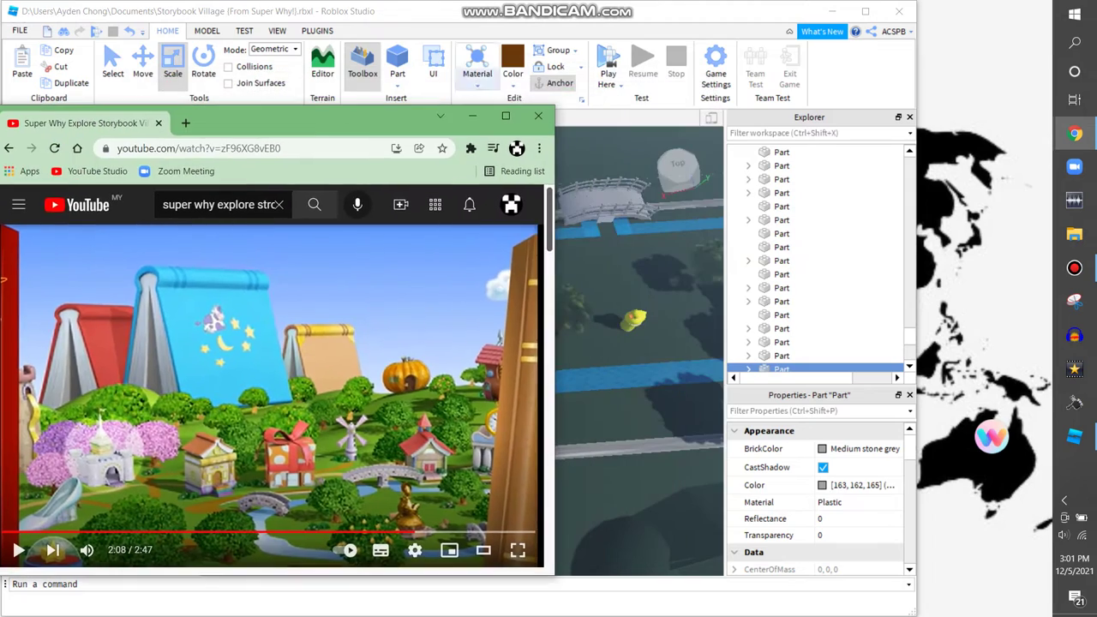
click(539, 388)
key(super+Up)
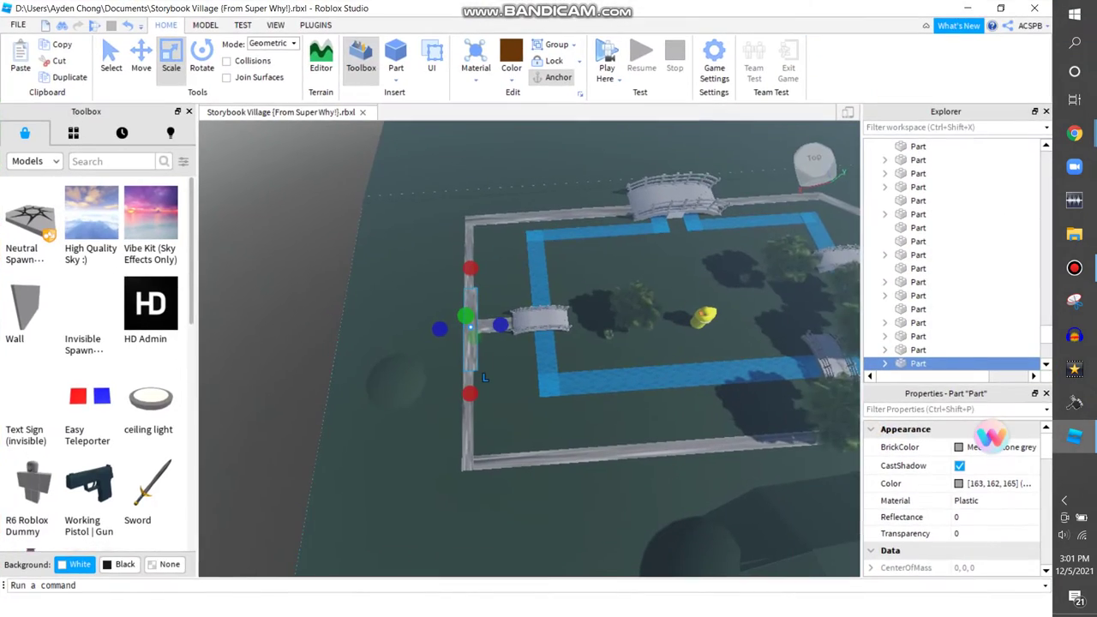
key(super+Down)
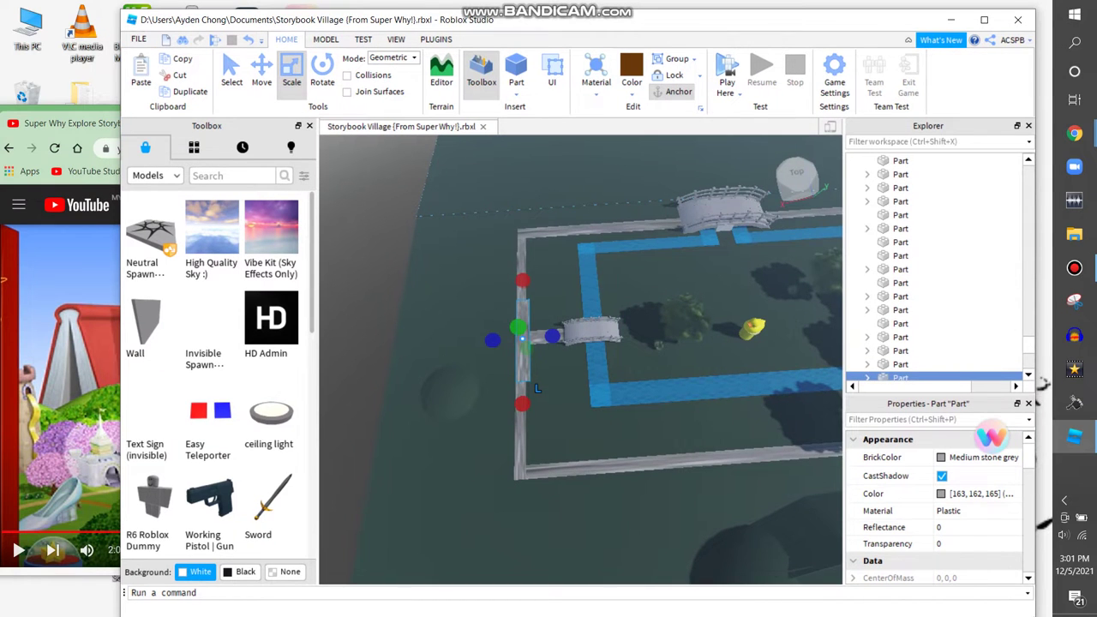
key(alt+Tab)
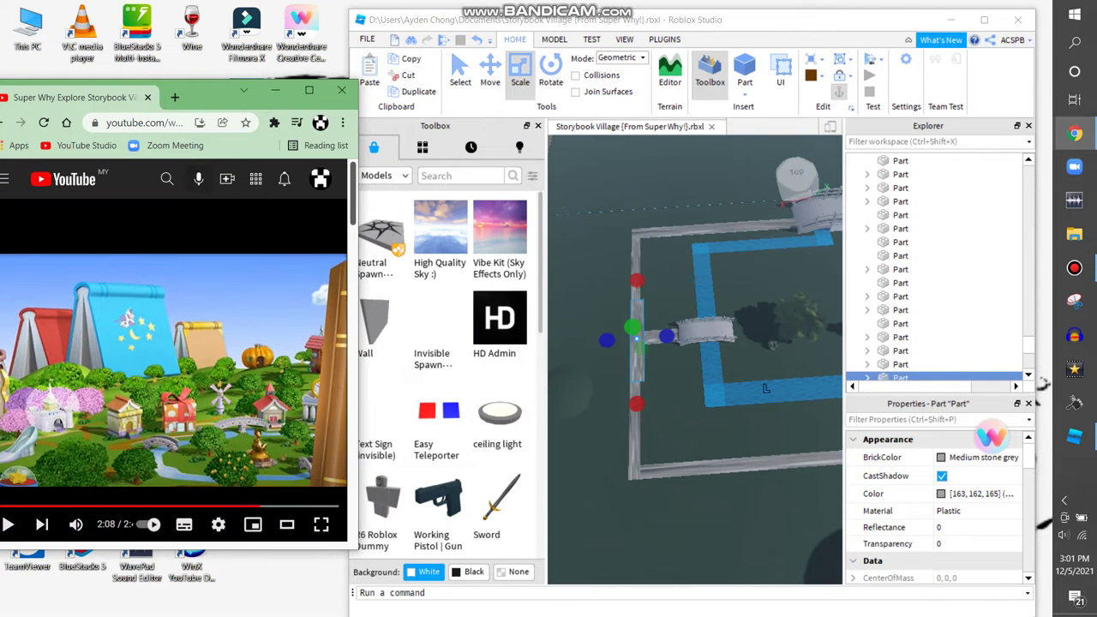
- Rotate the outer side strip below the small bridge diagonally and move it outward to meet the corner of the long path strip
right_drag(694, 360, 849, 353)
scroll(694, 354, up, 5)
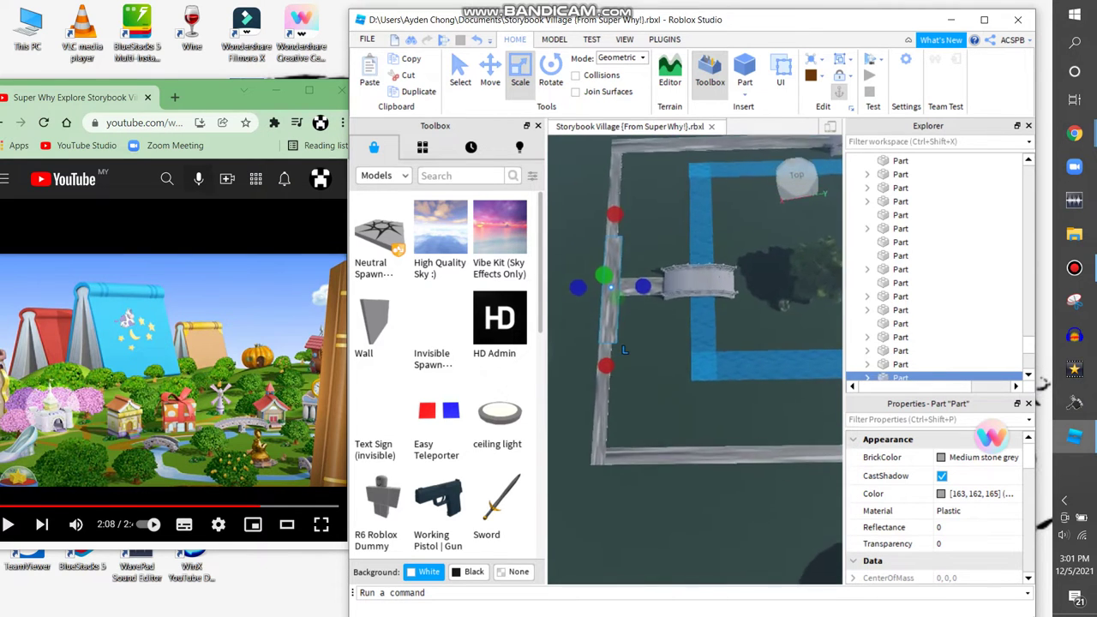
right_drag(694, 353, 712, 354)
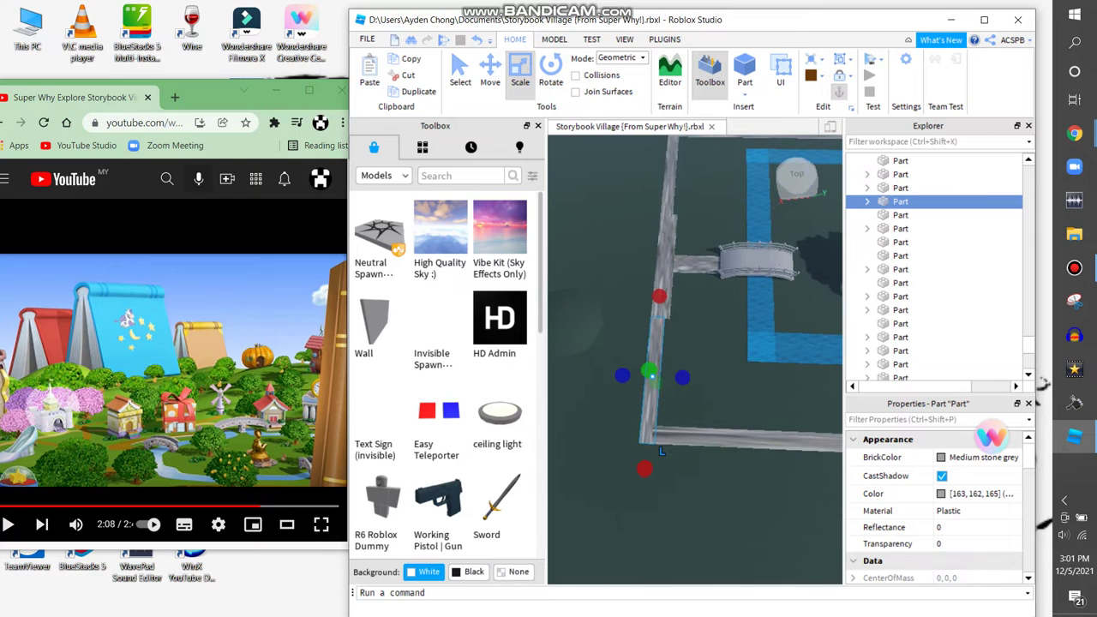
key(ctrl+4)
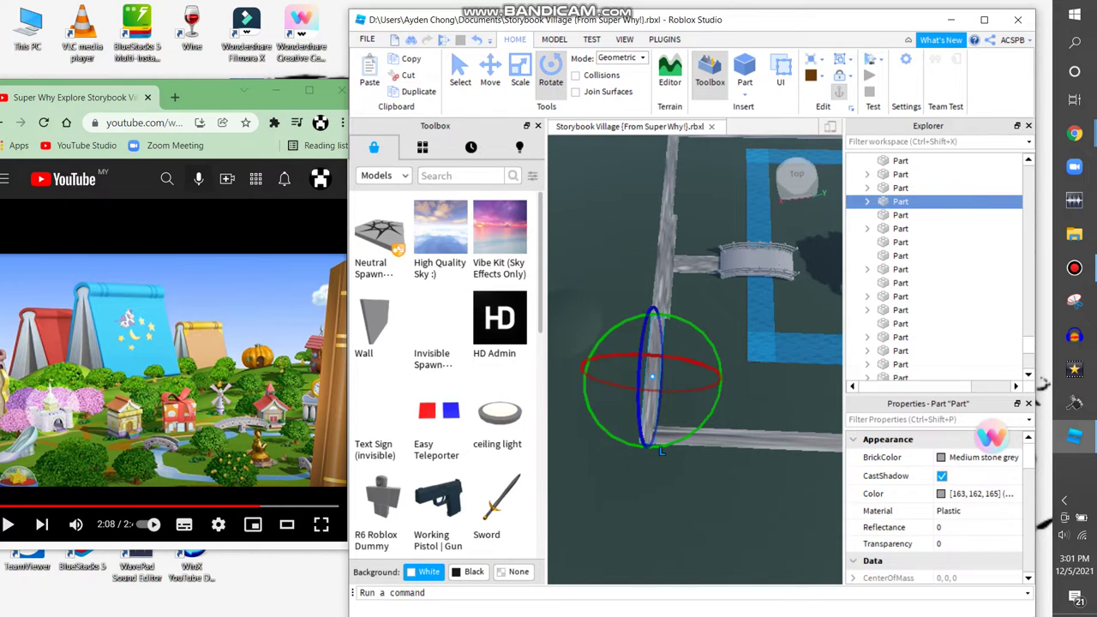
drag(663, 449, 665, 446)
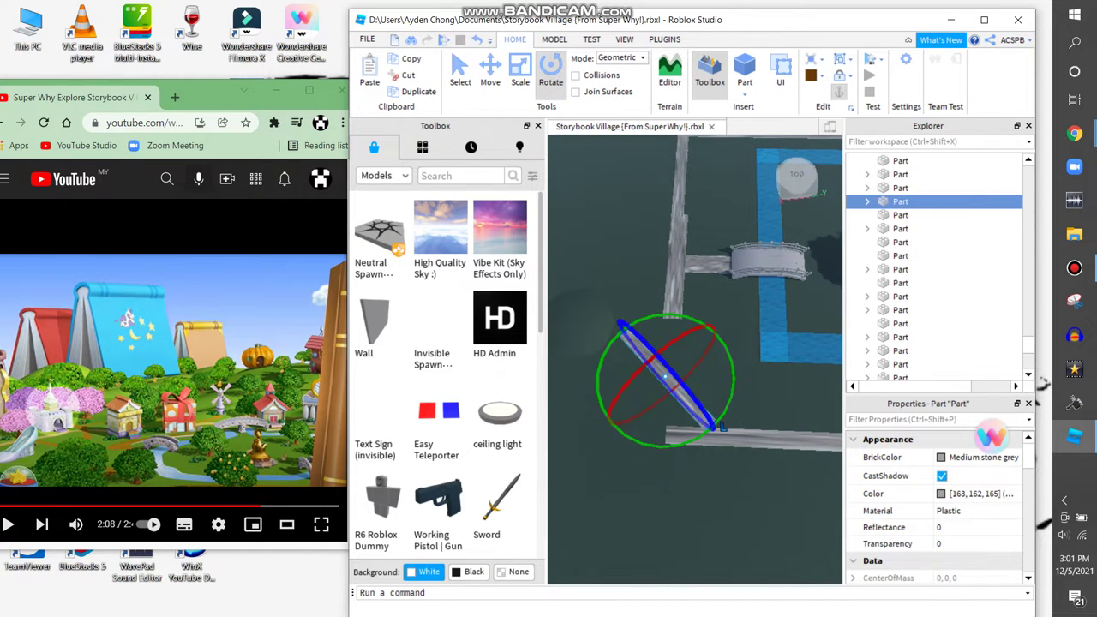
key(ctrl+2)
drag(722, 427, 684, 459)
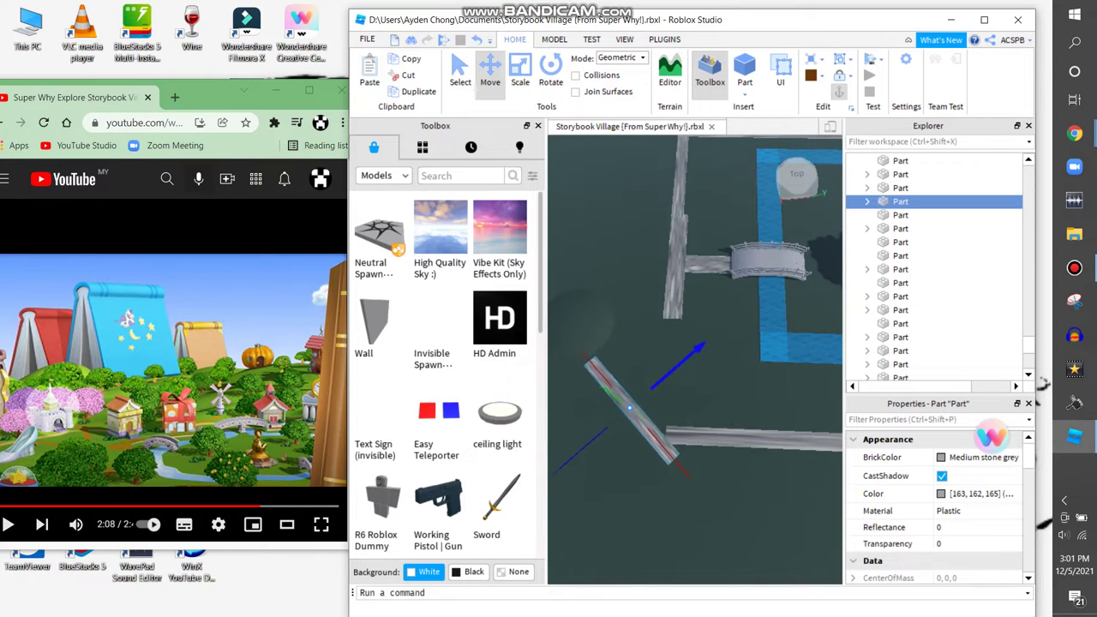
drag(697, 451, 688, 440)
- Extend the diagonal path outward in a straight line past the small round hill
right_drag(686, 439, 686, 440)
key(ctrl+3)
click(686, 440)
click(782, 292)
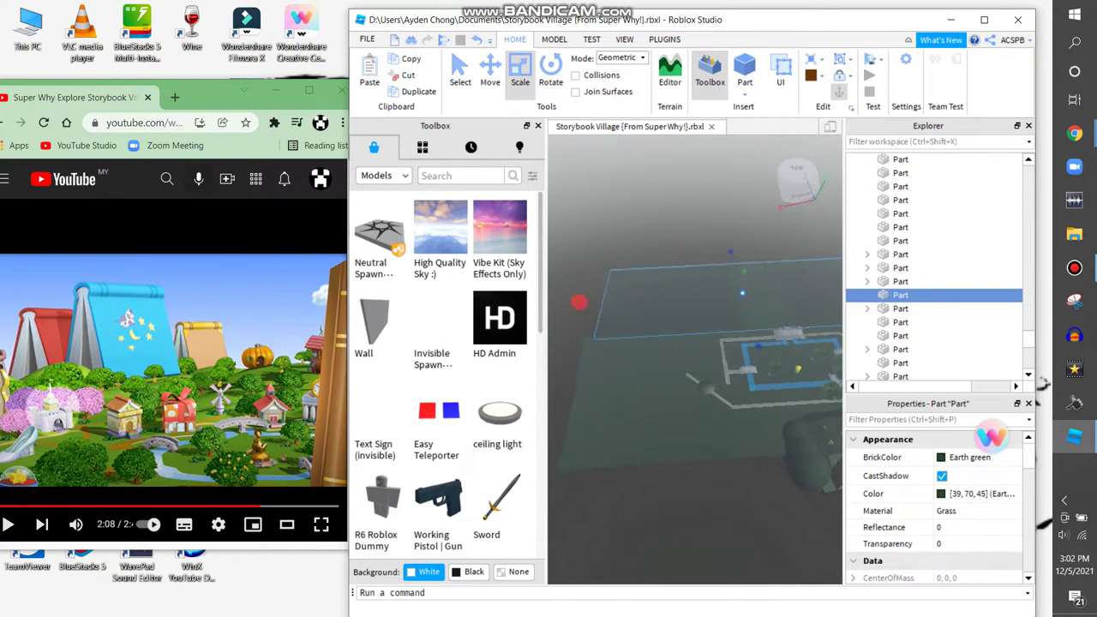
click(686, 440)
right_drag(686, 440, 686, 440)
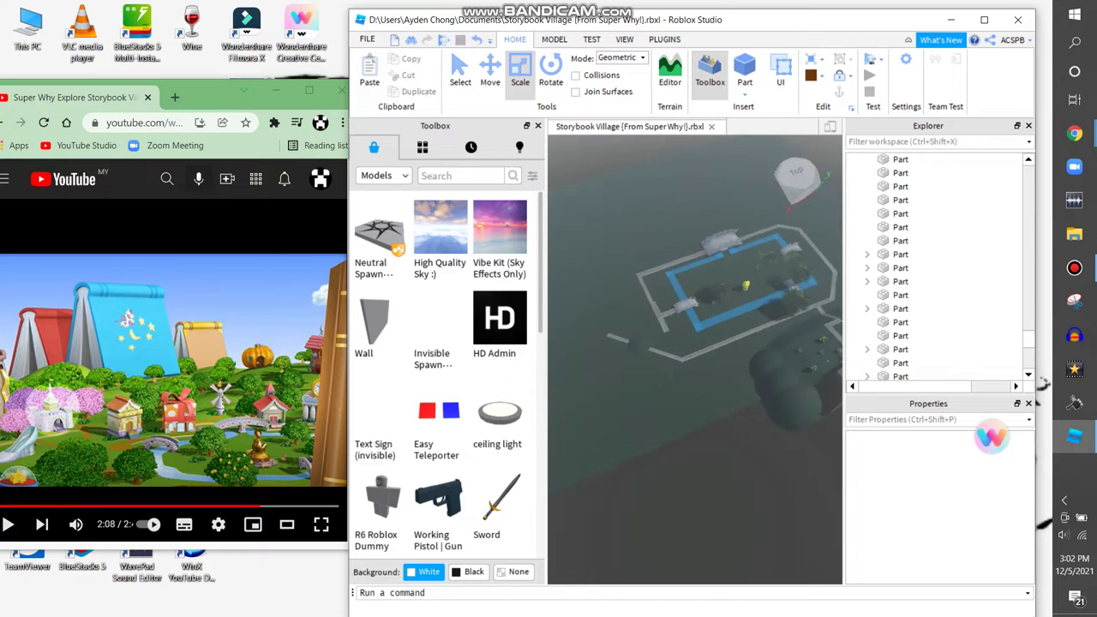
scroll(686, 439, up, 5)
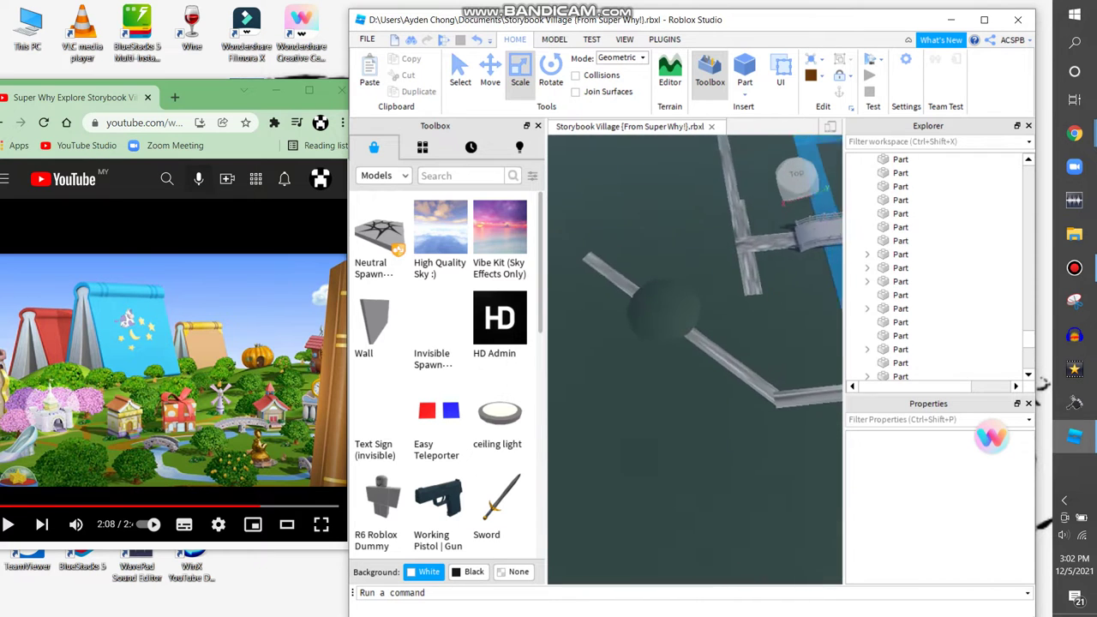
- Lay short copies of the diagonal path strip over the small round hill to carry the path across it
click(667, 306)
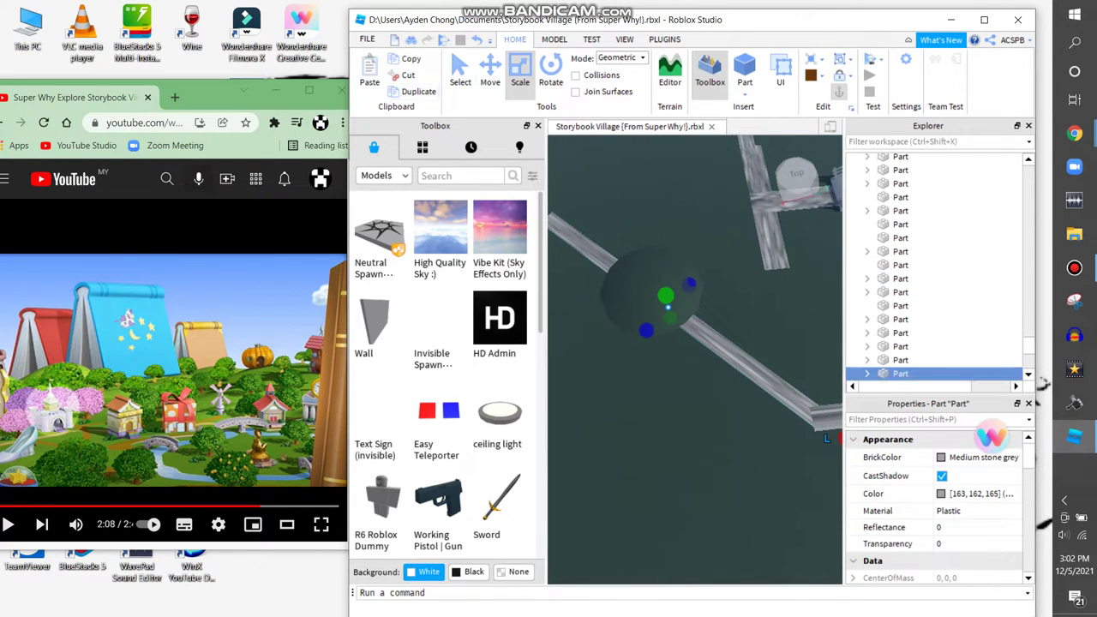
scroll(798, 300, up, 2)
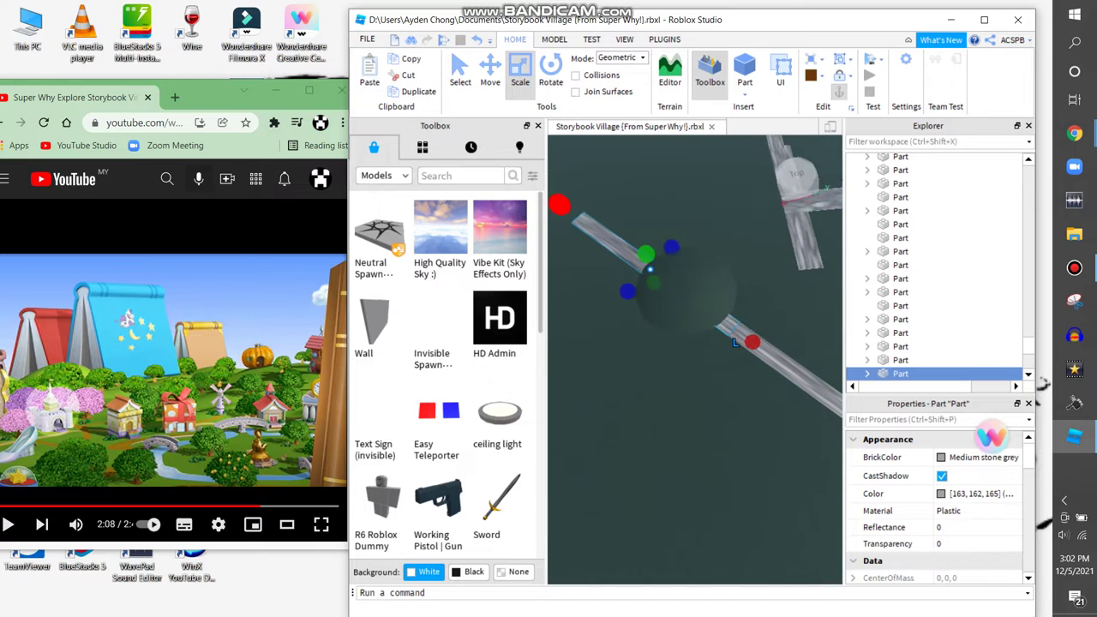
click(734, 343)
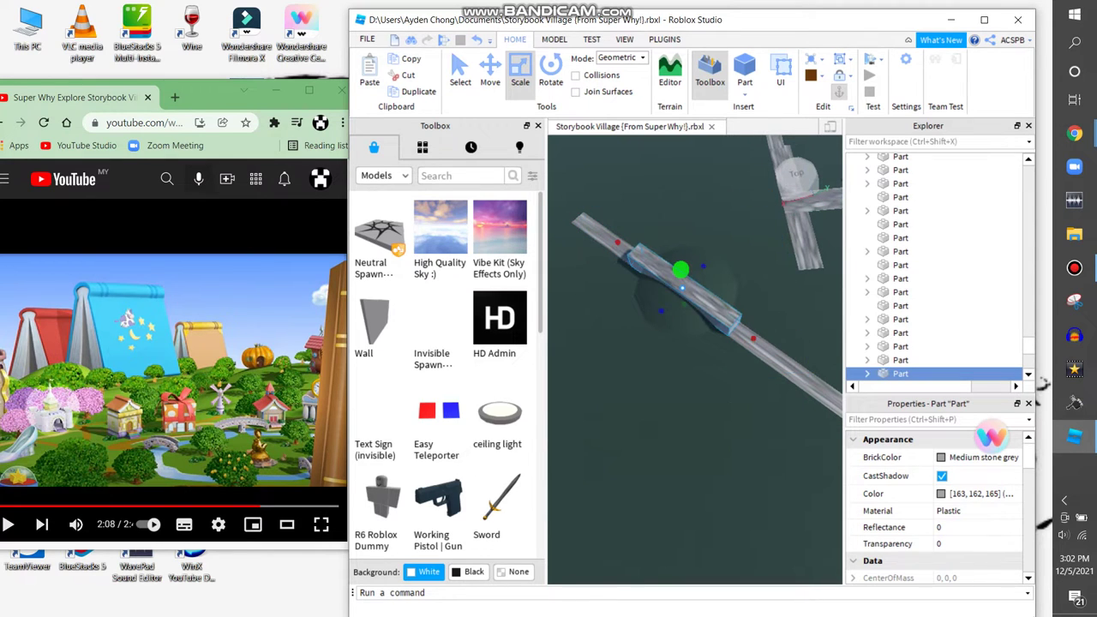
right_drag(694, 343, 695, 342)
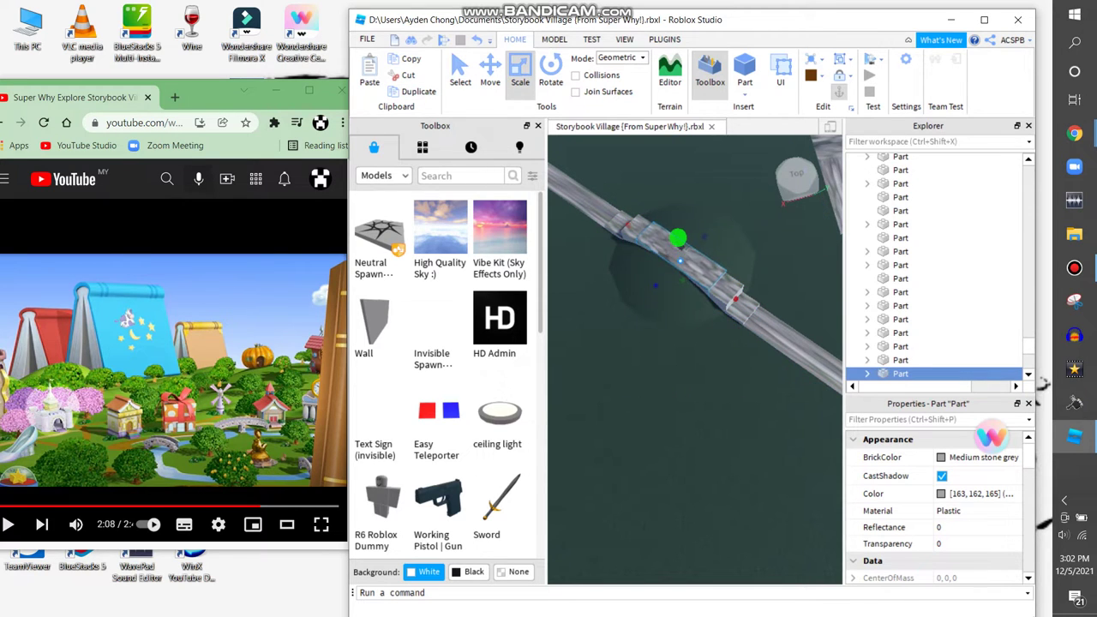
- Shorten the side strip to end at the small bridge's path and place a copy of it beside the diagonal path
right_drag(694, 343, 652, 358)
click(660, 360)
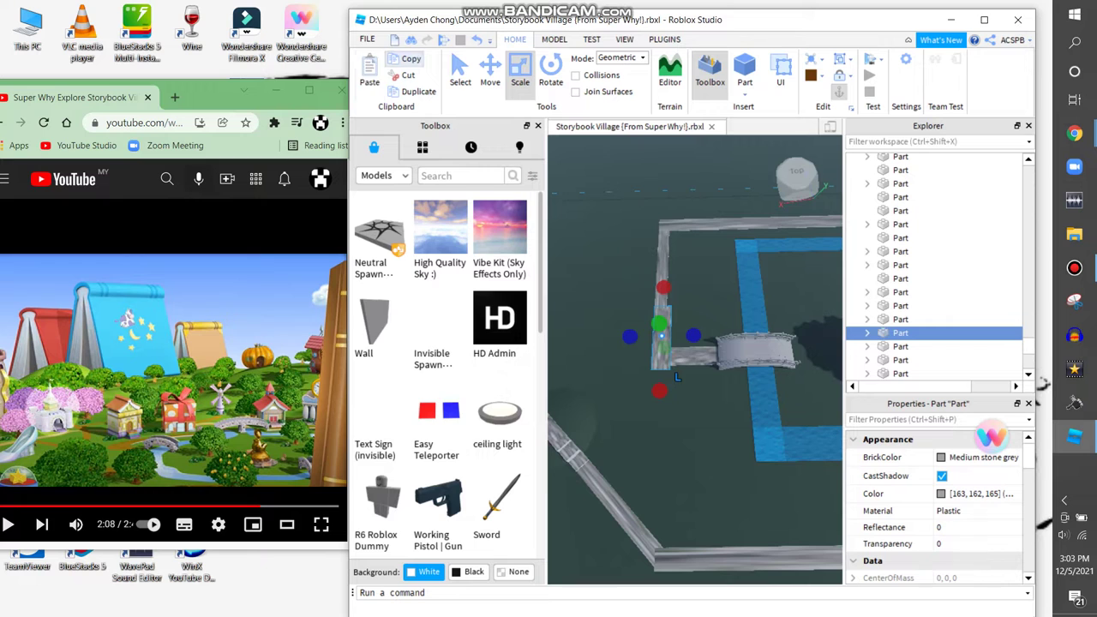
key(ctrl+v)
drag(666, 343, 676, 450)
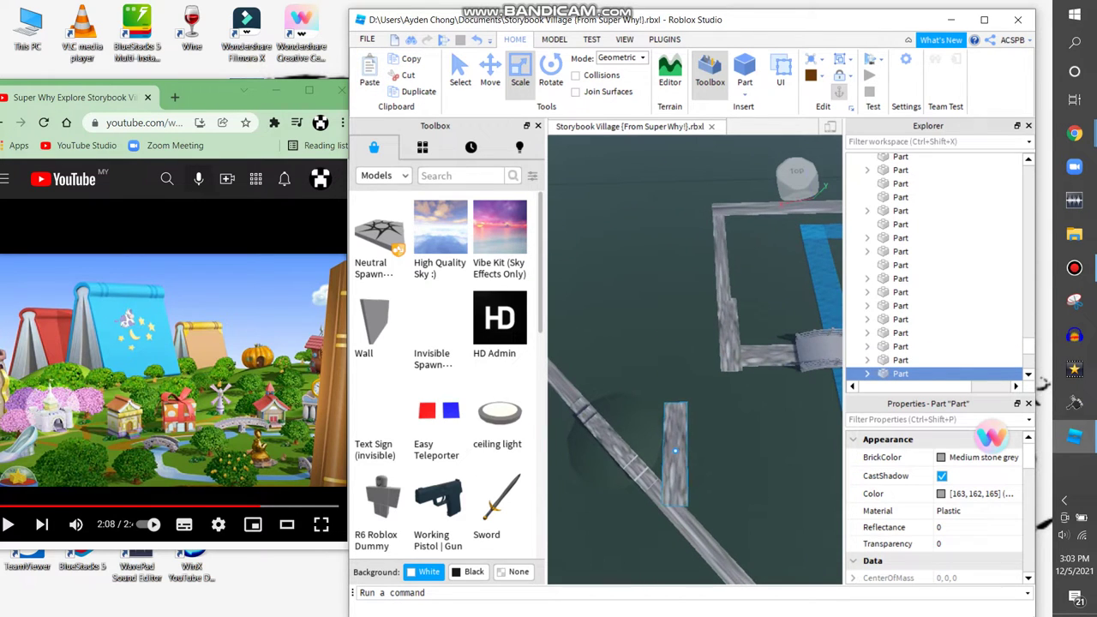
- Lengthen the copied strip away from the diagonal path and continue it with further copies beyond the outer path's corner
right_drag(694, 512, 694, 536)
key(d)
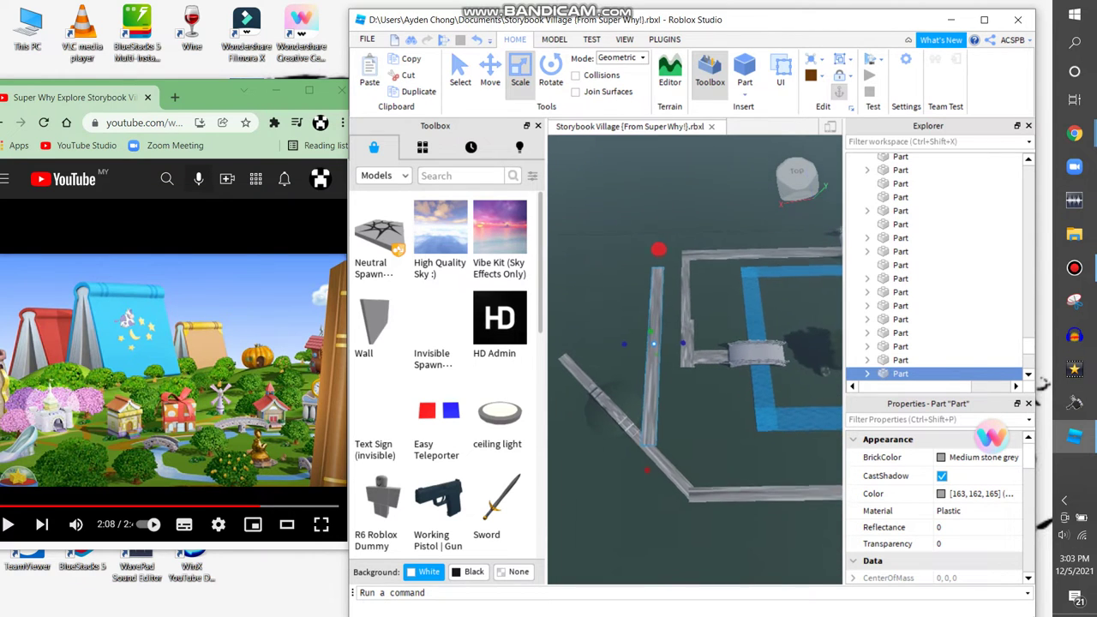
key(d)
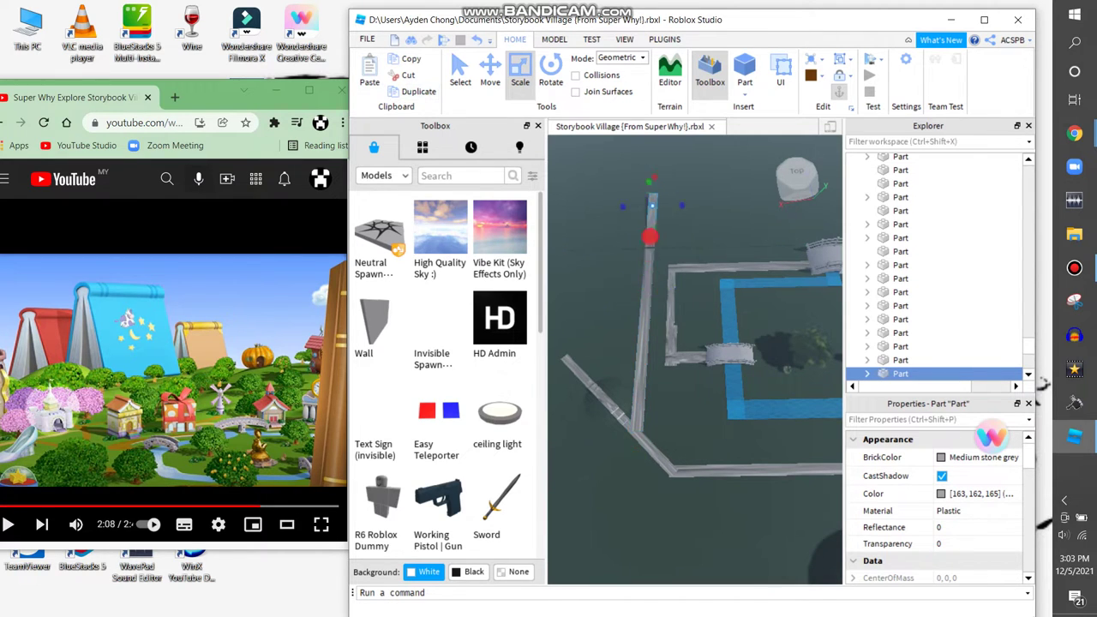
key(w)
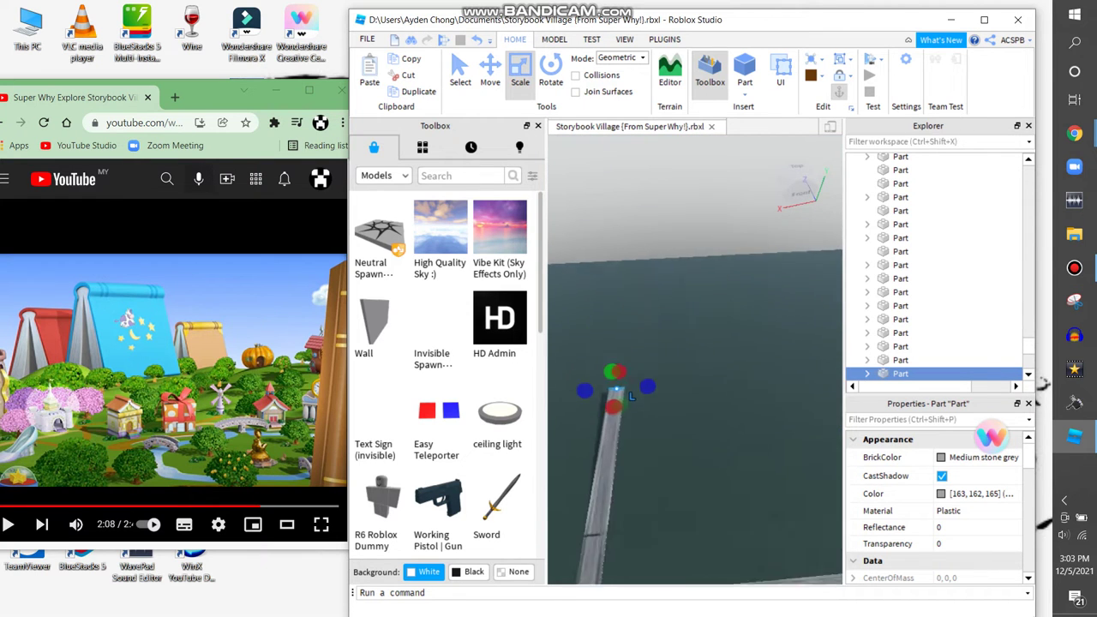
key(s)
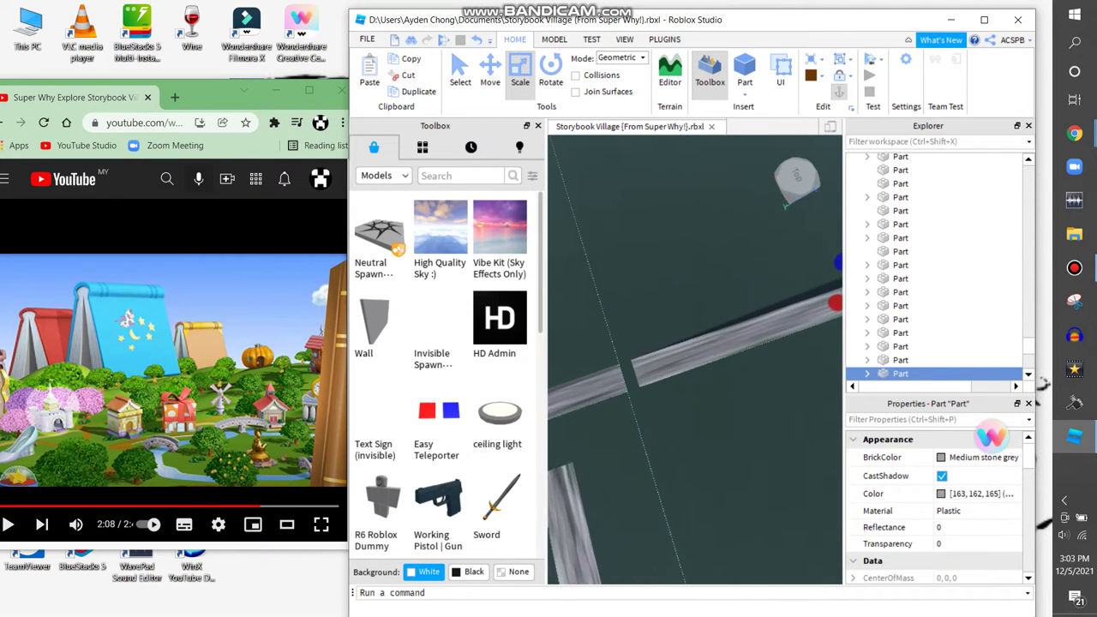
key(a)
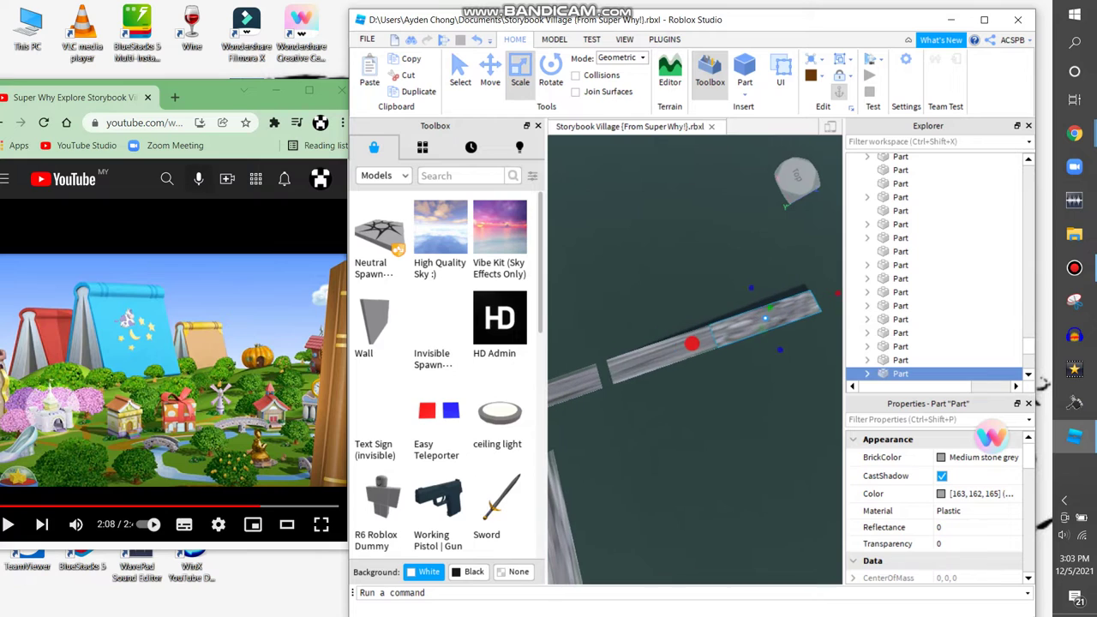
- Close the gap between the new path's strips and lengthen its end piece further outward
click(830, 296)
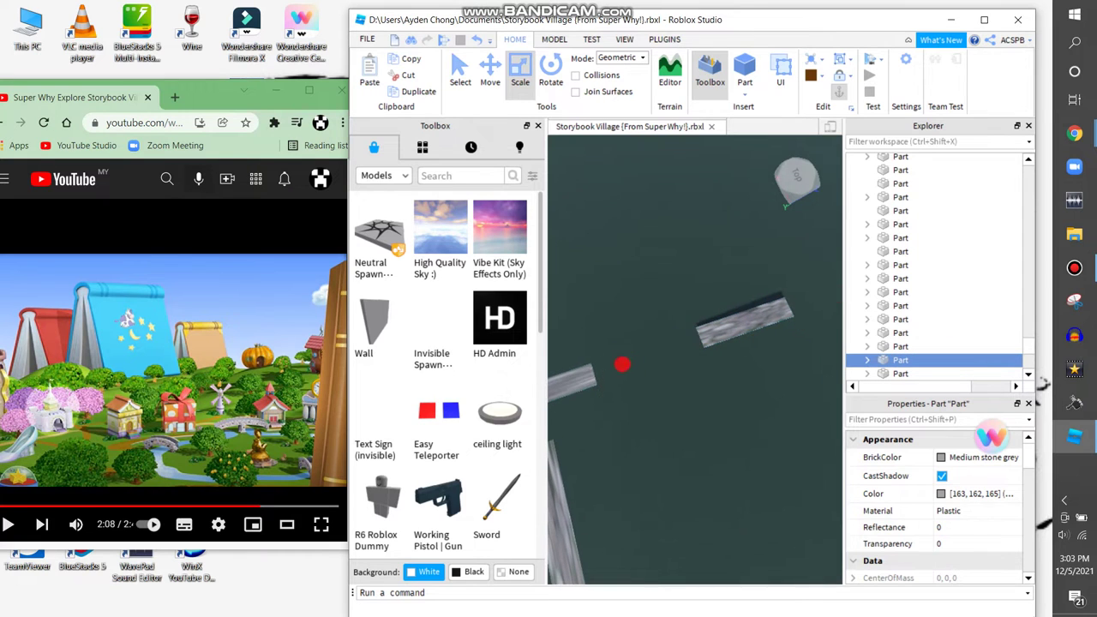
drag(616, 367, 642, 418)
drag(688, 357, 729, 298)
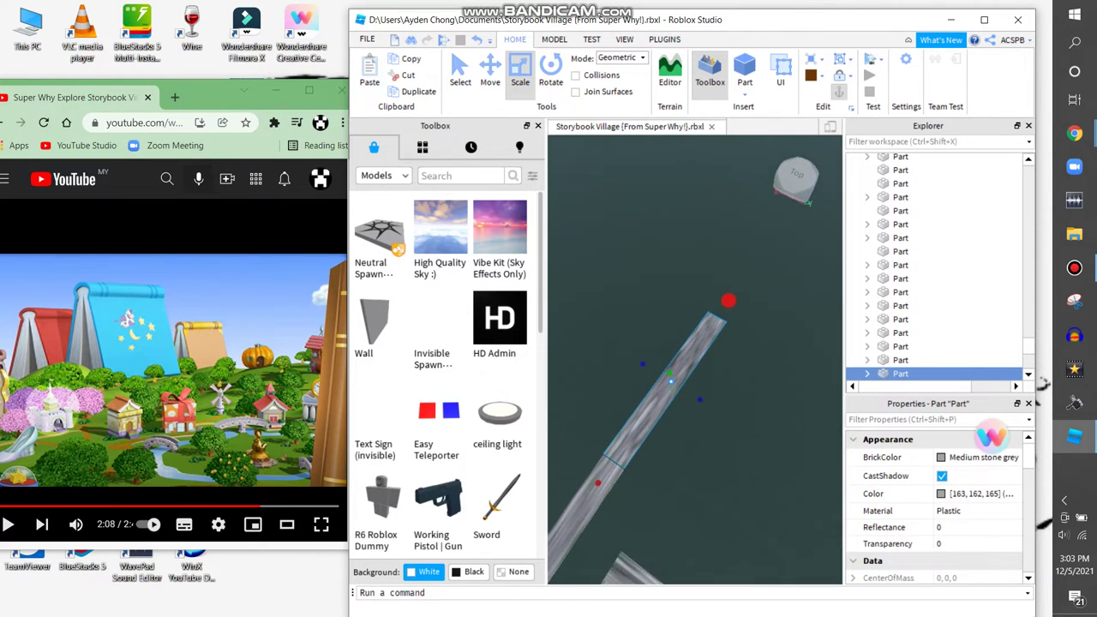
- Turn a copy of the end strip crosswise and center it on the new path's far end to form a T-junction
right_drag(729, 299, 729, 298)
mouse_move(500, 230)
key(ctrl+4)
drag(673, 291, 647, 227)
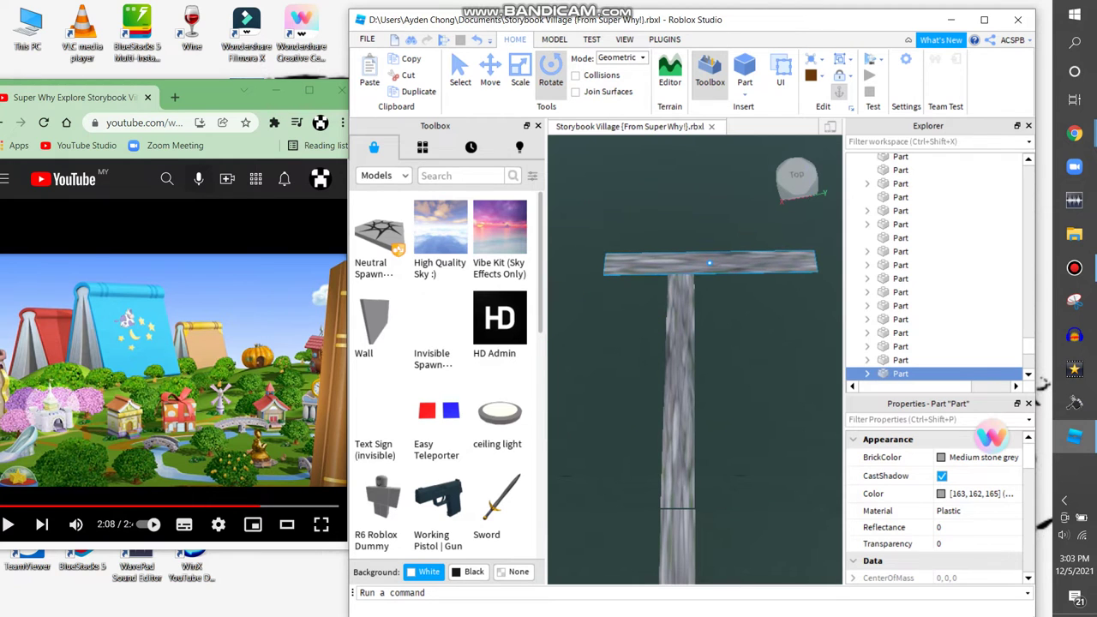
drag(706, 264, 680, 264)
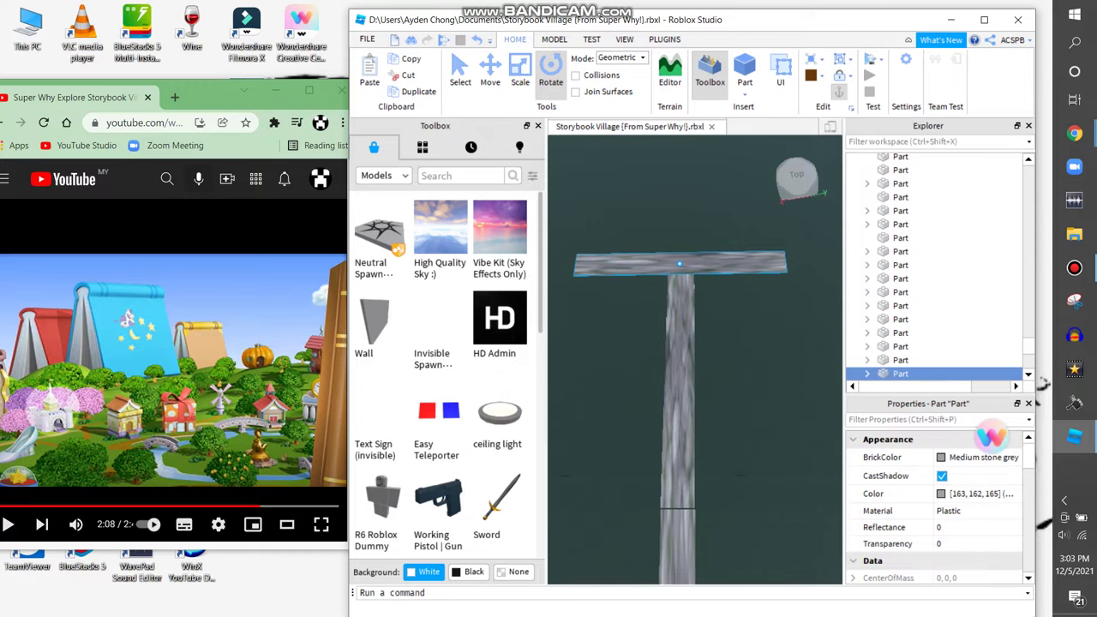
- Lengthen the diagonal path's strip outward past its junction with the new straight path
right_drag(684, 343, 614, 330)
click(679, 490)
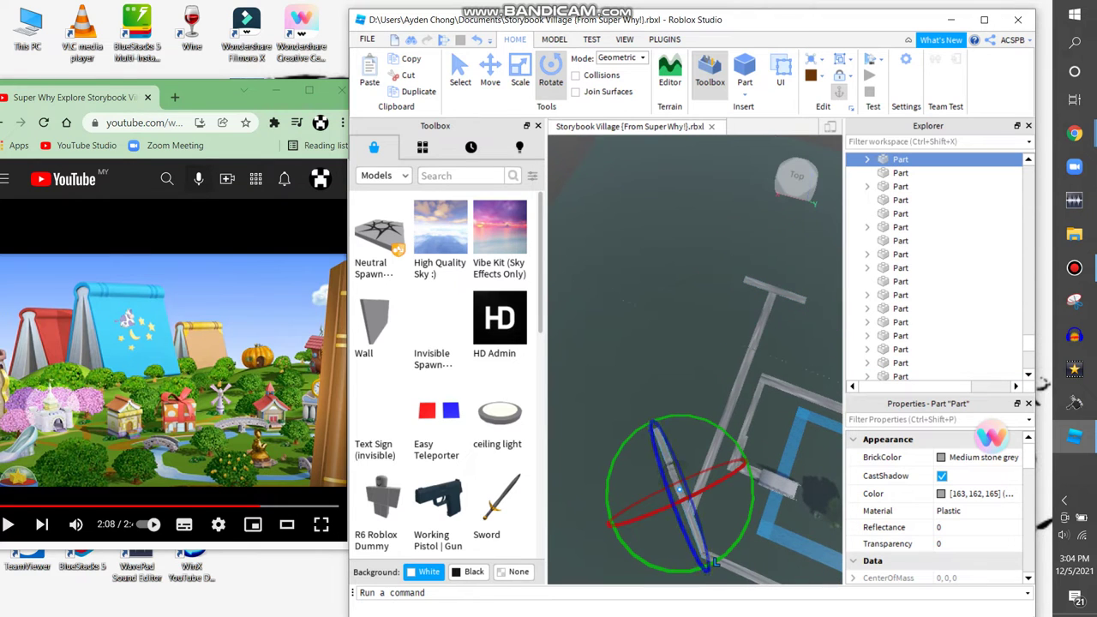
key(ctrl+3)
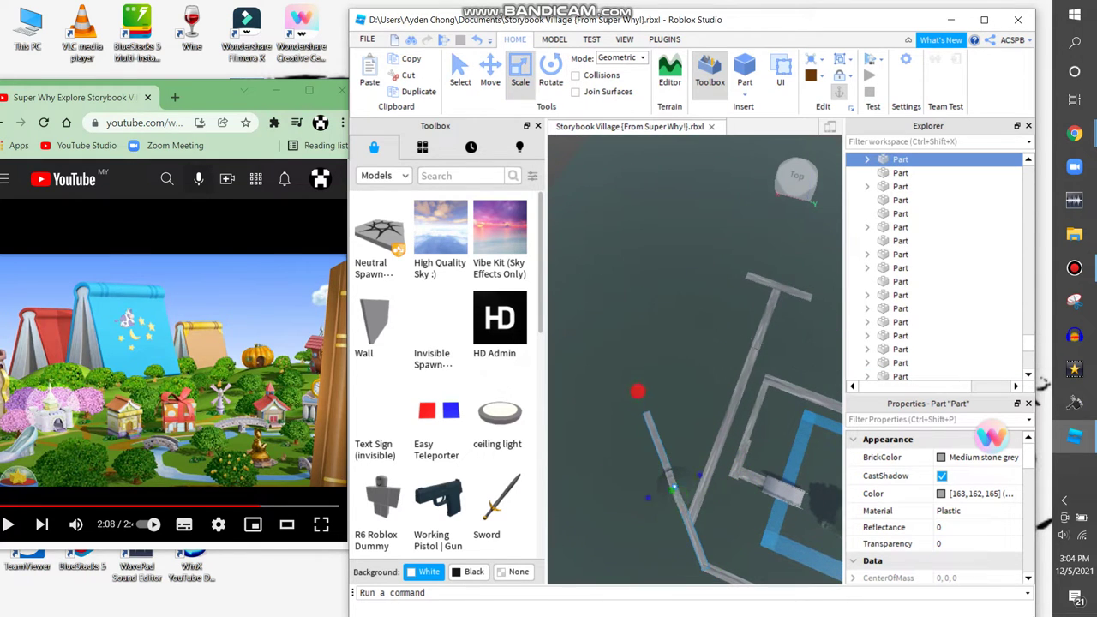
- Duplicate the T-junction's crossbar, turn the copy diagonally, and shift it toward the crossbar's end near the large bridge
right_drag(649, 386, 717, 364)
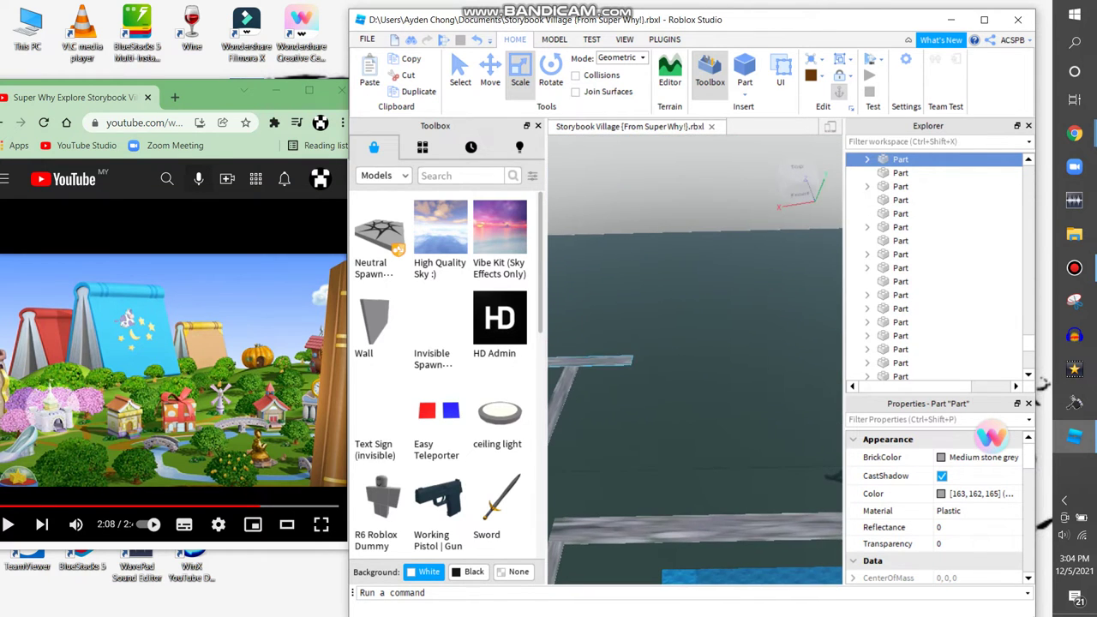
click(636, 367)
right_drag(636, 367, 661, 367)
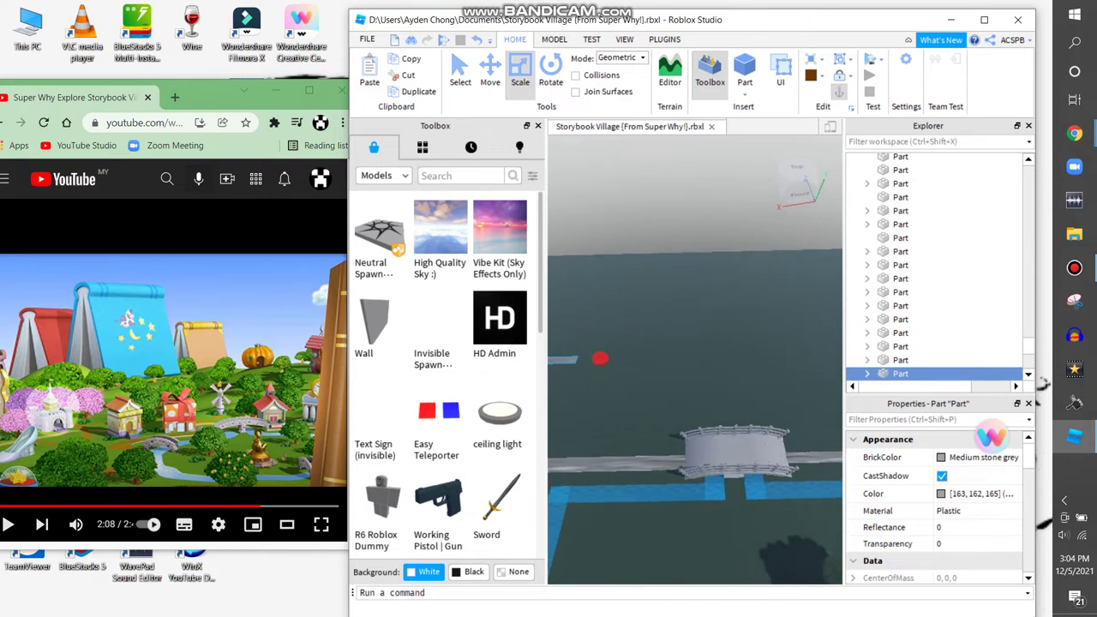
key(f)
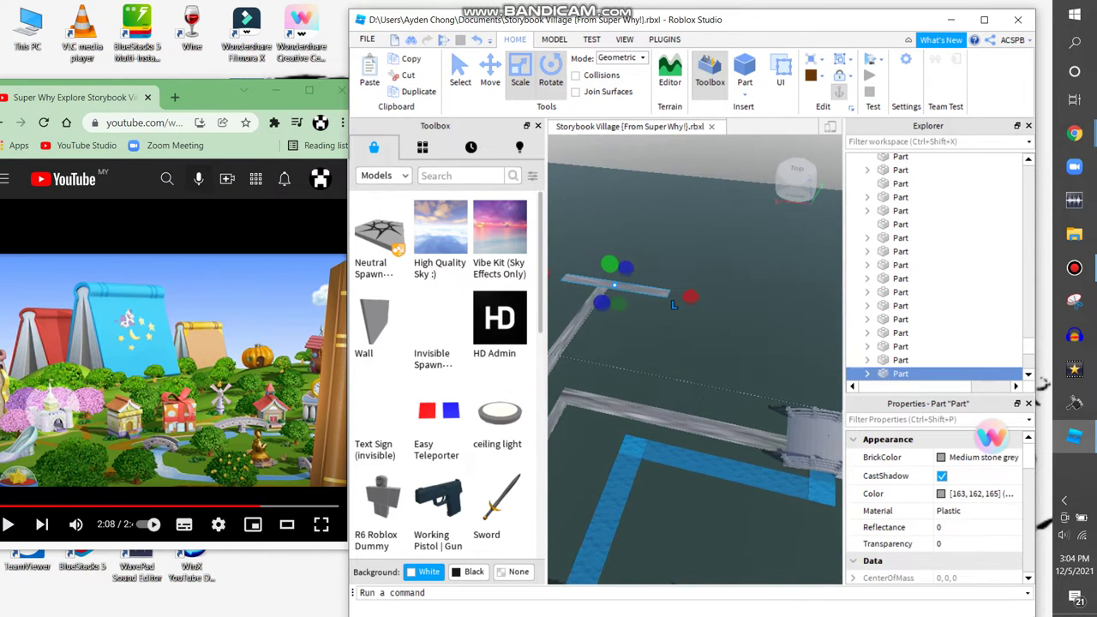
key(ctrl+4)
drag(677, 309, 649, 321)
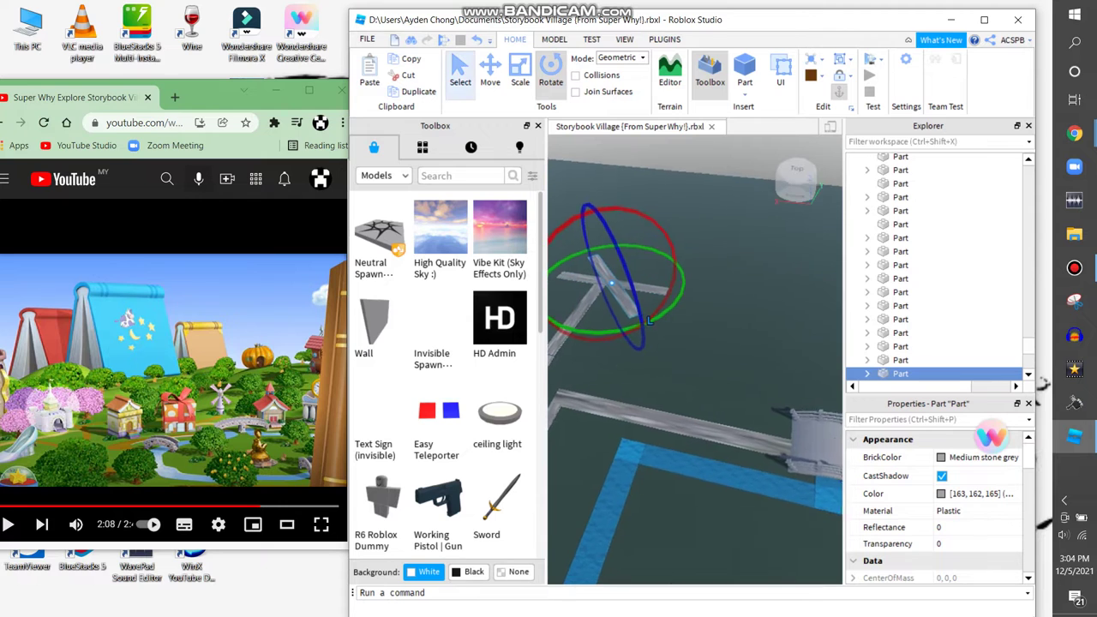
key(ctrl+2)
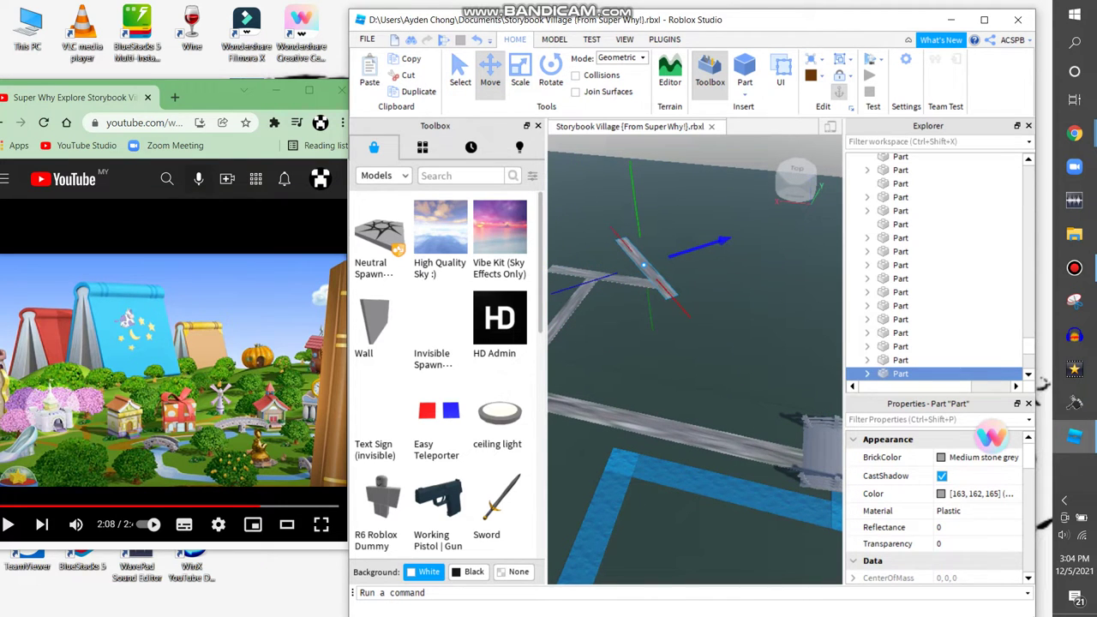
- Shorten the diagonal copy into a short connector at the crossbar's end and continue it with a straight strip
key(ctrl+3)
right_drag(702, 313, 690, 420)
drag(648, 257, 693, 435)
right_drag(693, 431, 744, 338)
key(ctrl+2)
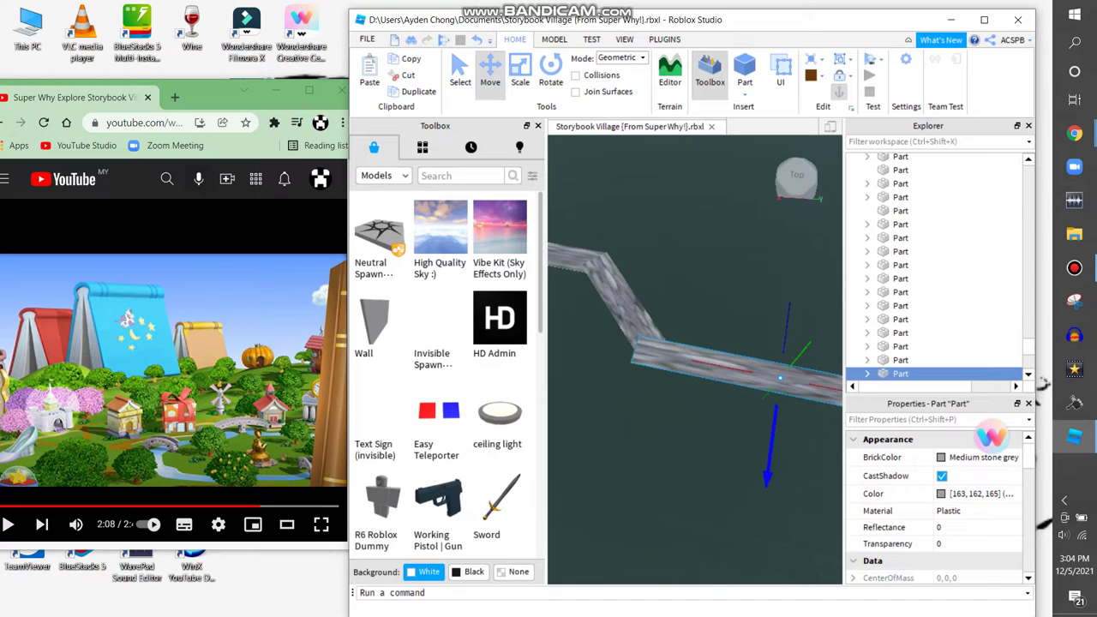
right_drag(727, 410, 756, 340)
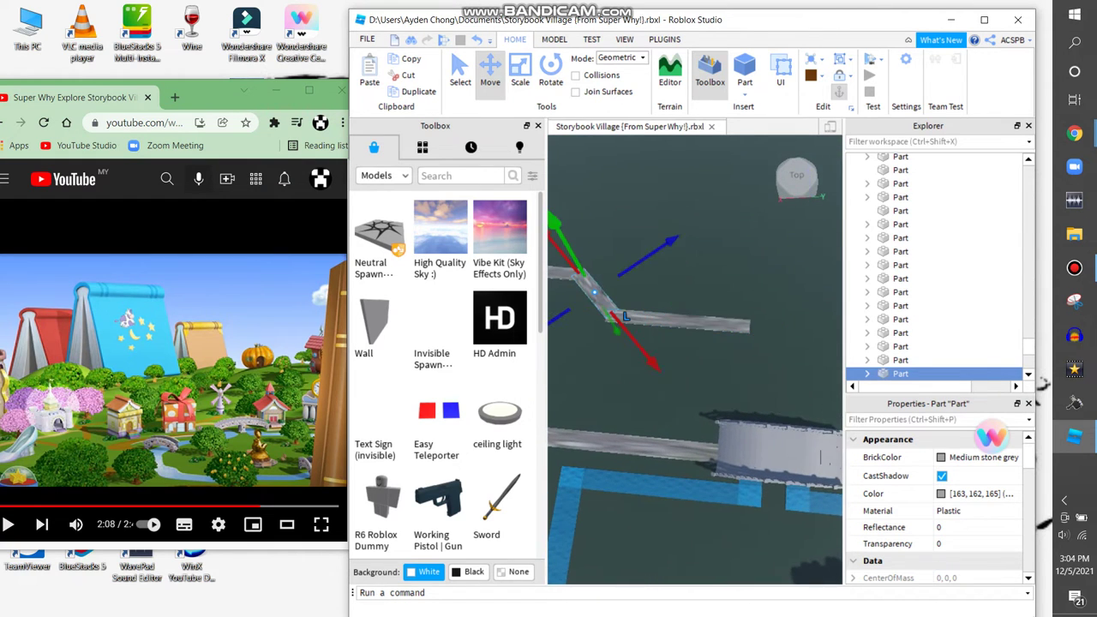
click(651, 319)
- Look over the path ring around the river and check the reference video at 2:19
key(w)
right_drag(695, 351, 695, 352)
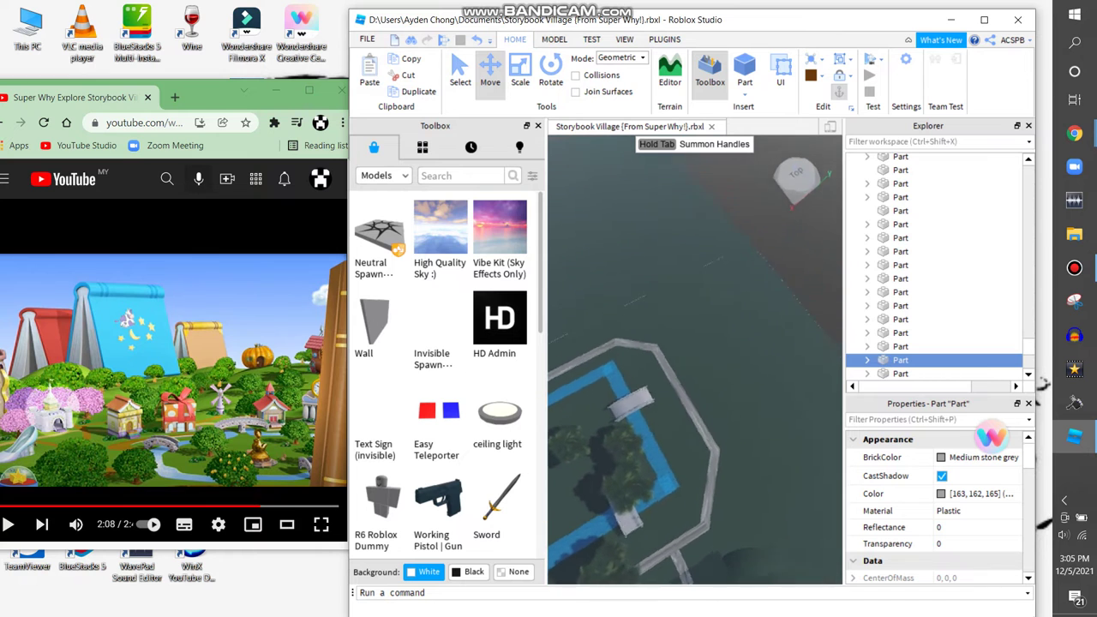
right_drag(694, 352, 695, 351)
key(ctrl+4)
click(694, 352)
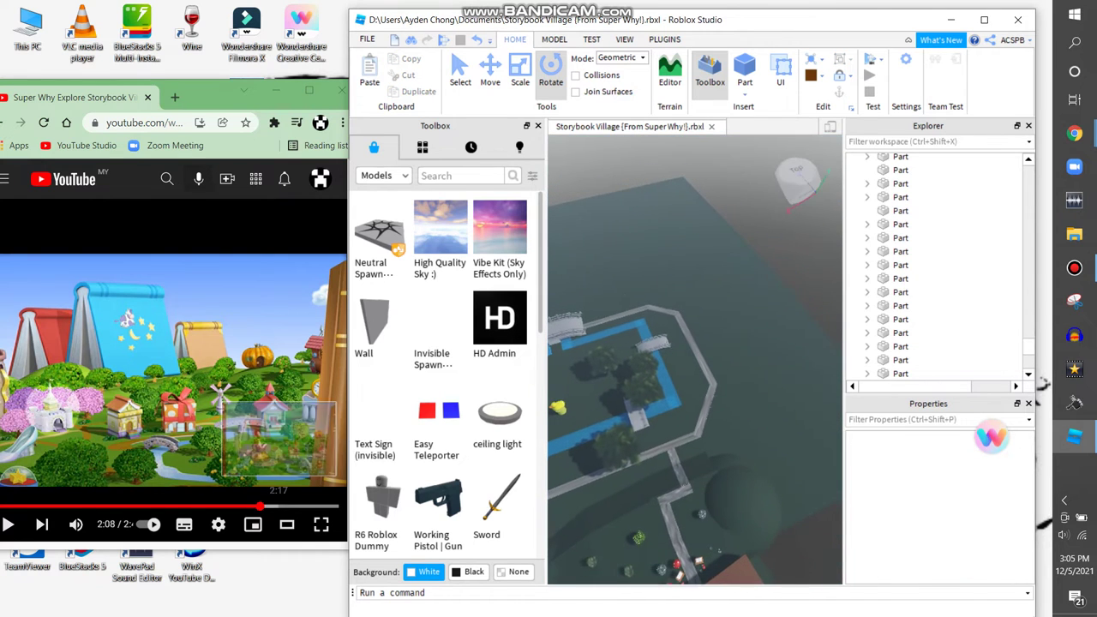
click(283, 508)
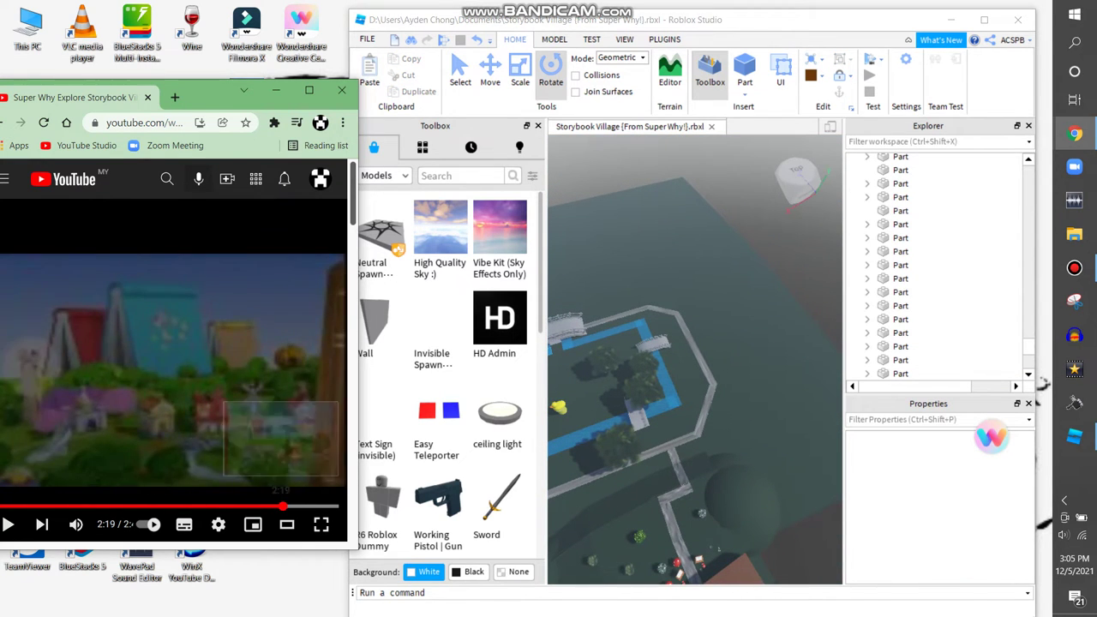
- Insert a new part on the ground between the outer grey paths and color it Cool yellow
click(386, 403)
right_drag(694, 351, 694, 351)
click(698, 363)
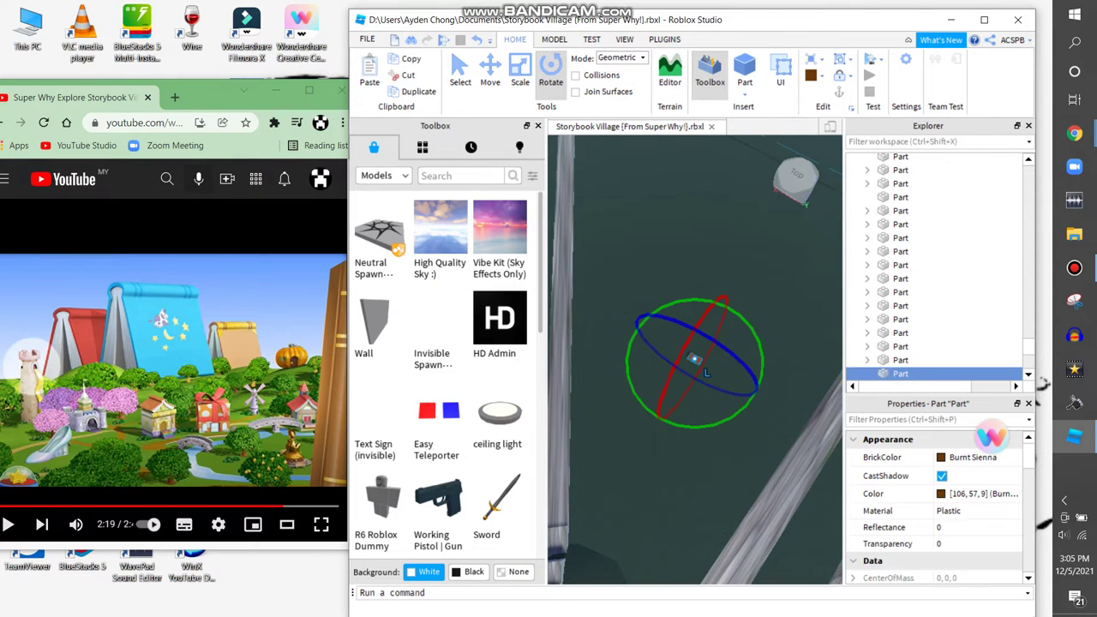
middle_drag(706, 372, 763, 285)
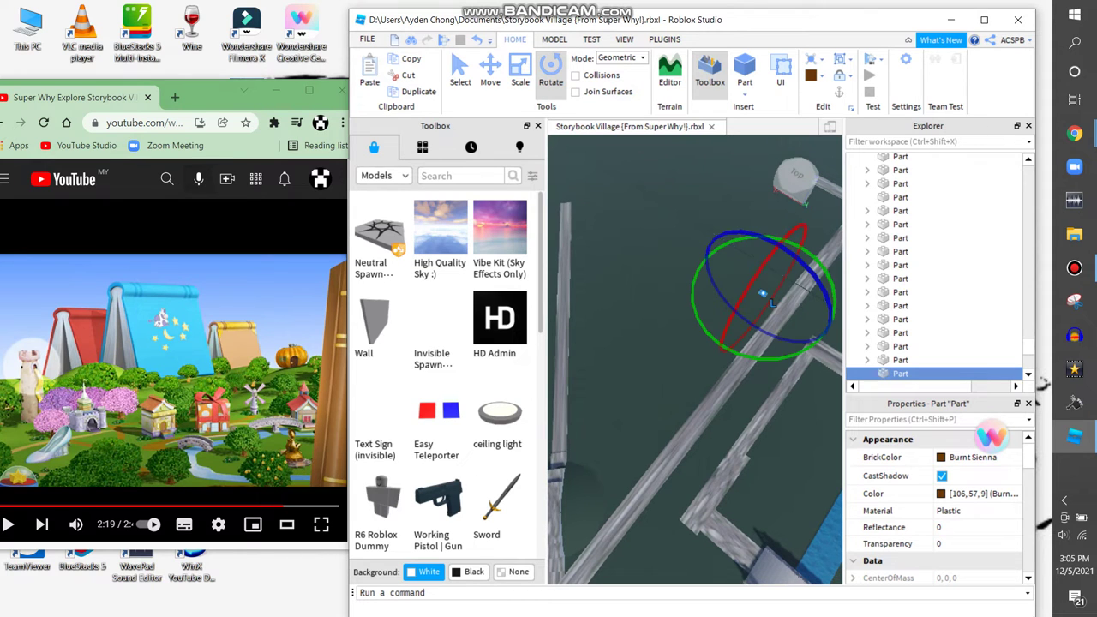
click(811, 75)
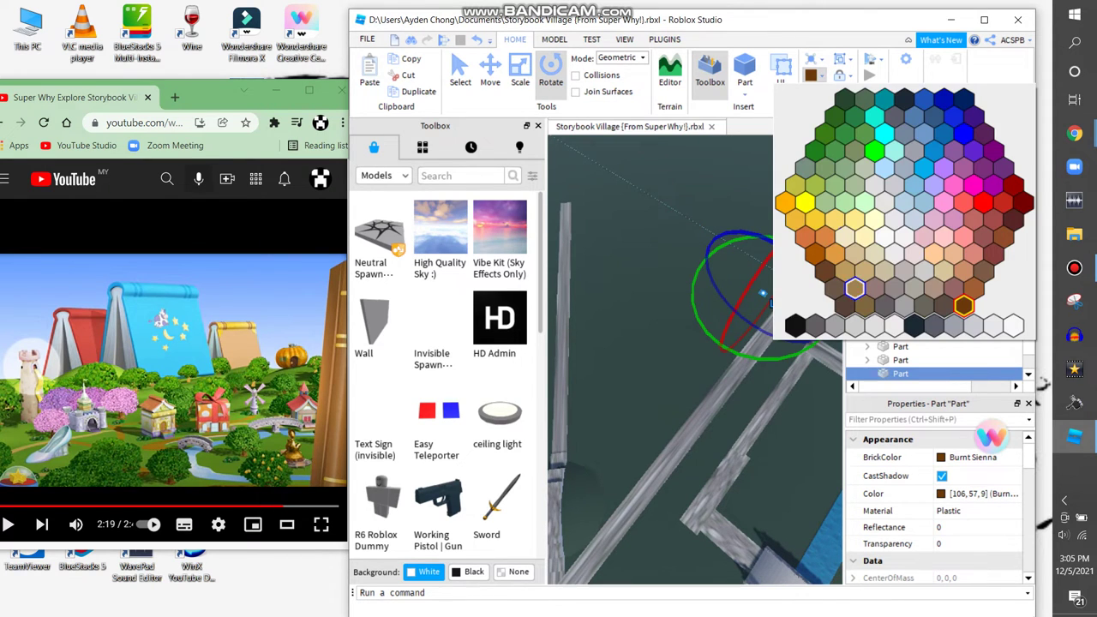
click(856, 220)
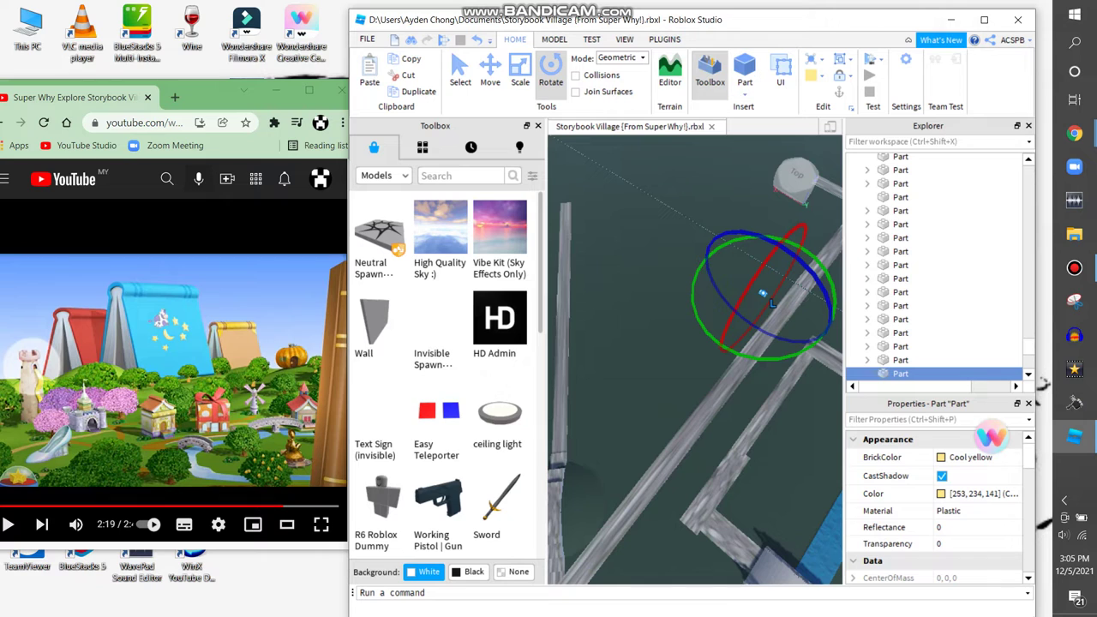
- Stretch the yellow part into a long, narrow strip spanning the gap between the diagonal path's end and the straight path
key(ctrl+3)
drag(740, 279, 576, 183)
drag(654, 261, 648, 266)
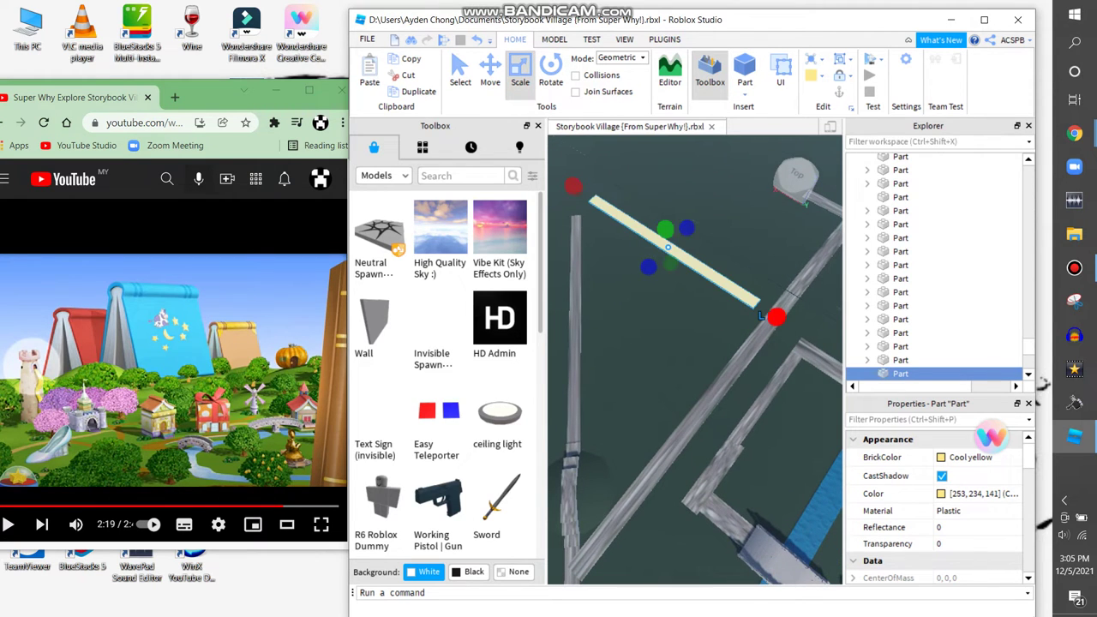
key(a)
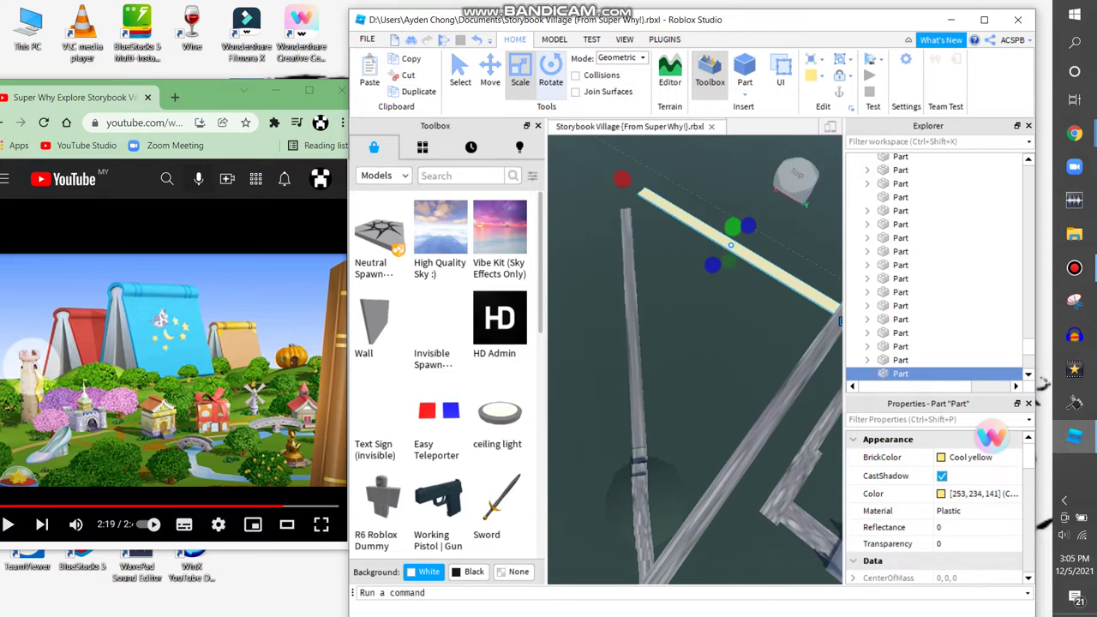
- Make the rotation snapping finer and turn the yellow strip slightly to line up with the diagonal path's end
click(554, 39)
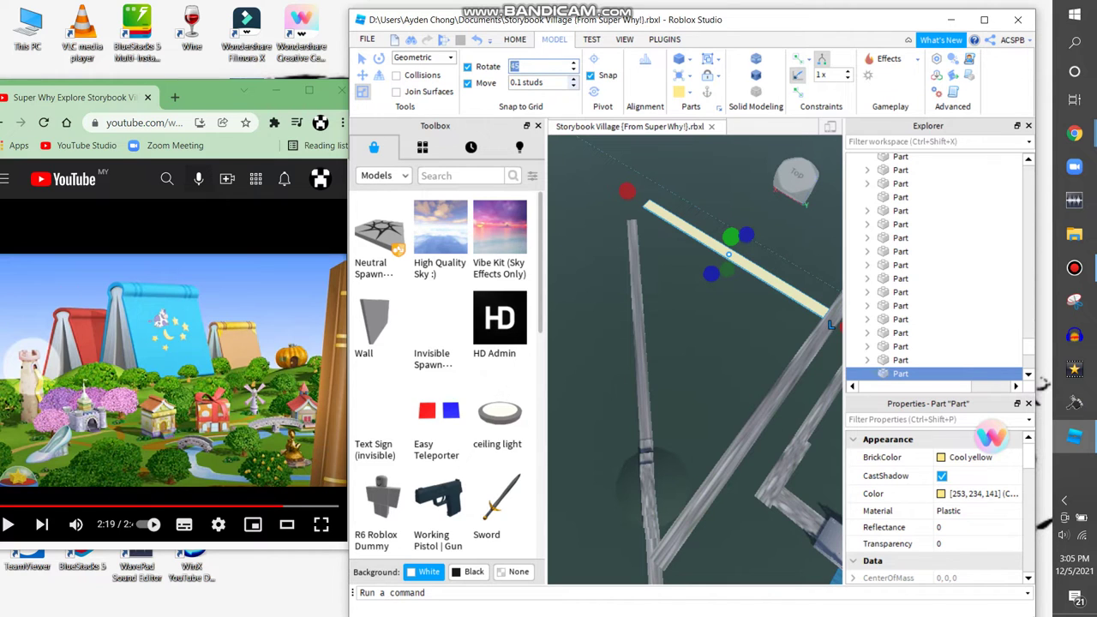
click(514, 39)
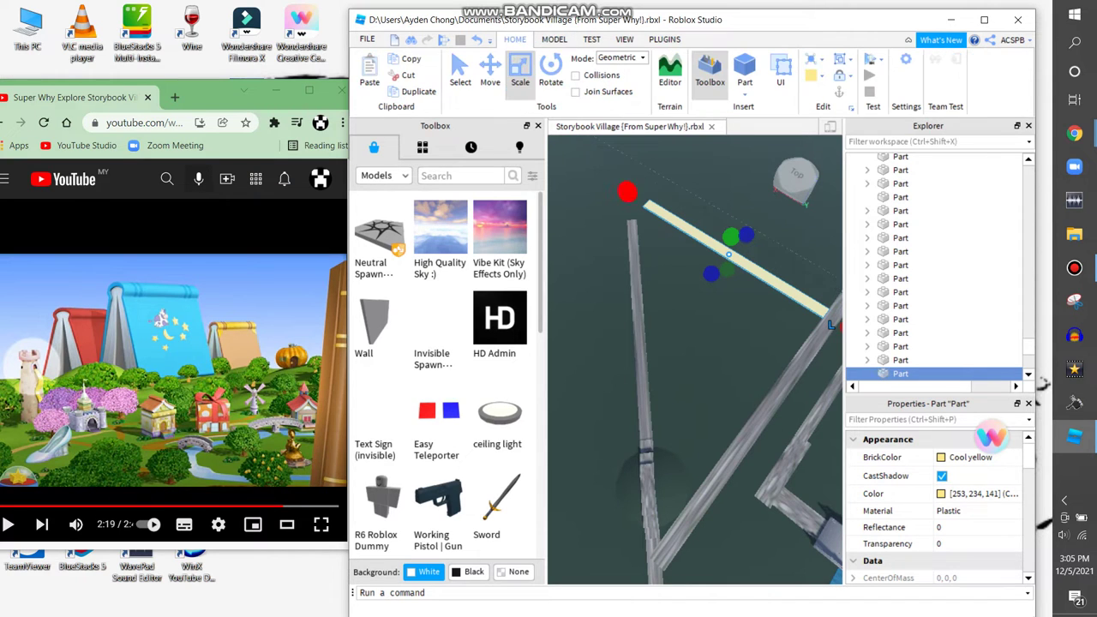
key(ctrl+4)
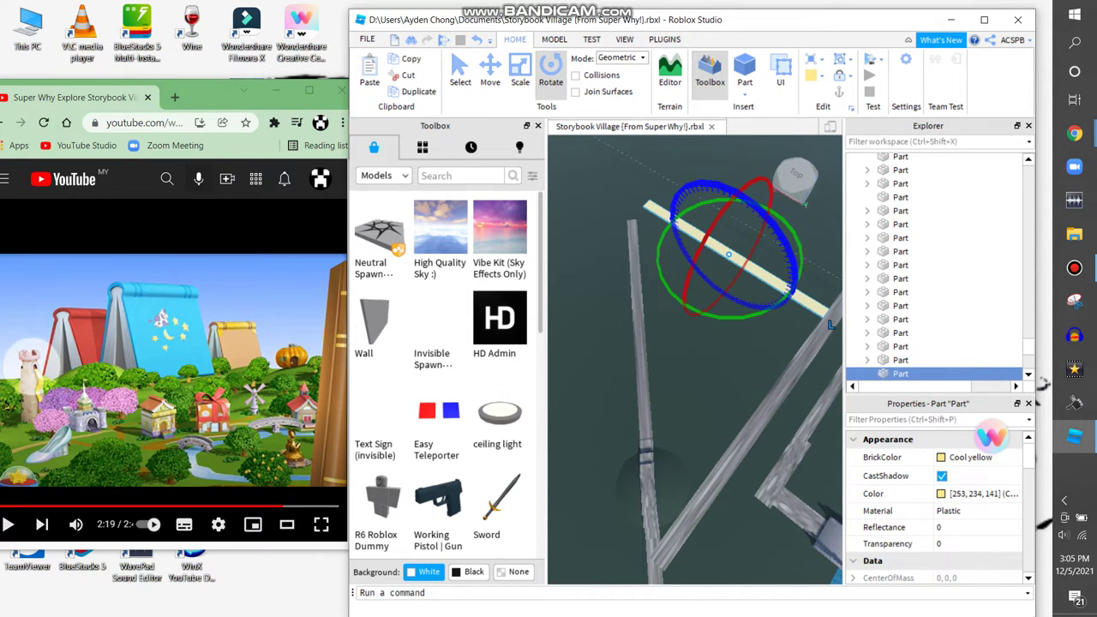
click(685, 163)
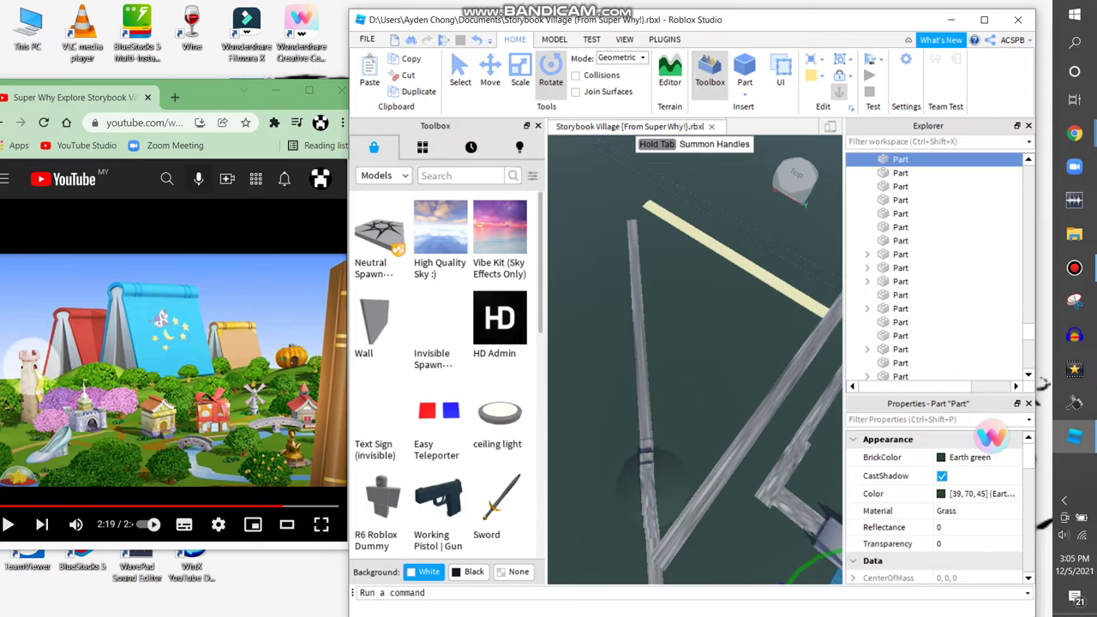
click(814, 310)
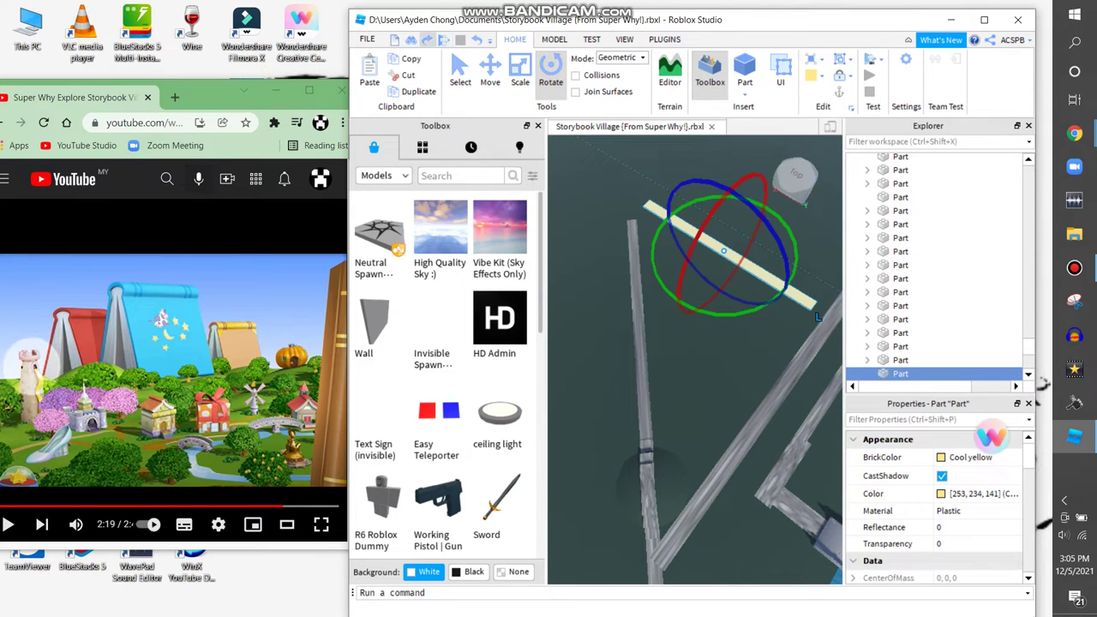
drag(817, 317, 830, 324)
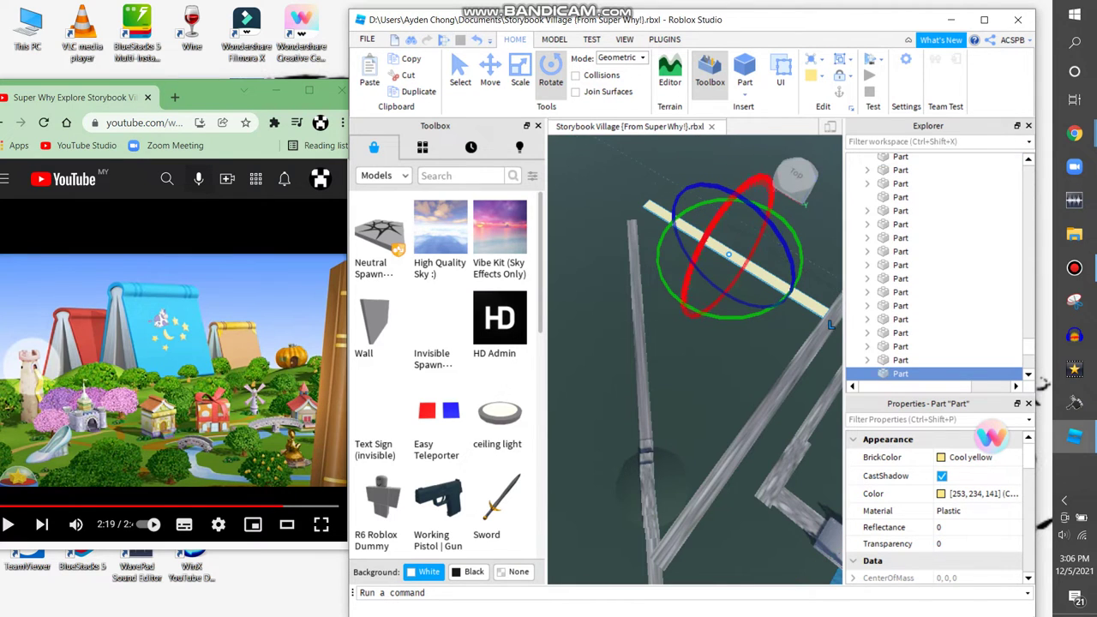
drag(776, 295, 754, 309)
- Move the yellow strip so it joins the diagonal path's end to the side of the straight path
key(ctrl+2)
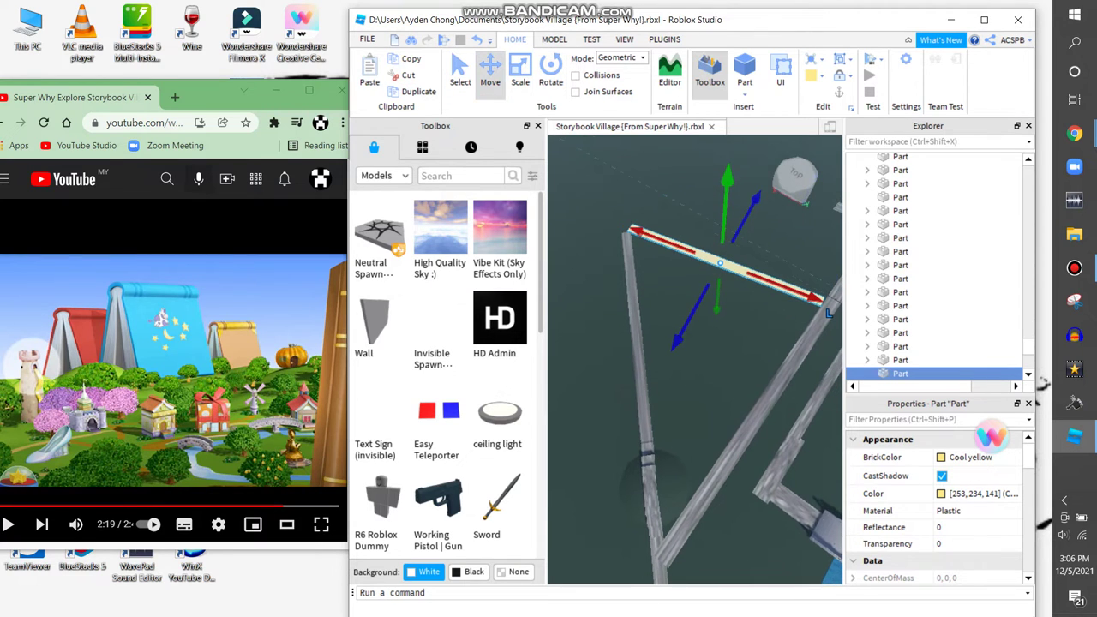
drag(830, 314, 821, 320)
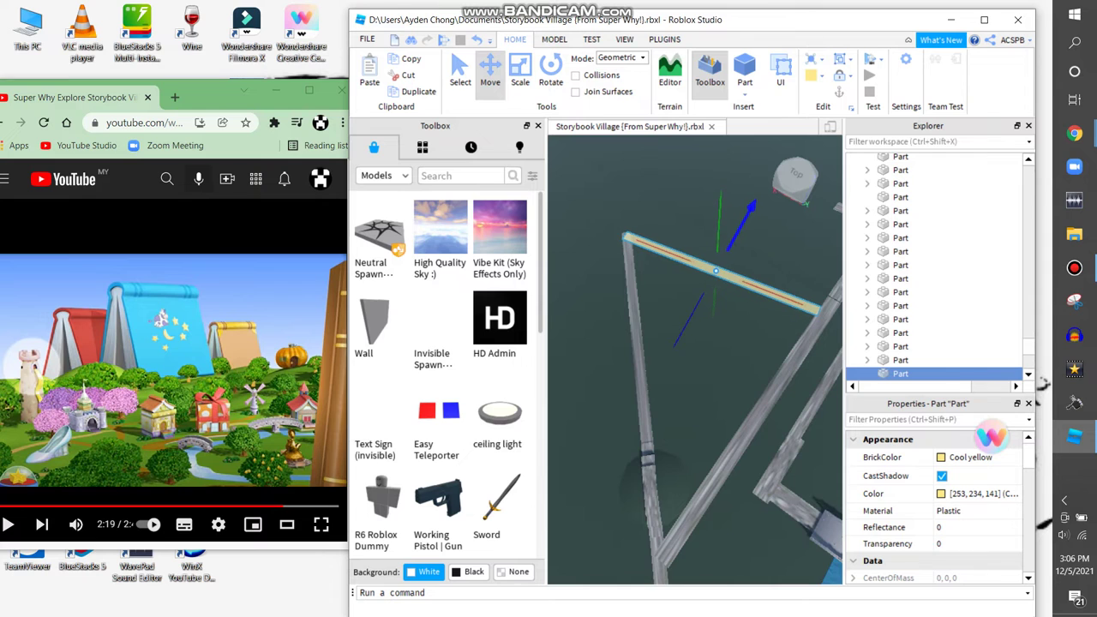
key(a)
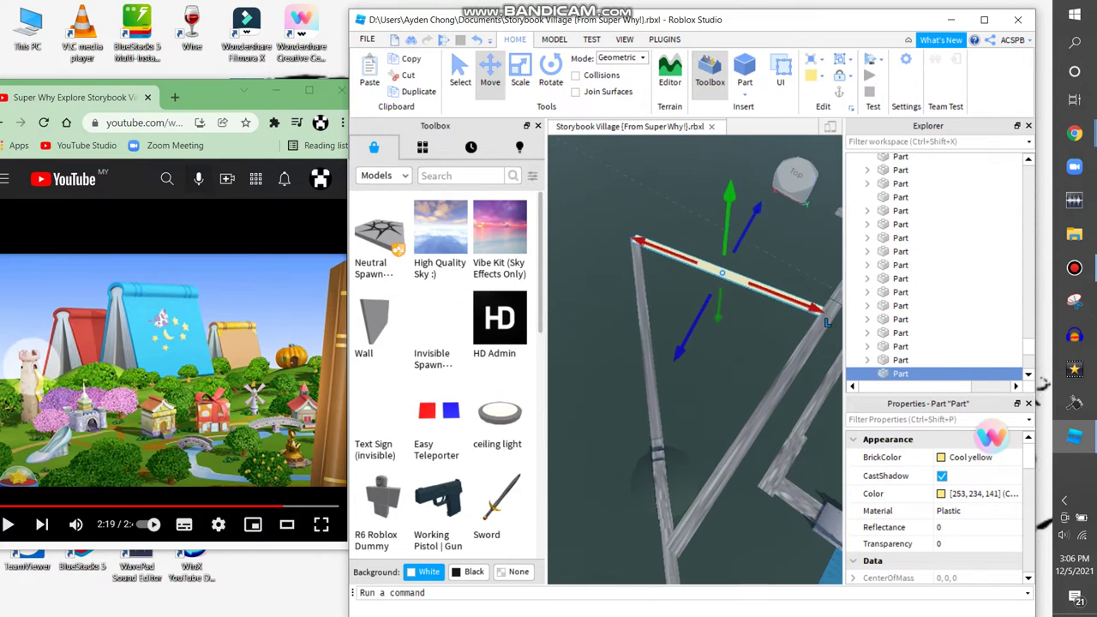
- Duplicate the yellow strip, lengthen the copy to about double, and move it outward beyond the diagonal path's end
key(ctrl+3)
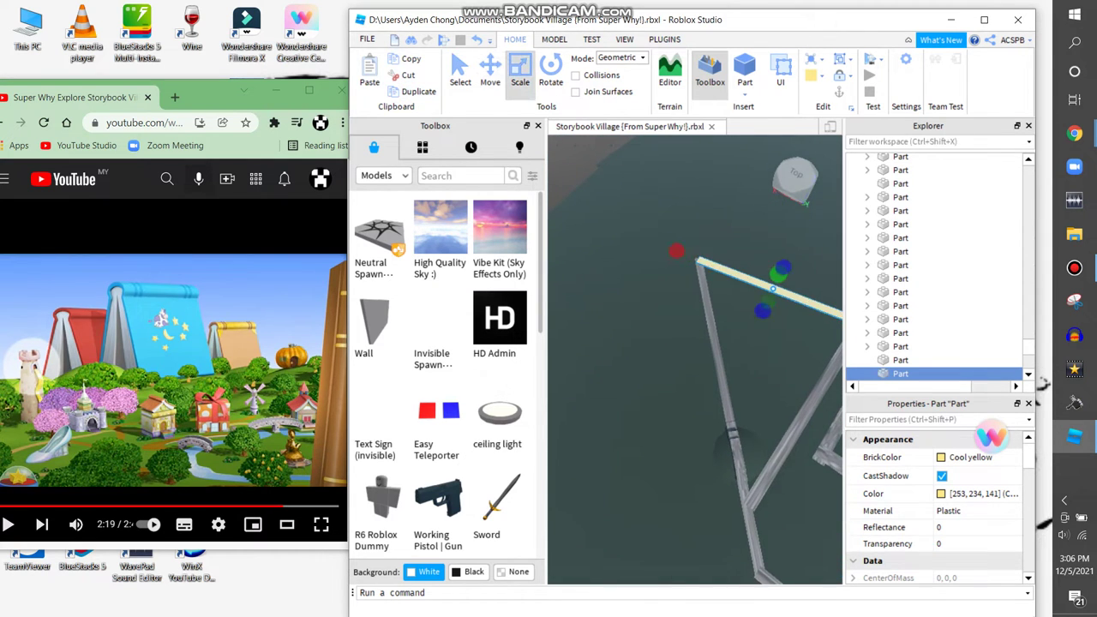
key(w)
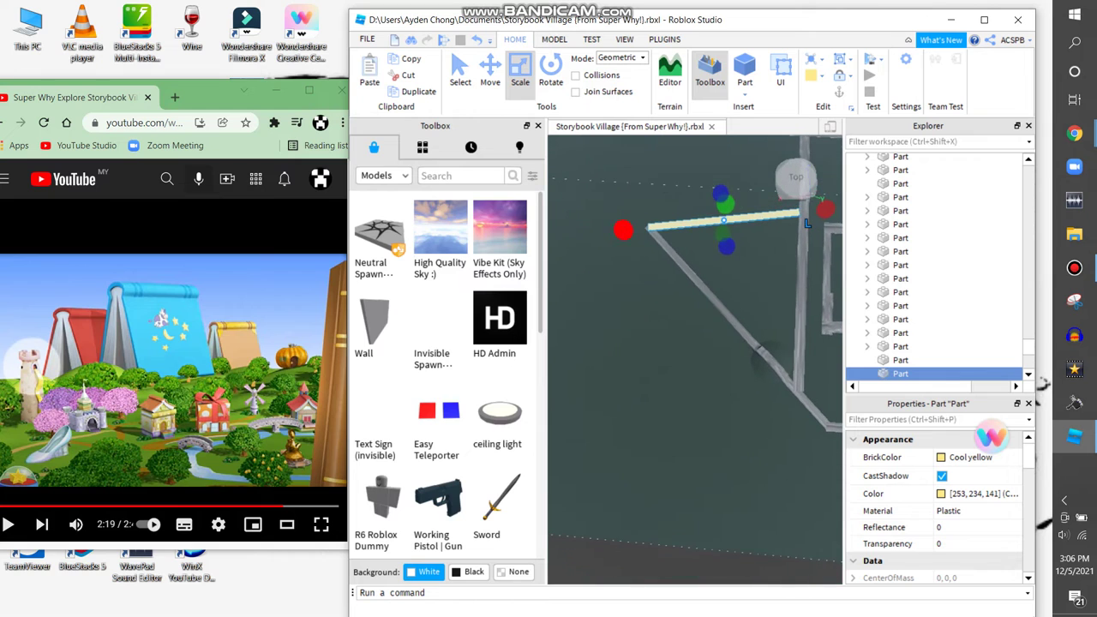
key(ctrl+2)
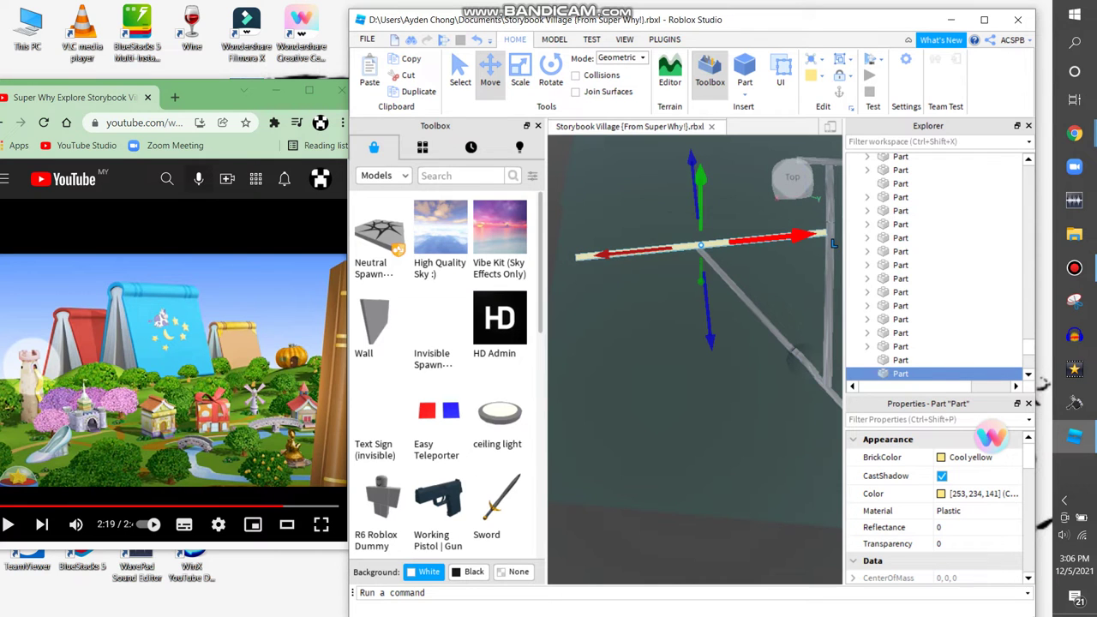
key(d)
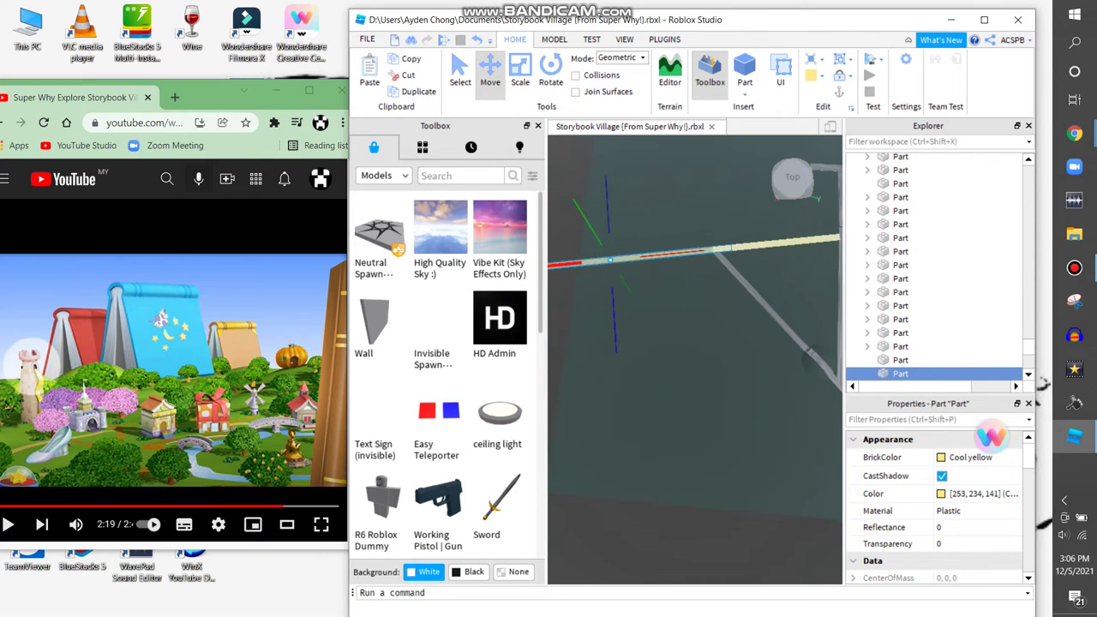
- Turn the long yellow copy slightly and fit its inner end against the first yellow strip to form a bend
key(ctrl+4)
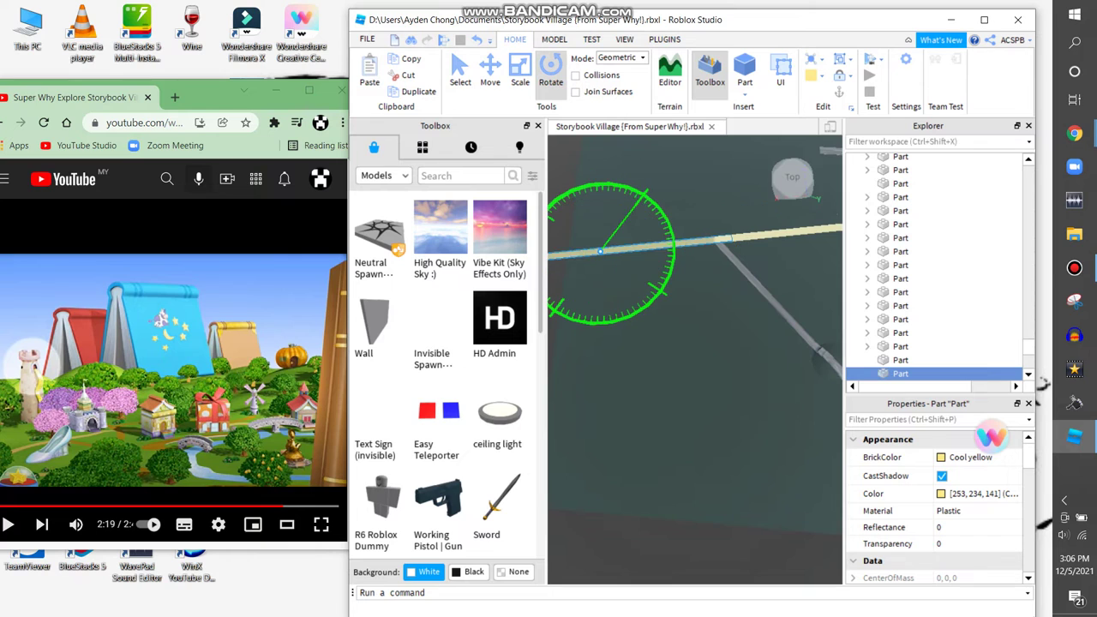
key(ctrl+2)
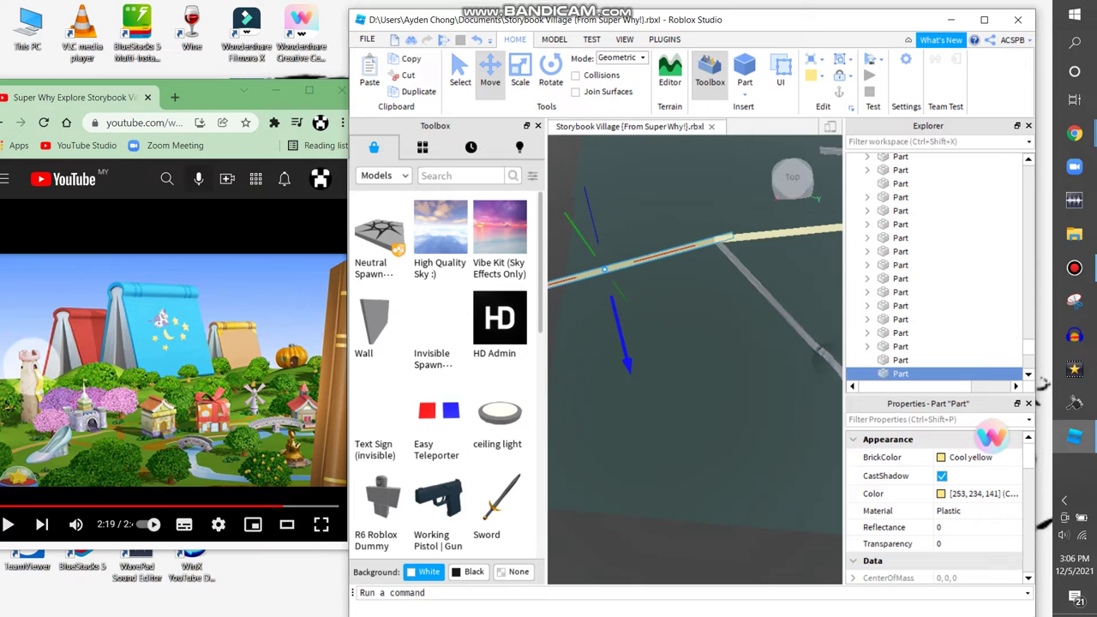
drag(742, 247, 710, 255)
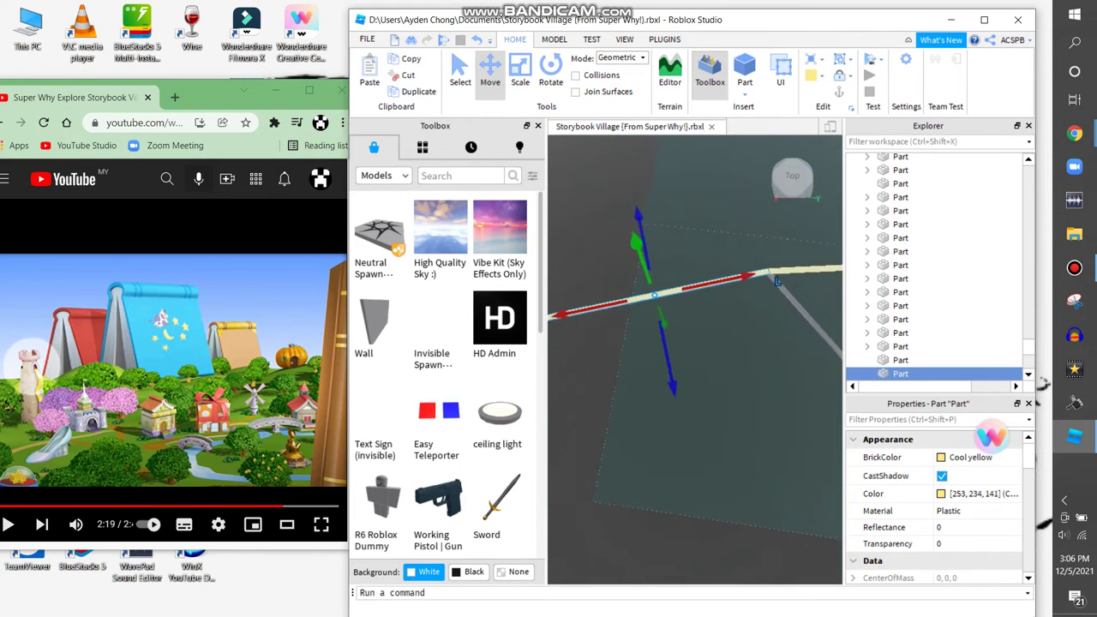
- Lengthen the Earth green ground part outward so it lies beneath the whole yellow path
click(686, 385)
key(ctrl+3)
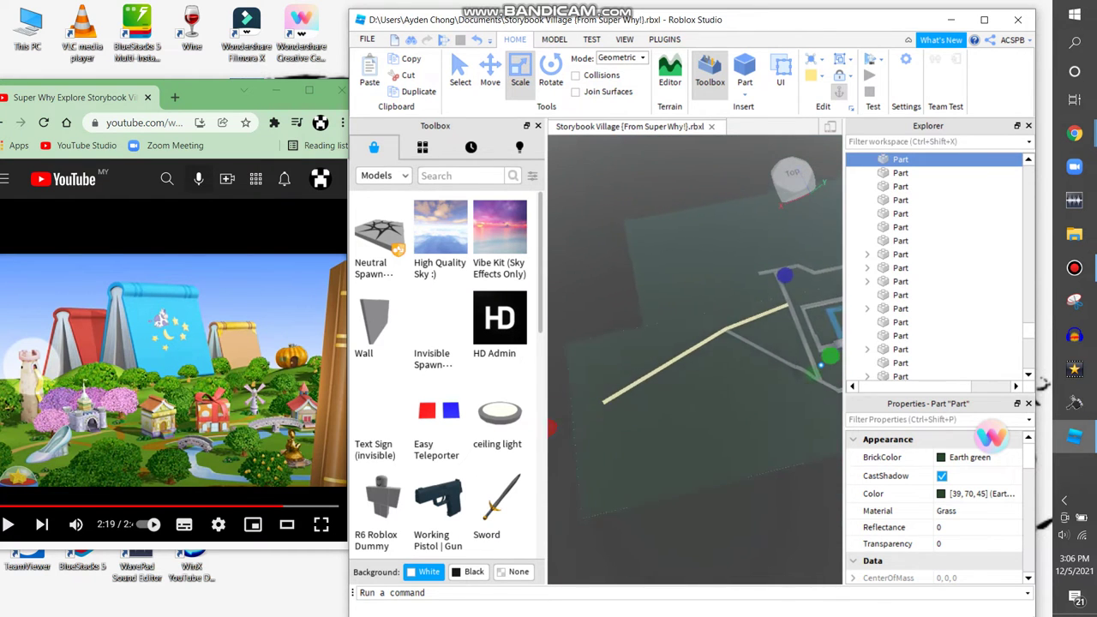
- Extend the Earth green ground part adjoining the lengthened one outward so that their outer edges line up
key(e)
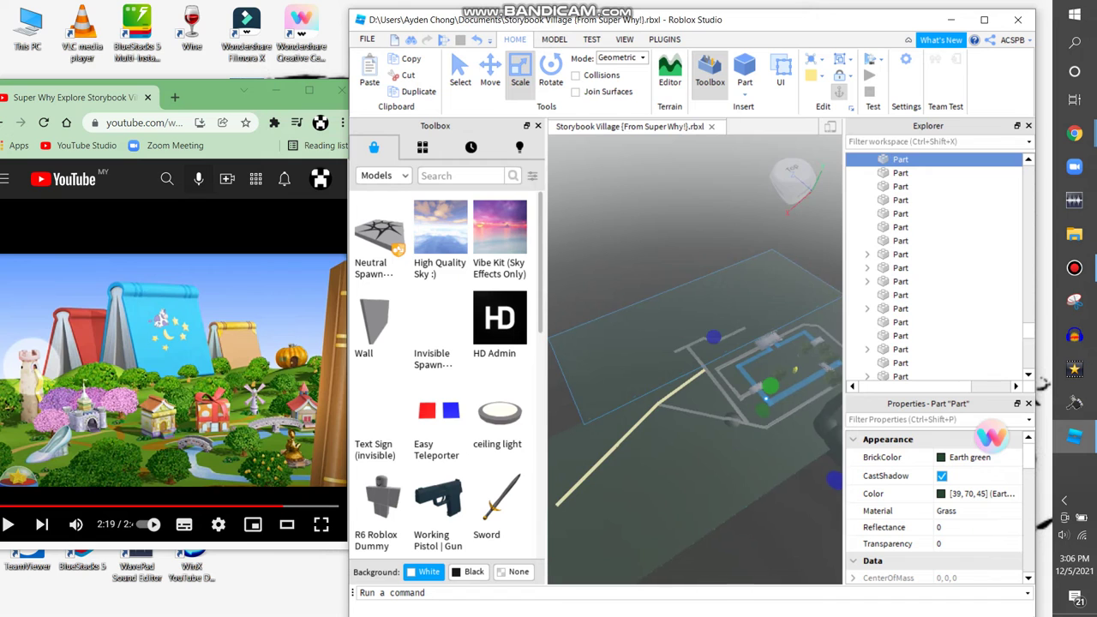
click(686, 343)
key(a)
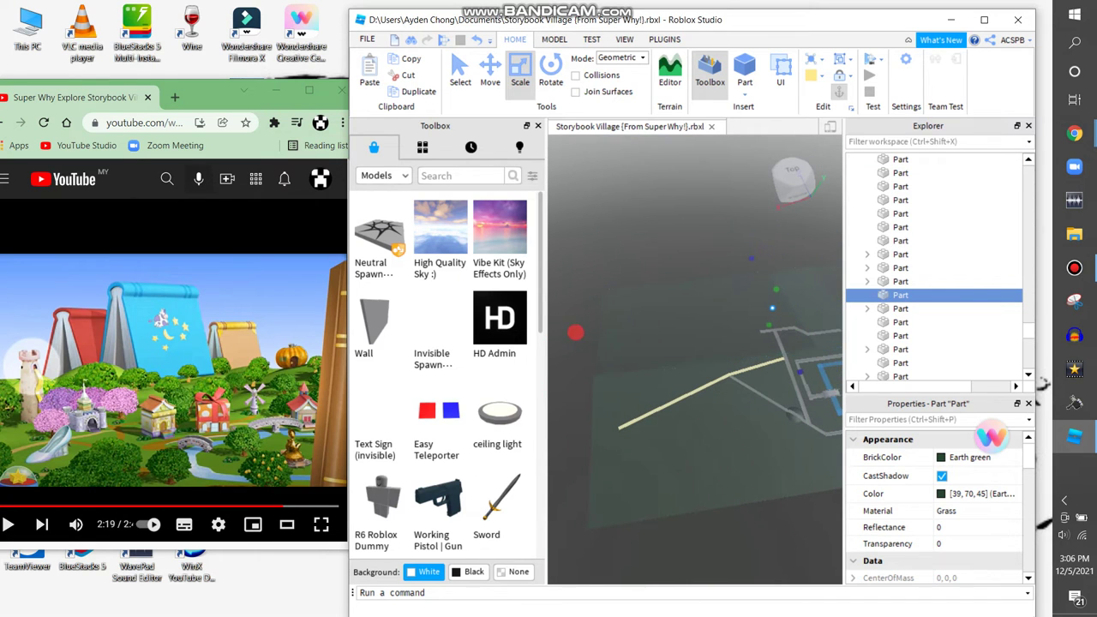
key(d)
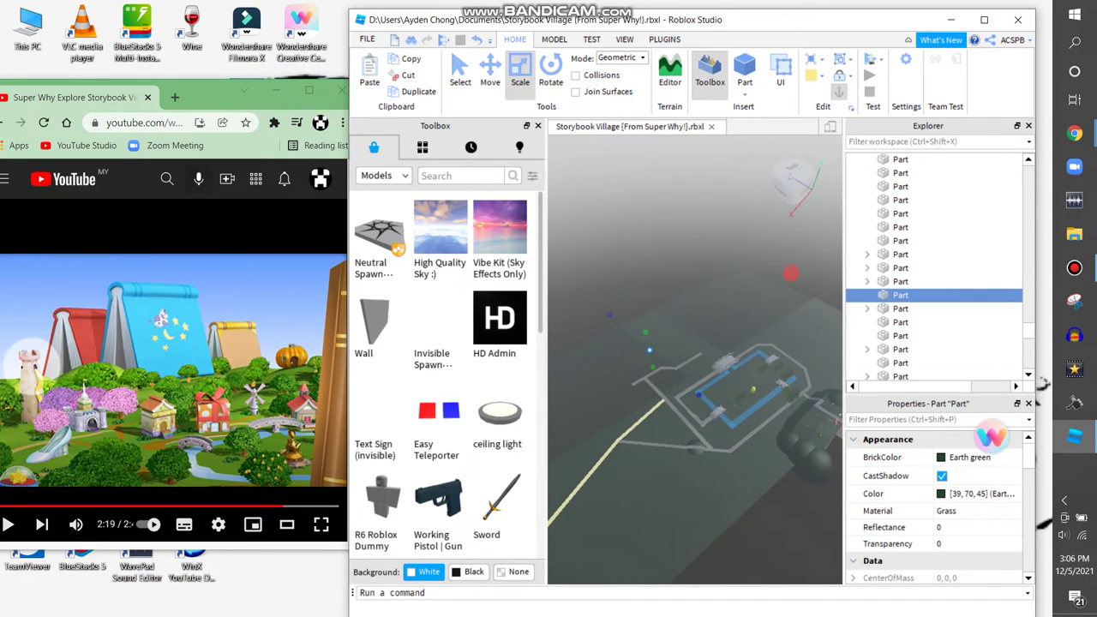
key(d)
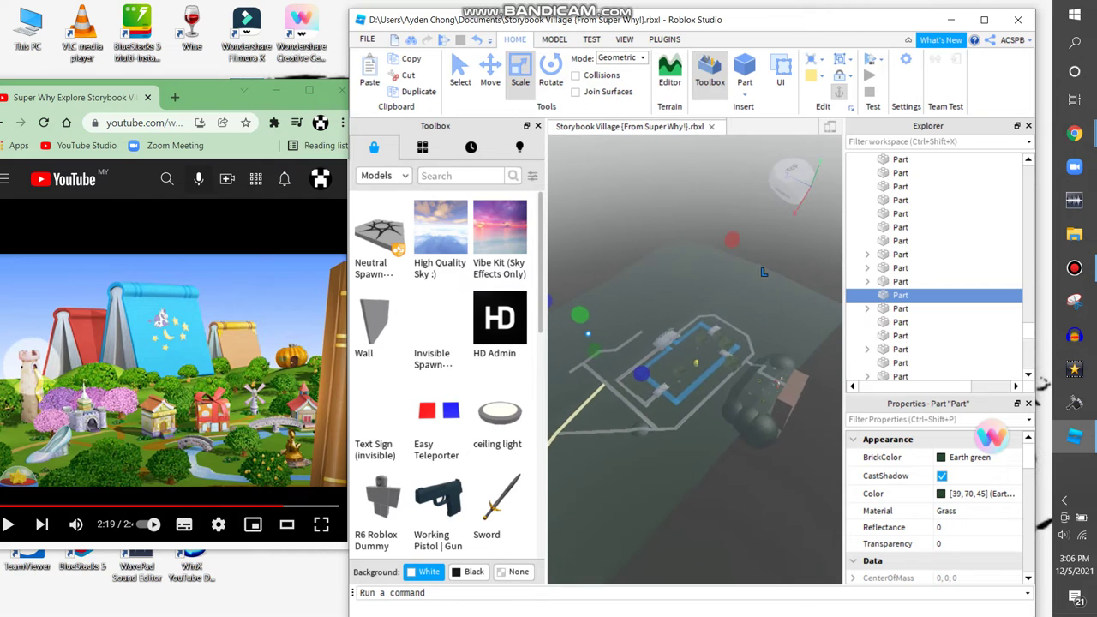
key(Escape)
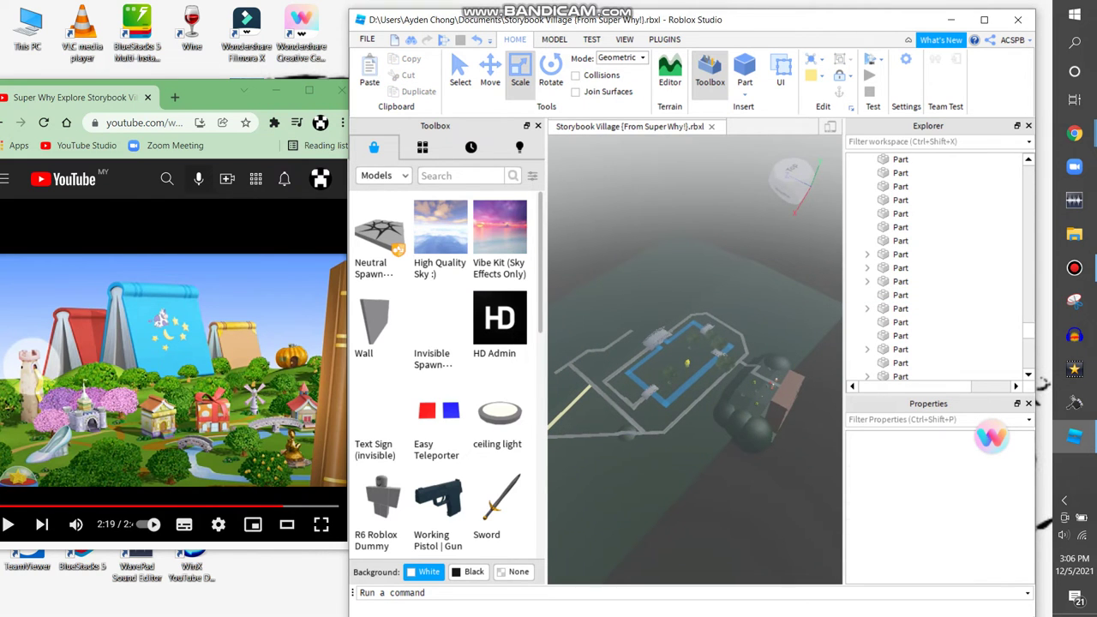
- Inspect the village layout, including the grey and yellow paths, the blue river loop with its bridges, and the hill
key(w)
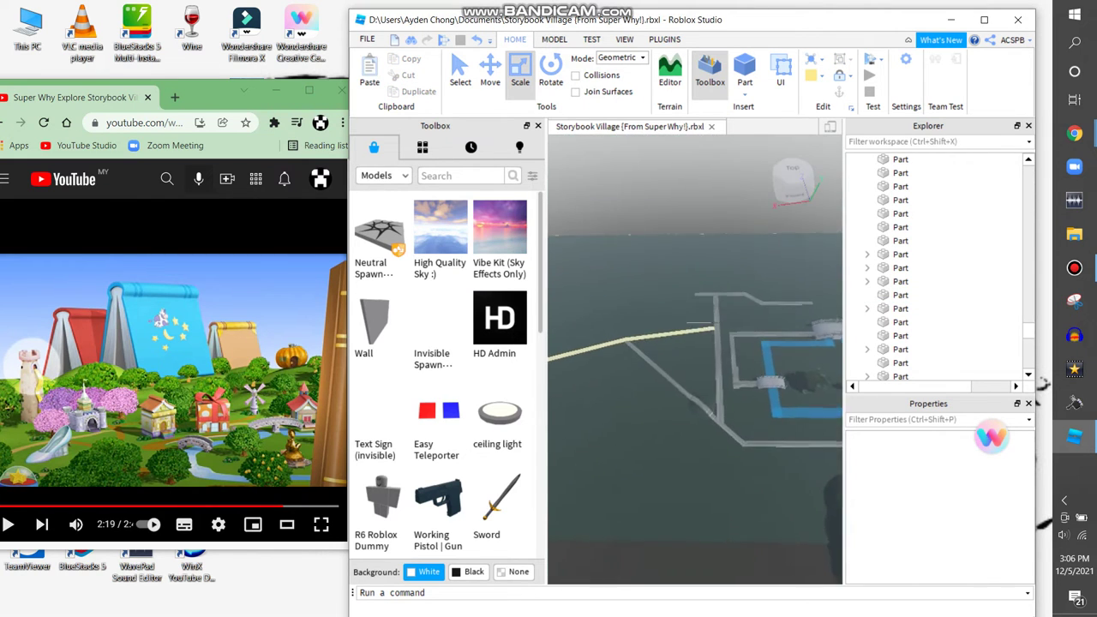
key(w)
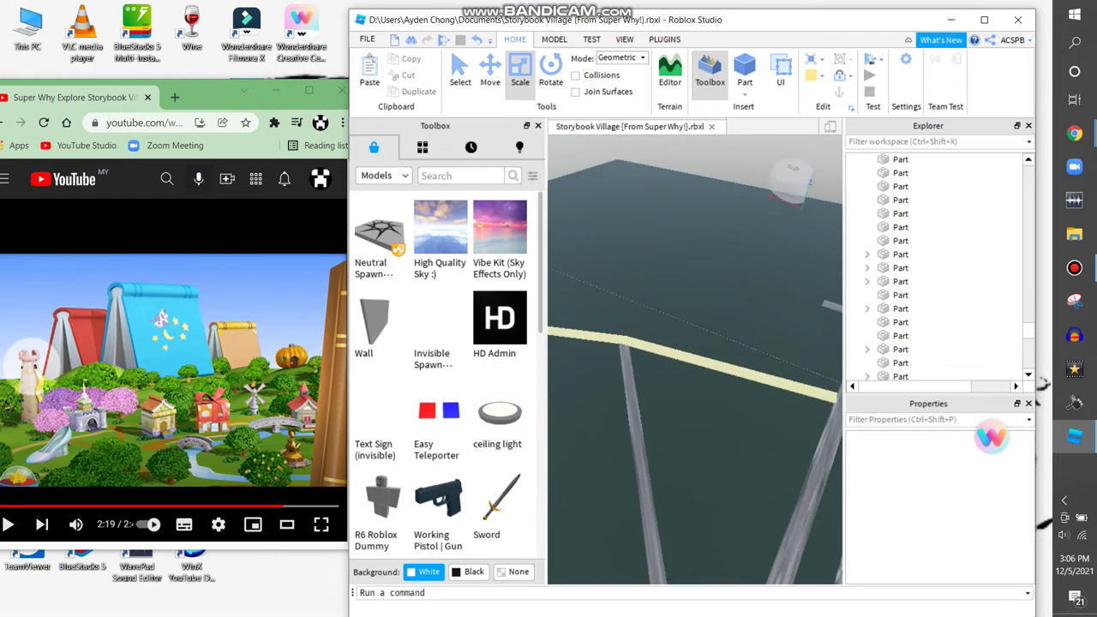
key(s)
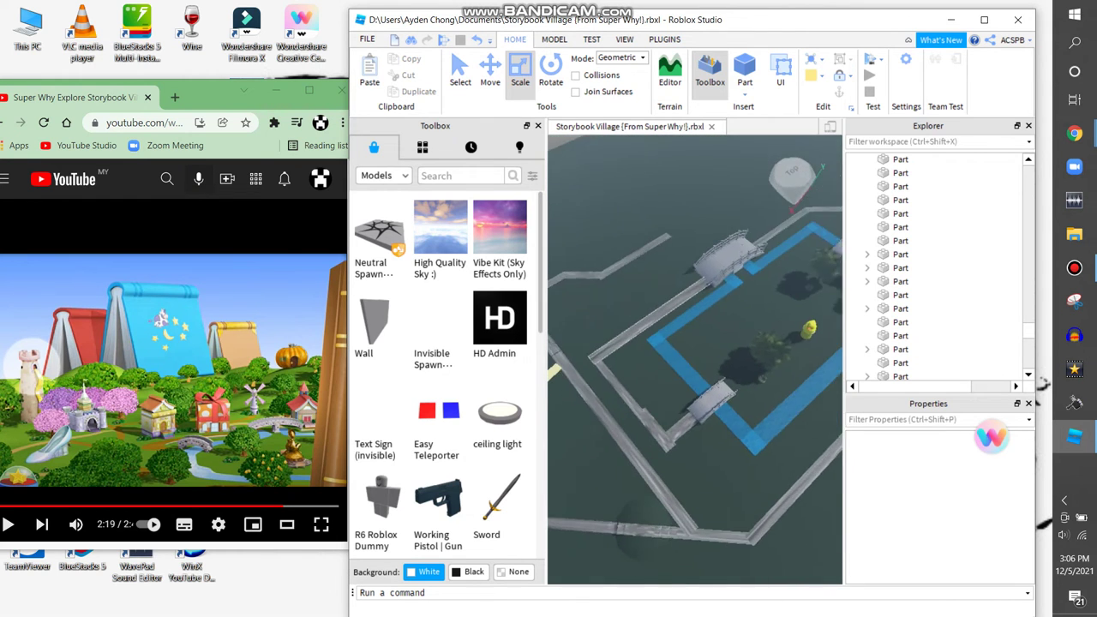
key(w)
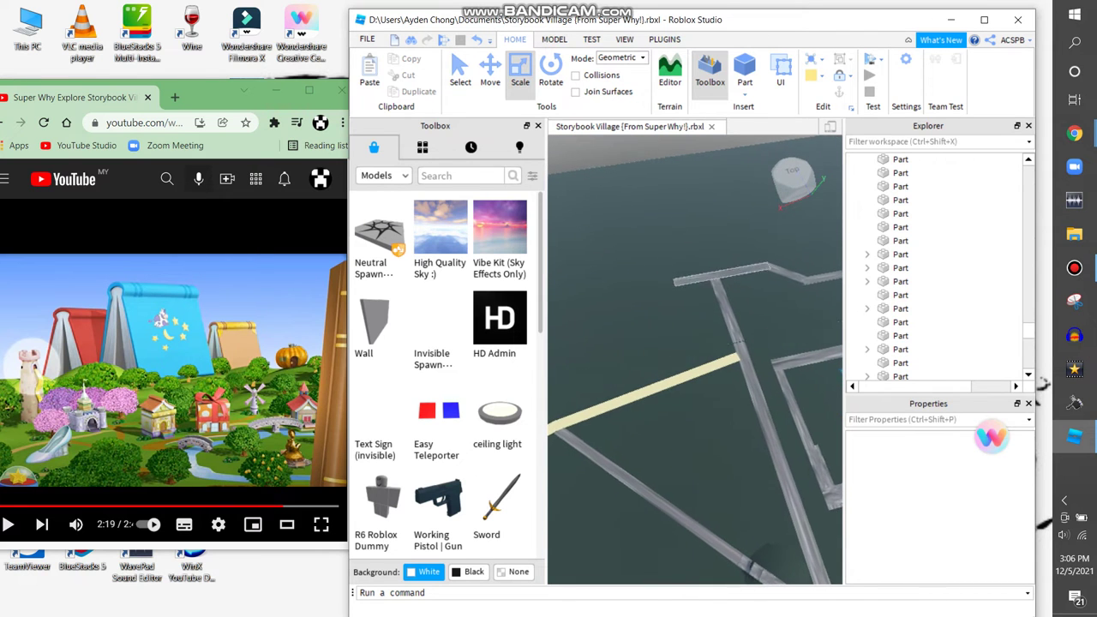
key(s)
key(w)
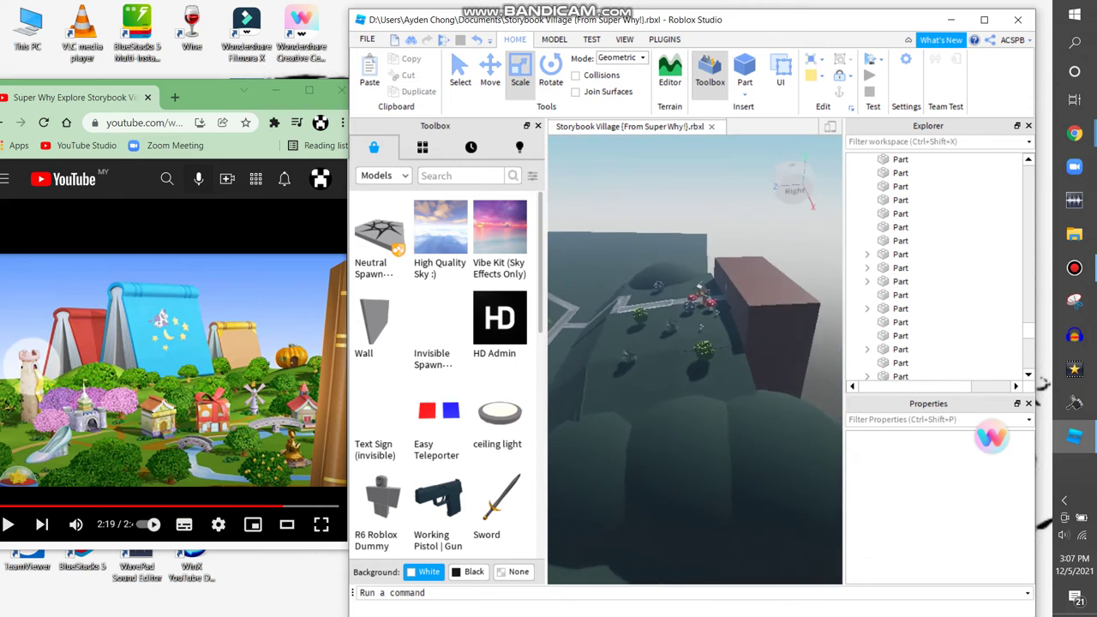
key(s)
key(w)
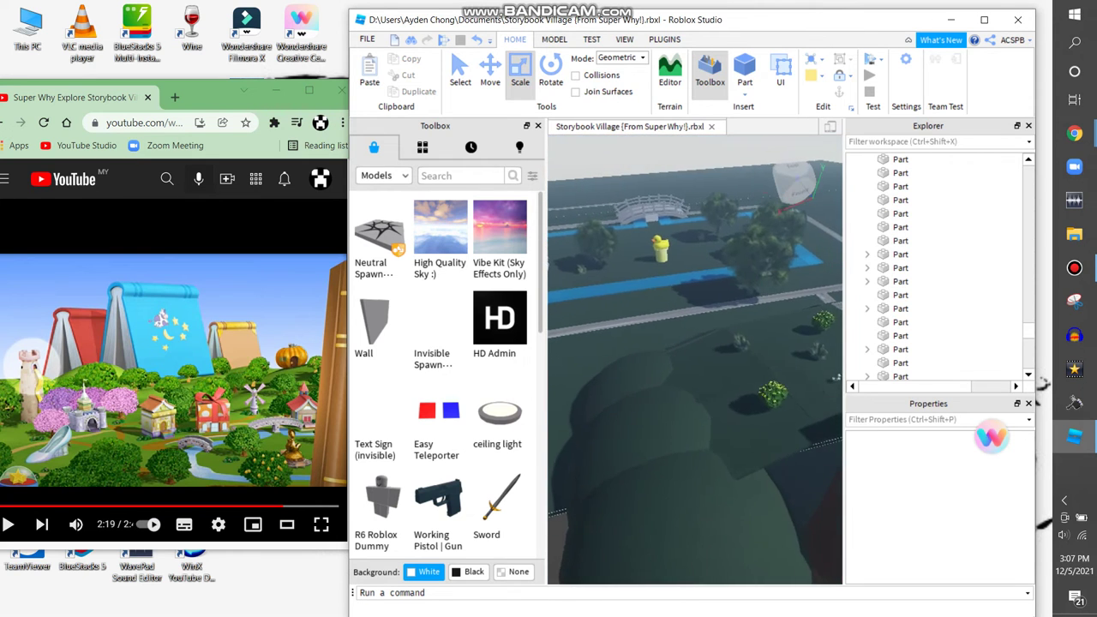
key(s)
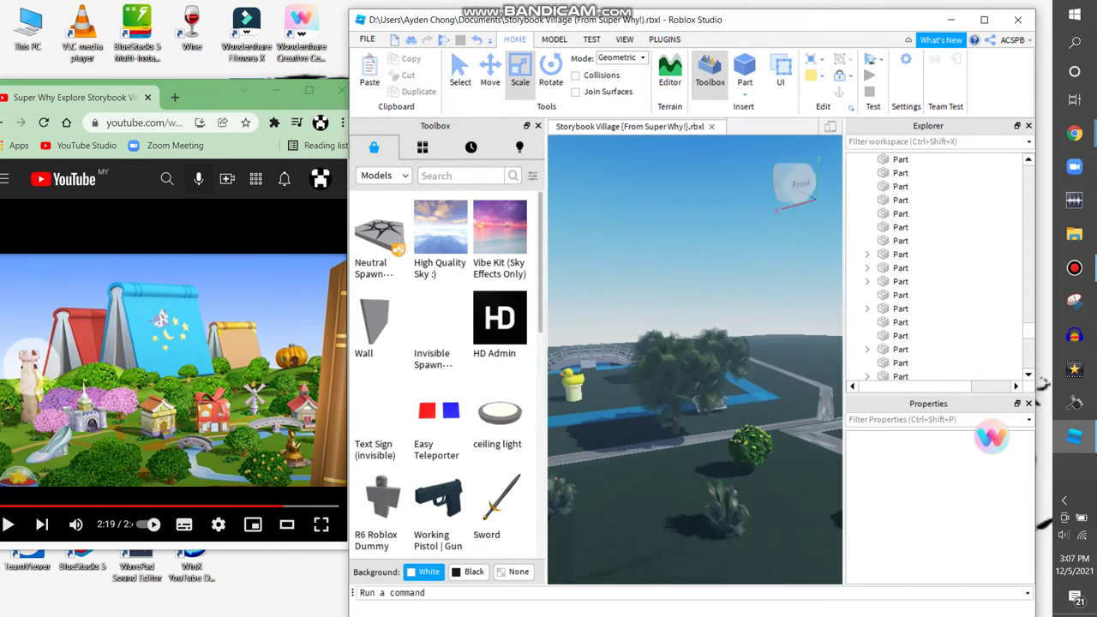
- Search the model library for "tower"
key(e)
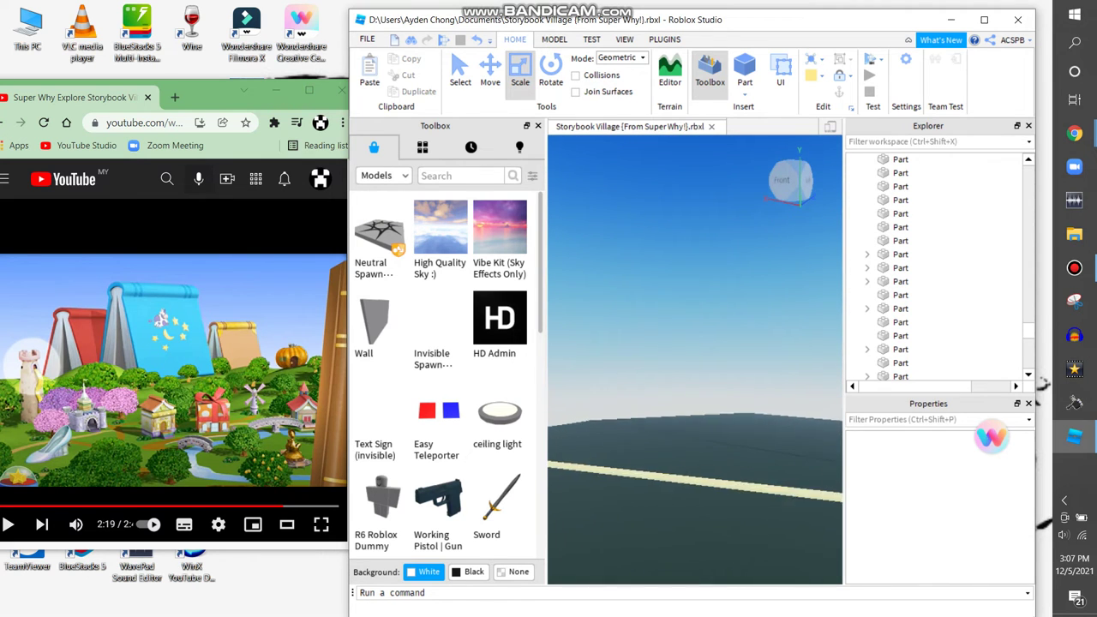
right_drag(695, 343, 695, 420)
text(etower)
key(Return)
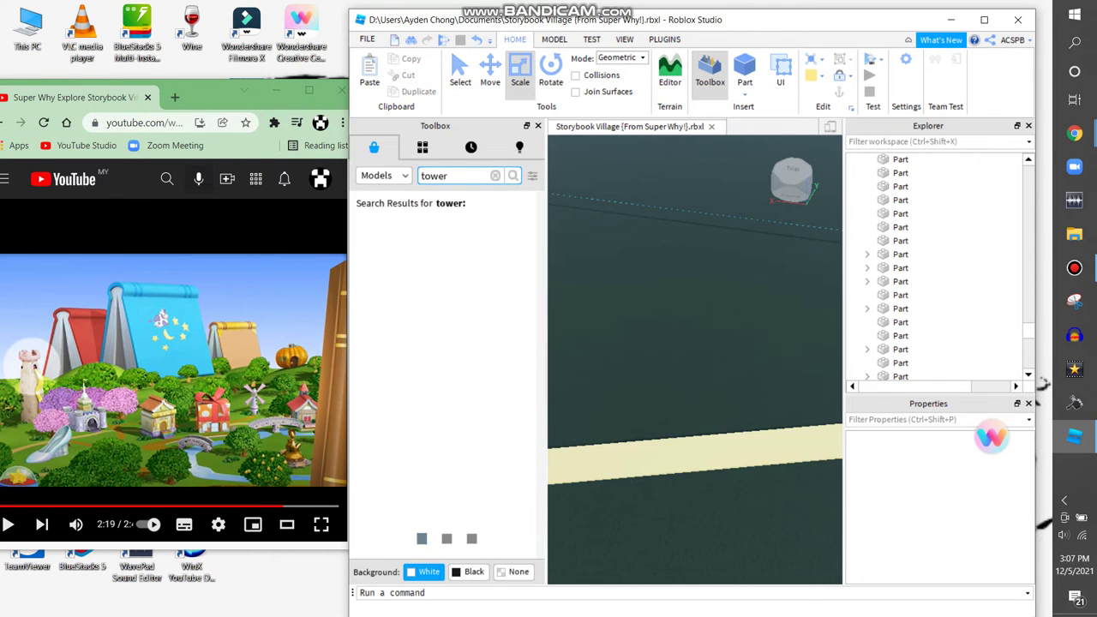
key(e)
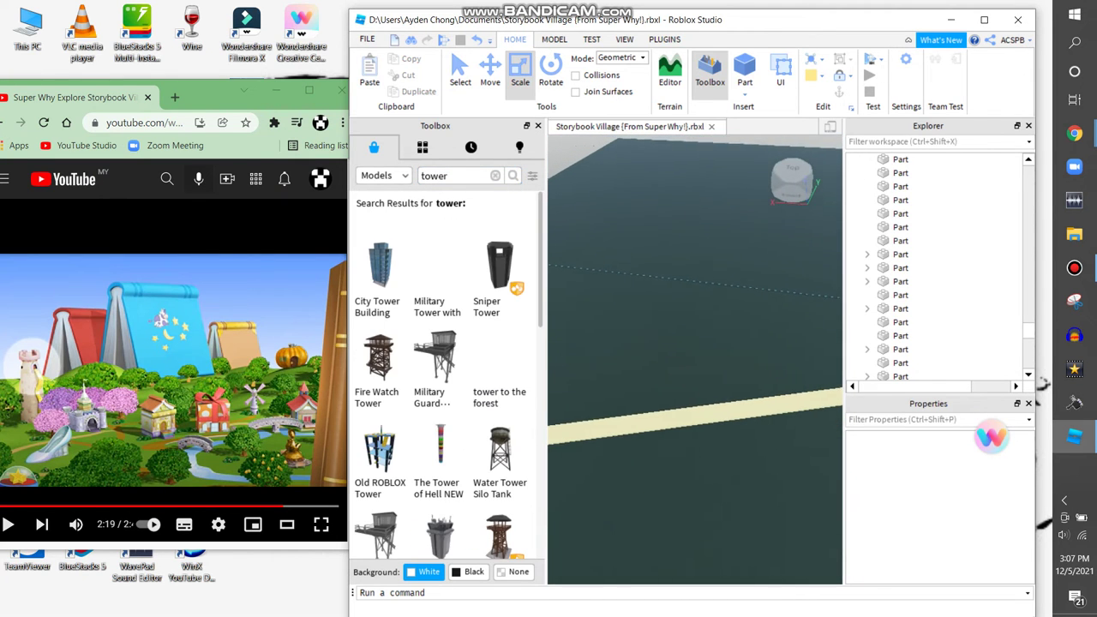
- Search the model library for "rapunzel tower"
click(495, 175)
text(ra)
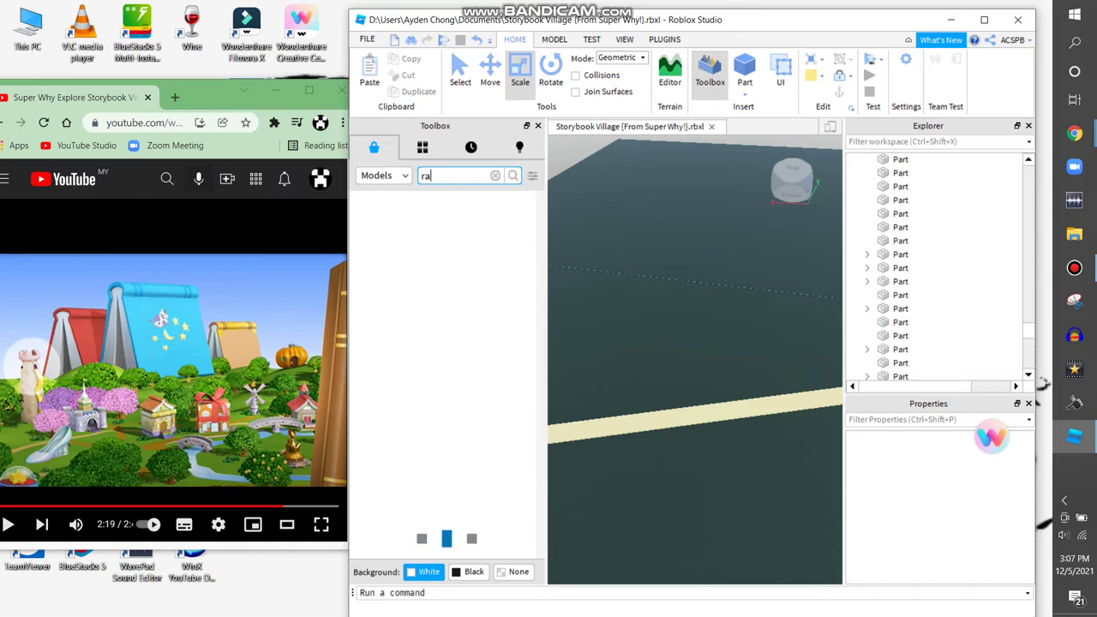
text(punzel towe)
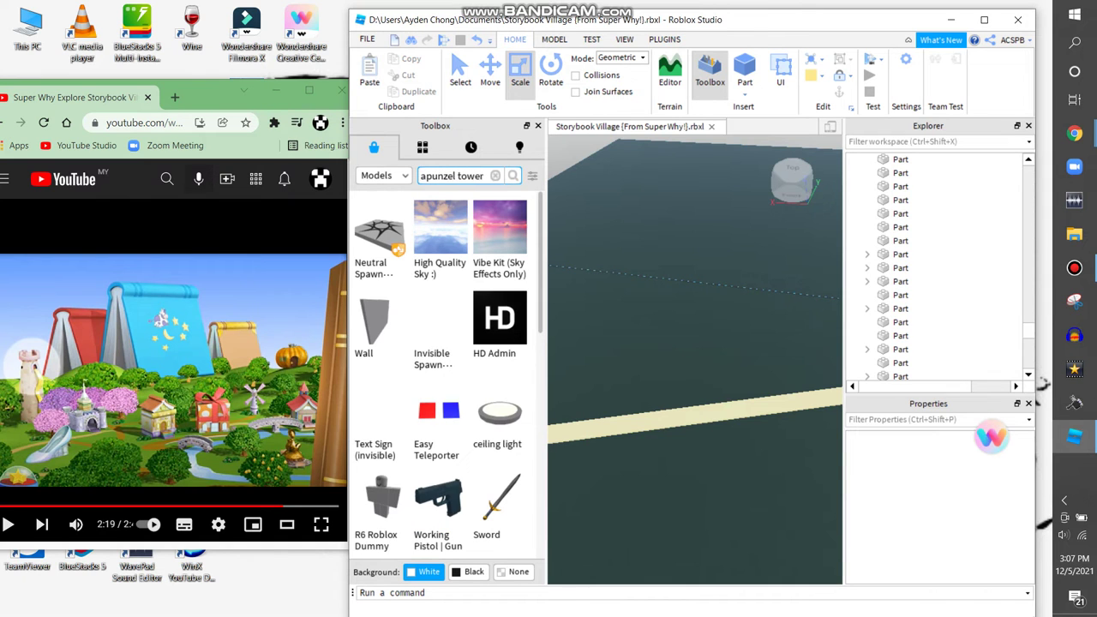
text(r)
key(Return)
- Try the Medieval Village tower model on the ground beside the yellow path and delete it
right_drag(695, 360, 694, 360)
mouse_move(381, 261)
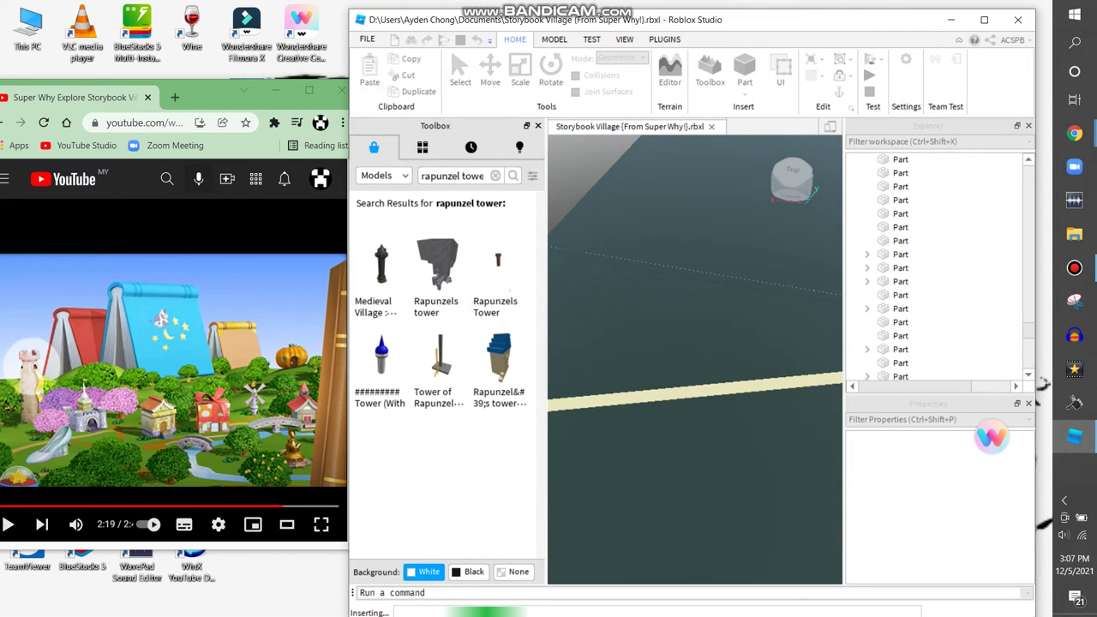
right_drag(683, 317, 656, 441)
right_click(653, 444)
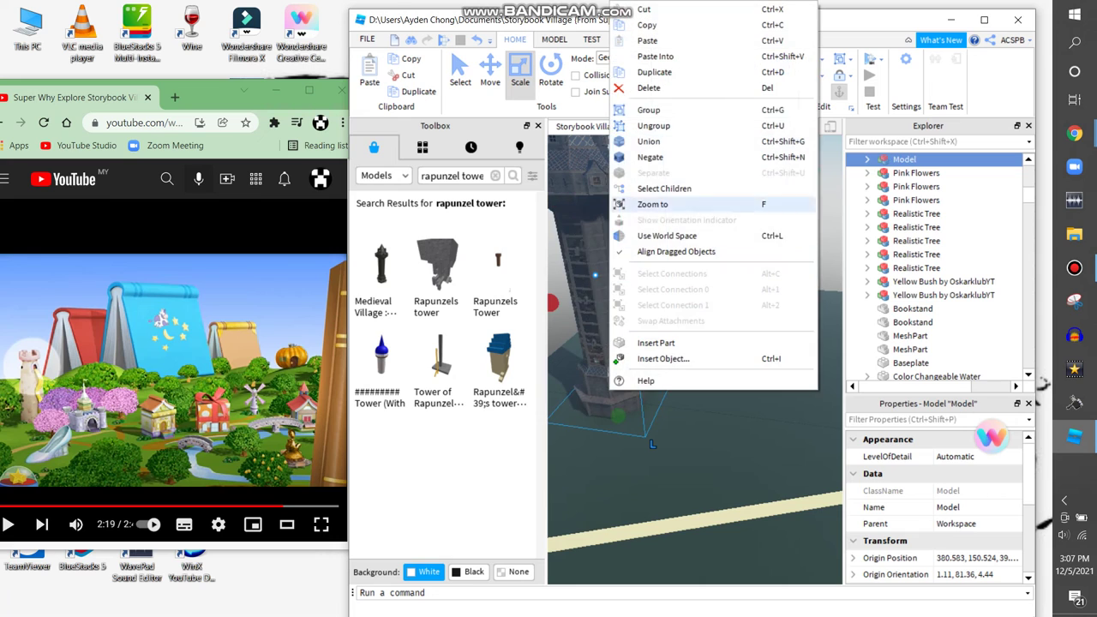
click(649, 87)
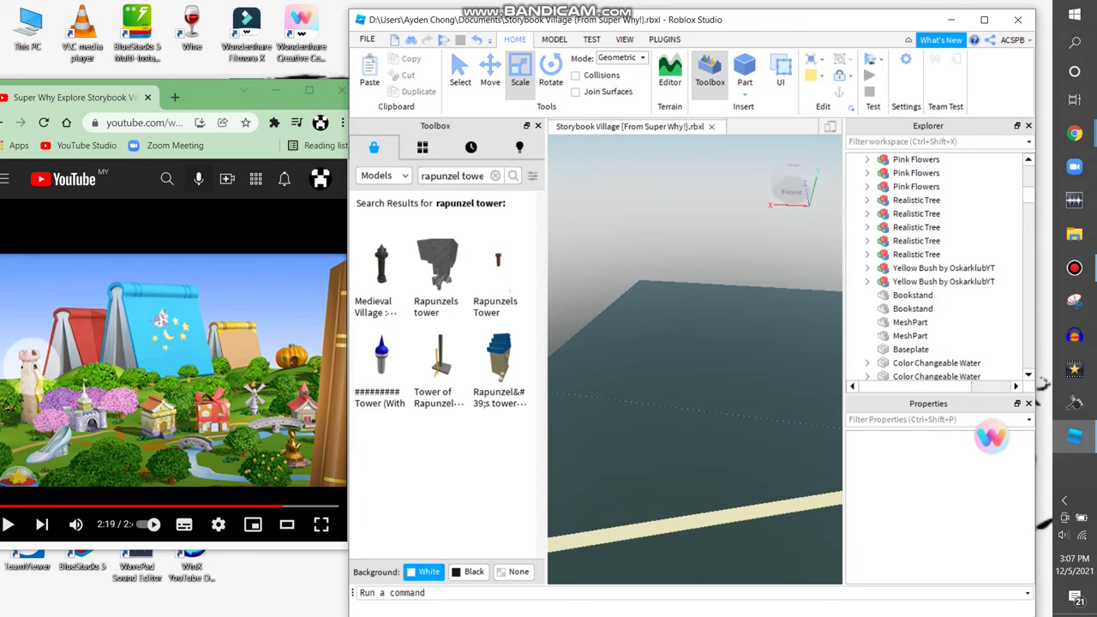
- Try the brick Rapunzels Tower model beside the yellow path and delete it
click(497, 266)
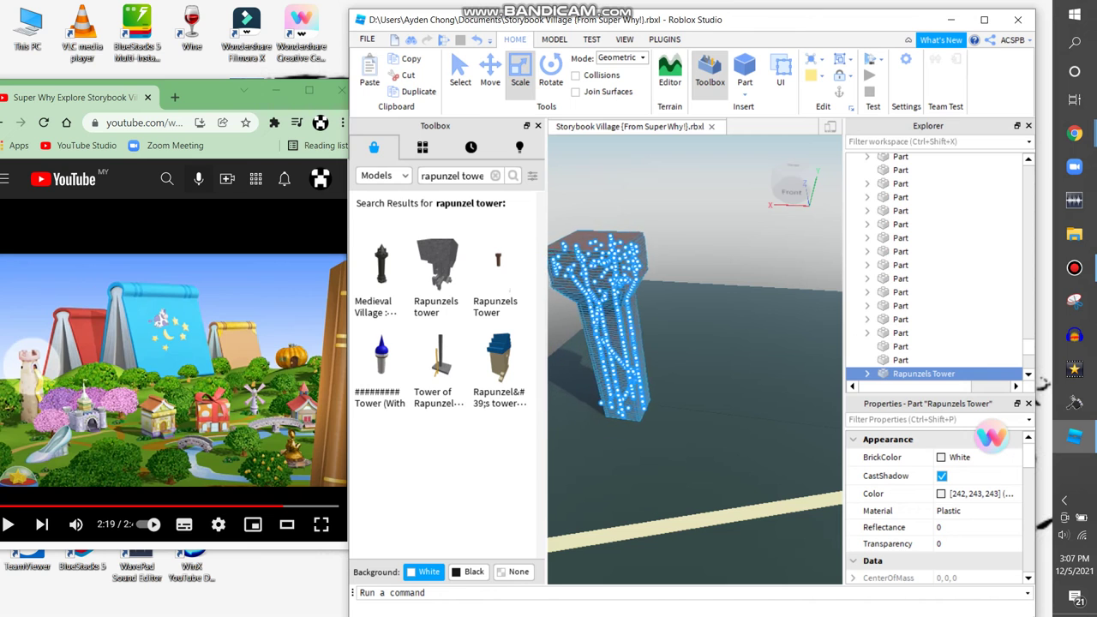
scroll(693, 514, up, 5)
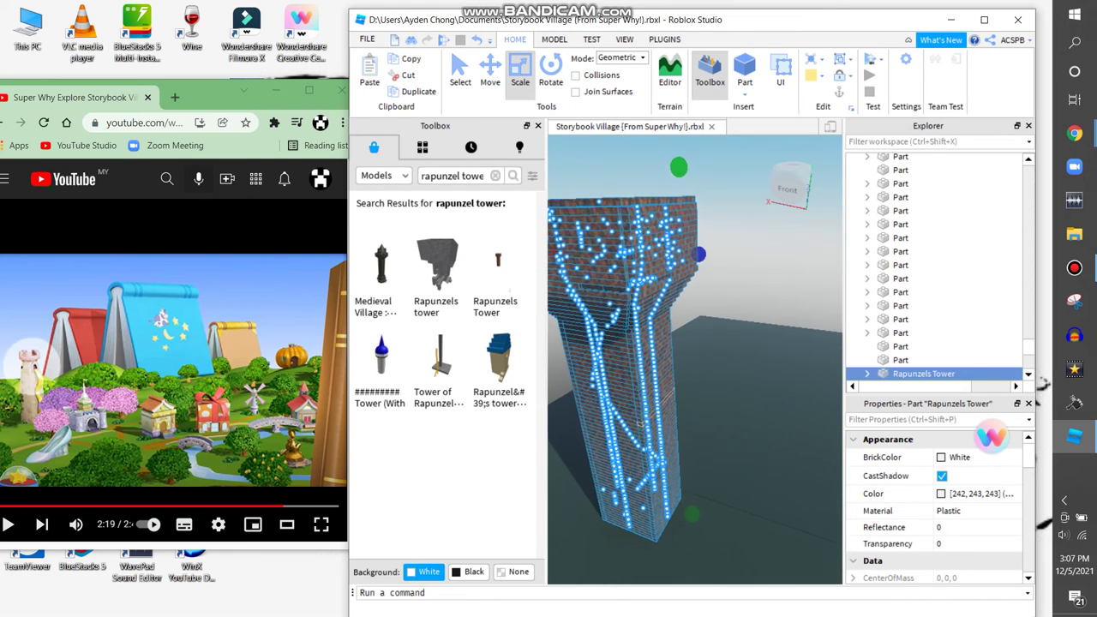
right_click(693, 514)
click(671, 88)
scroll(694, 360, down, 3)
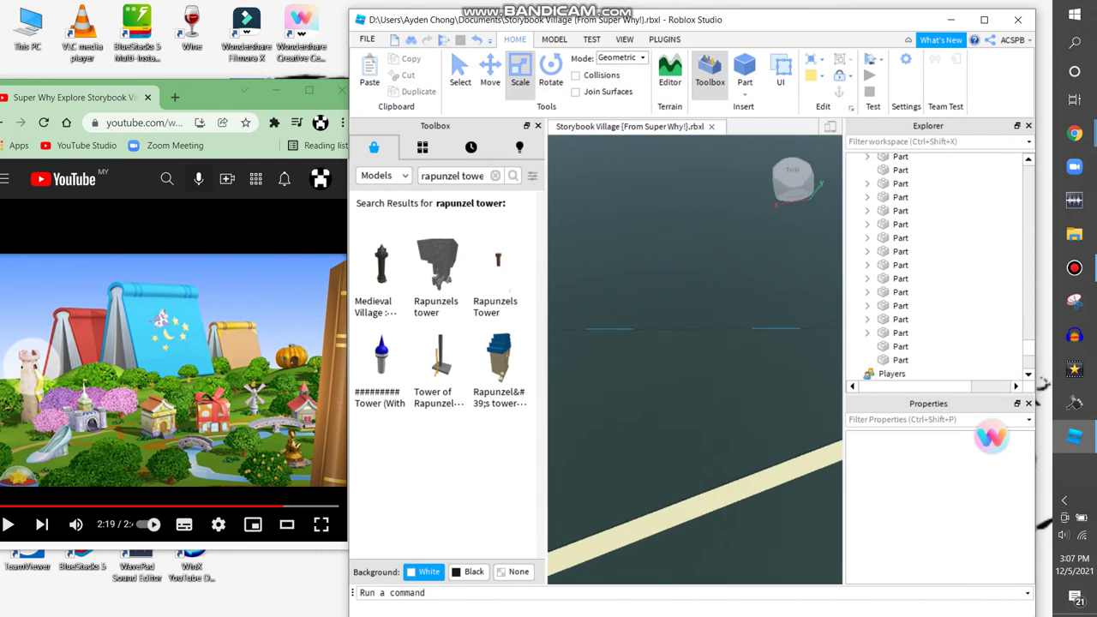
- Insert the white tower with the blue dome and stand it on the ground beside the outer stretch of the yellow path
click(381, 356)
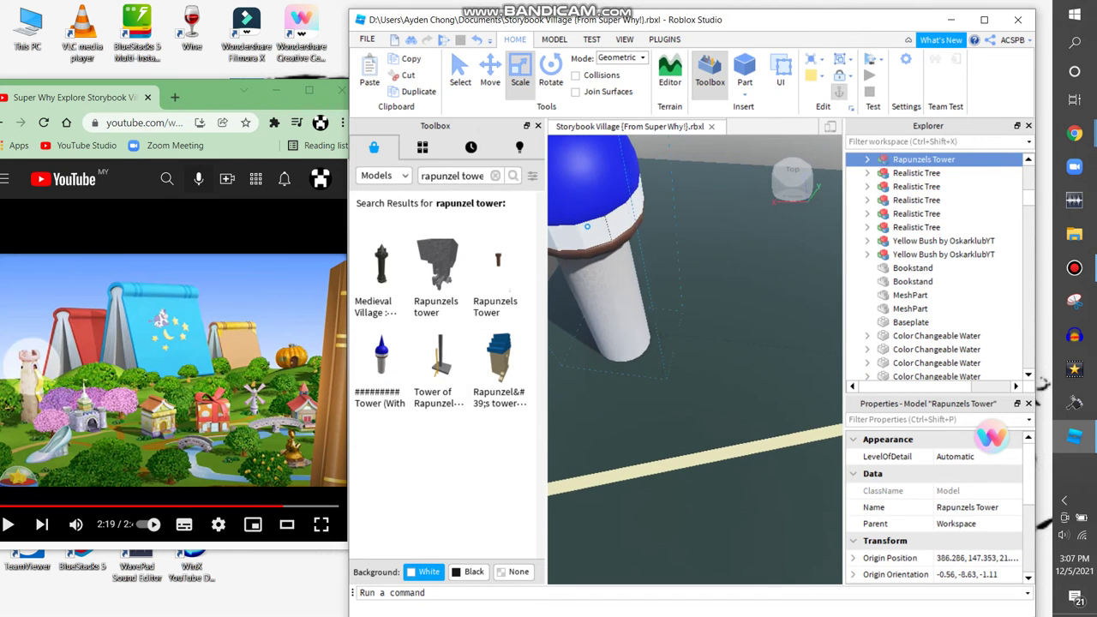
scroll(617, 82, down, 1)
scroll(617, 82, up, 1)
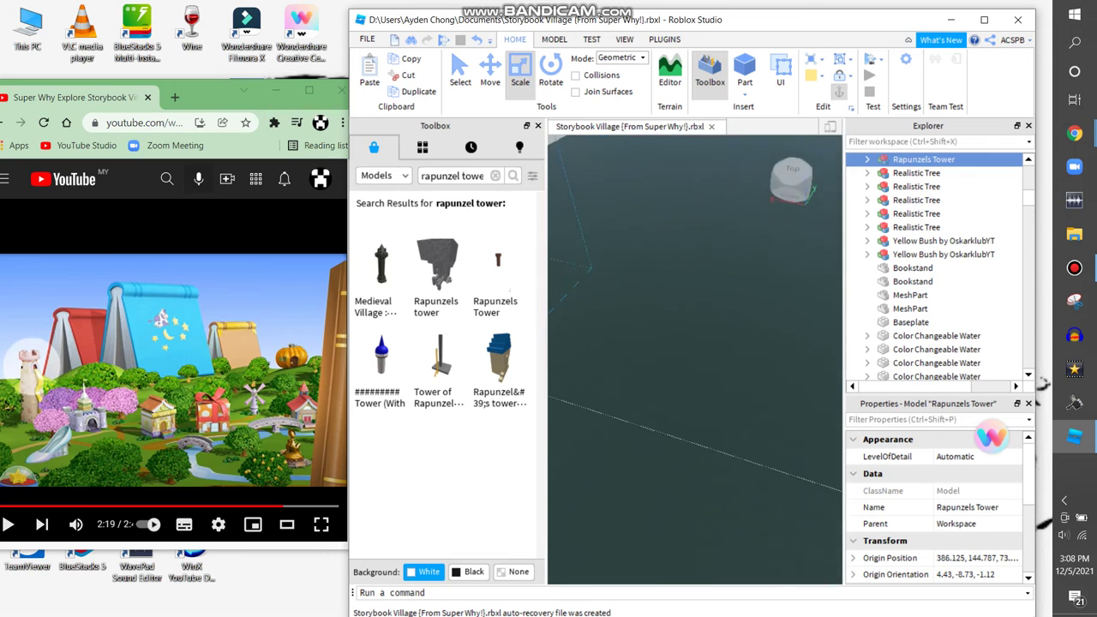
key(w)
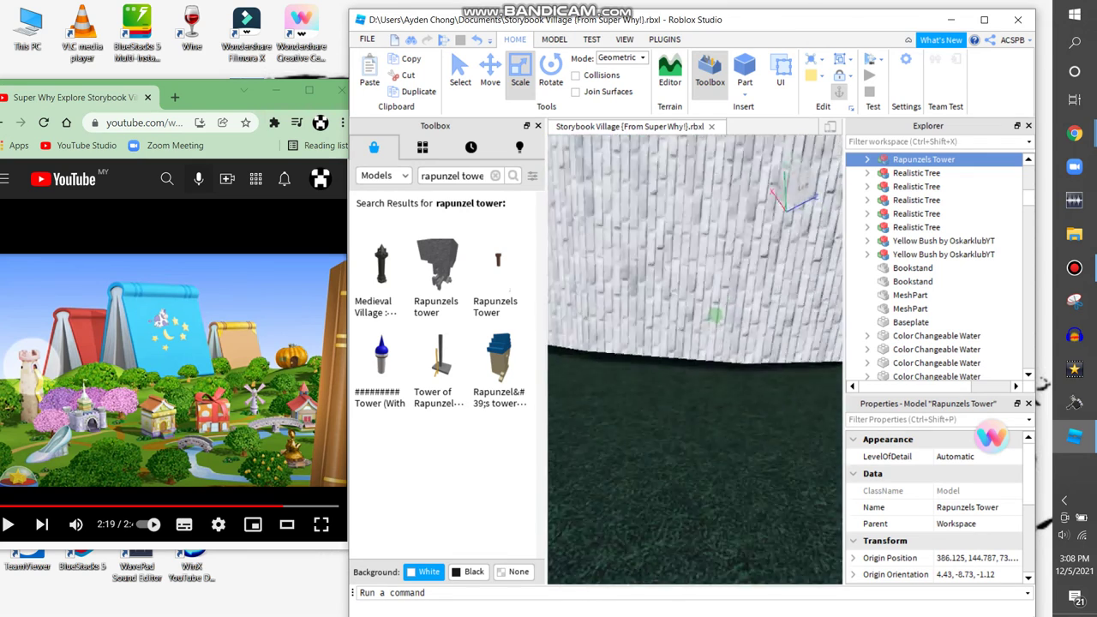
key(s)
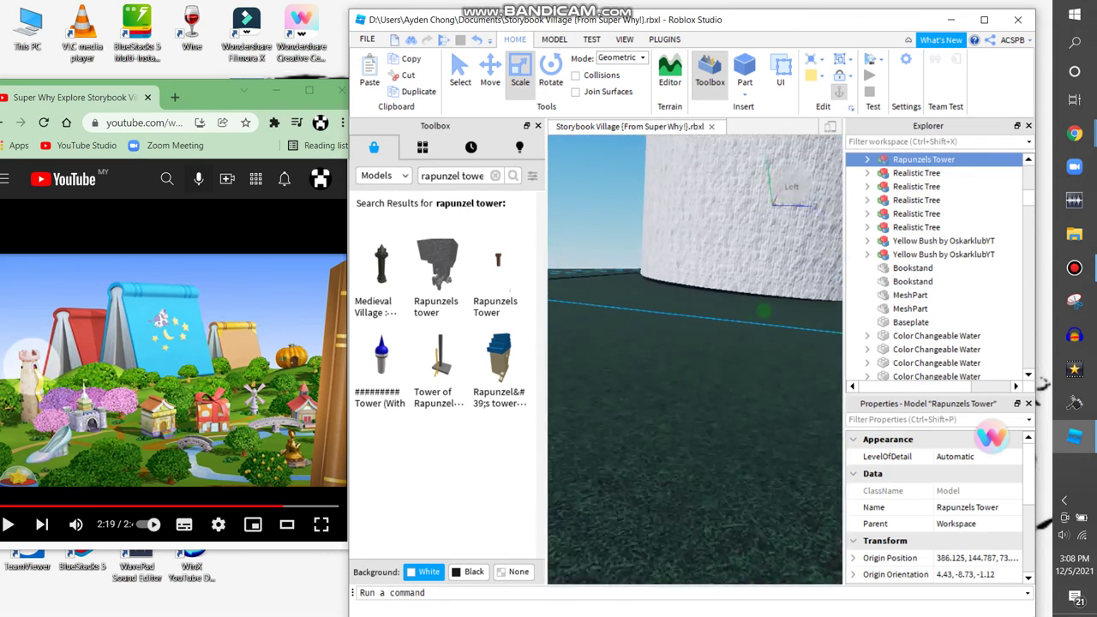
key(s)
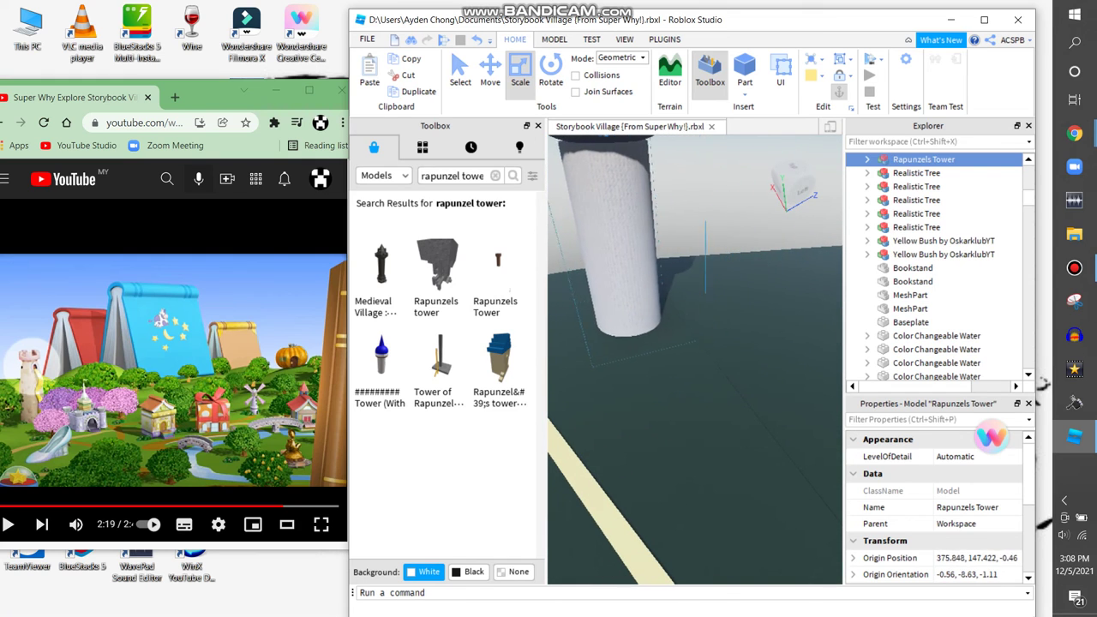
right_drag(712, 347, 679, 340)
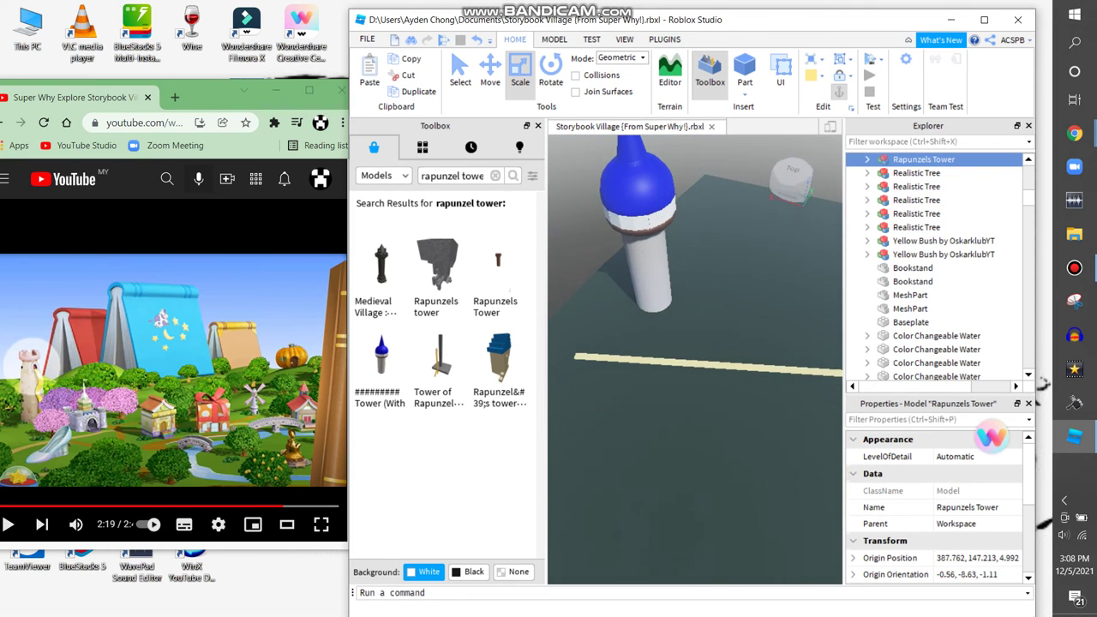
right_drag(679, 341, 673, 340)
click(673, 340)
- Search the model library for "cherry blossom"
click(495, 175)
text(cherry blo)
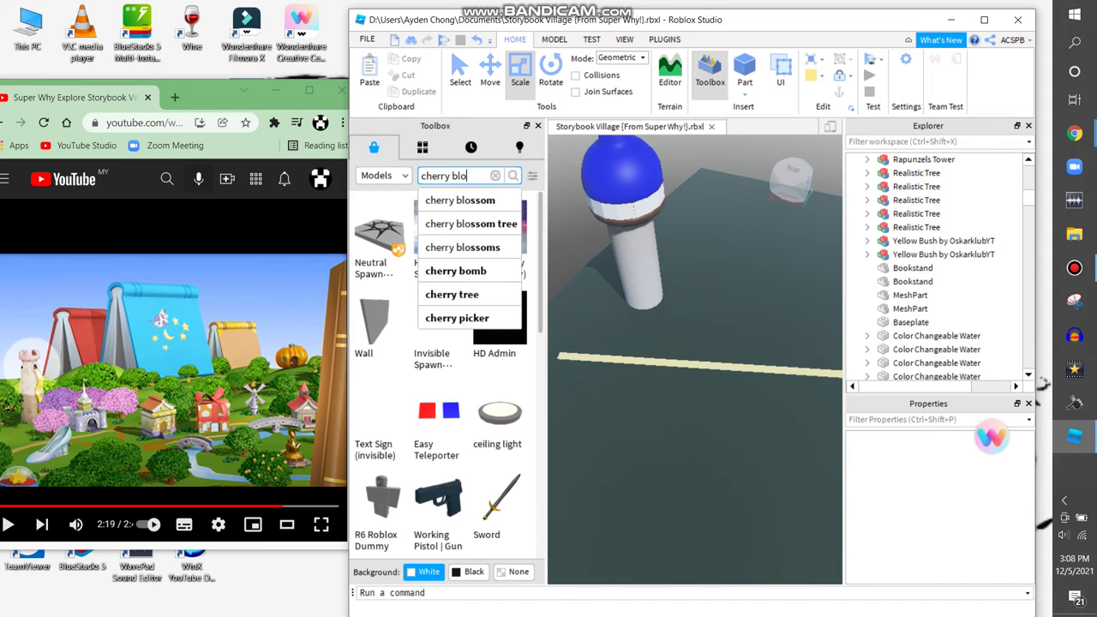
text(ssom)
key(Return)
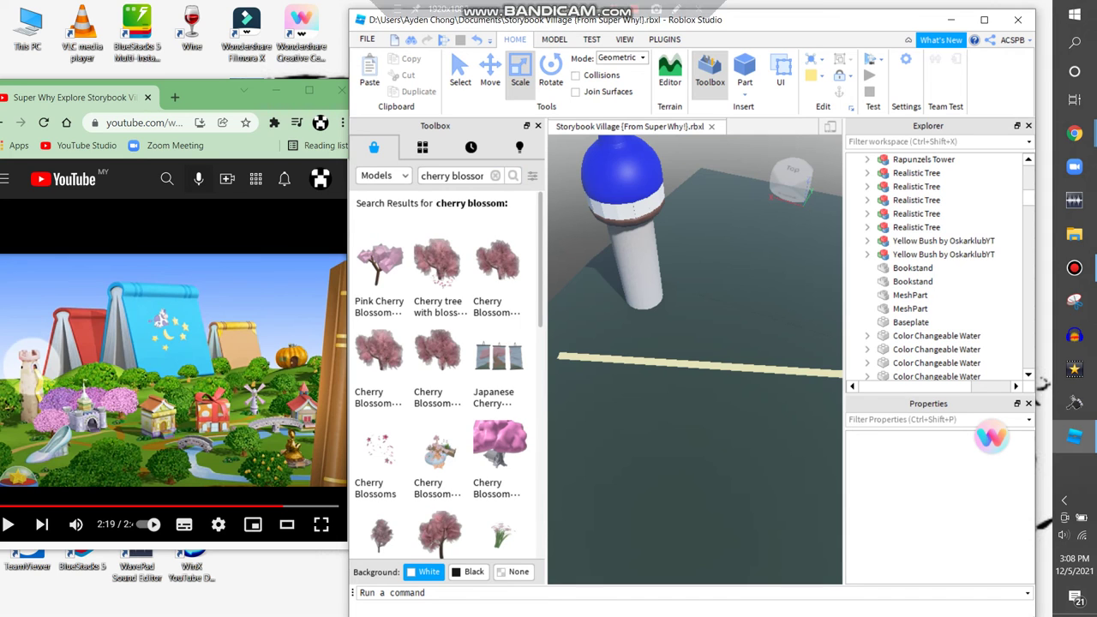
- Place four small Pink Cherry Blossom trees on the ground between the tower and the yellow path
click(380, 266)
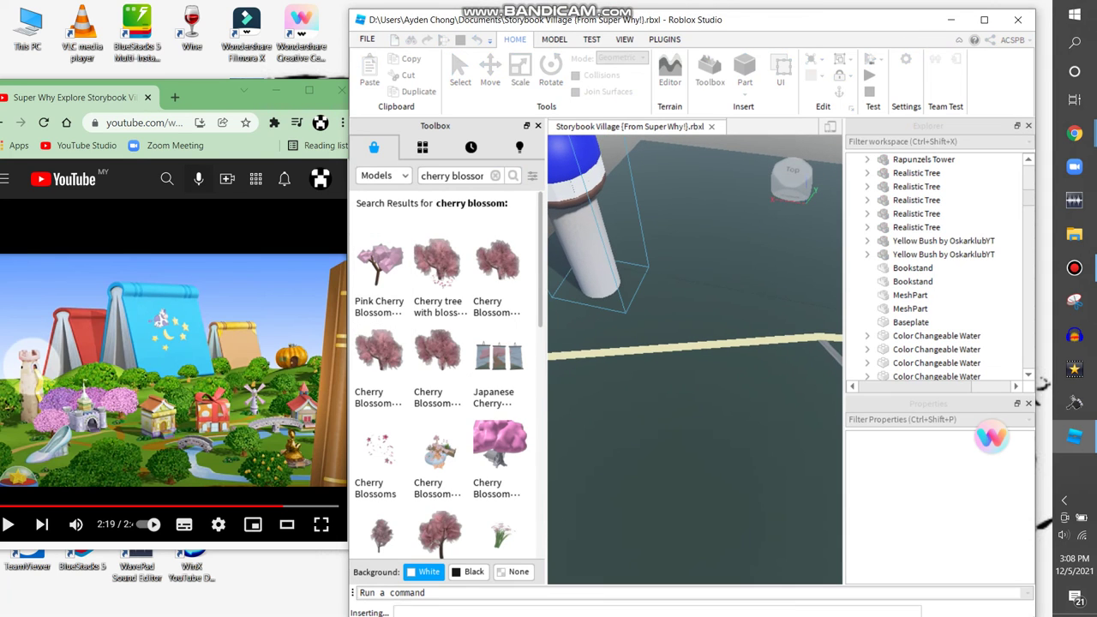
scroll(631, 329, up, 3)
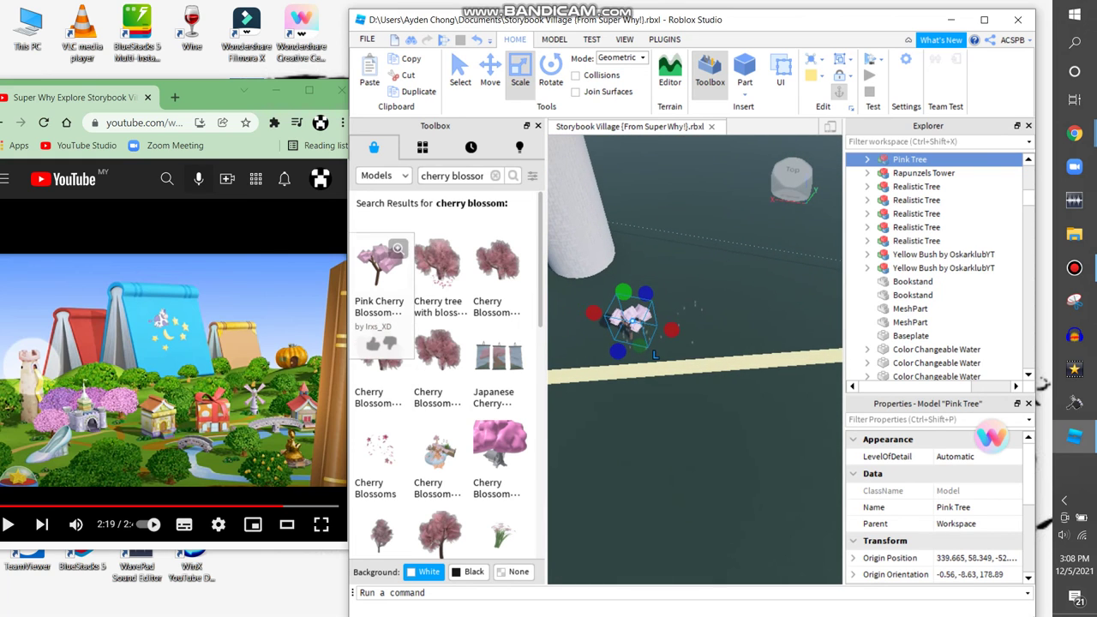
drag(380, 266, 660, 244)
drag(380, 266, 673, 214)
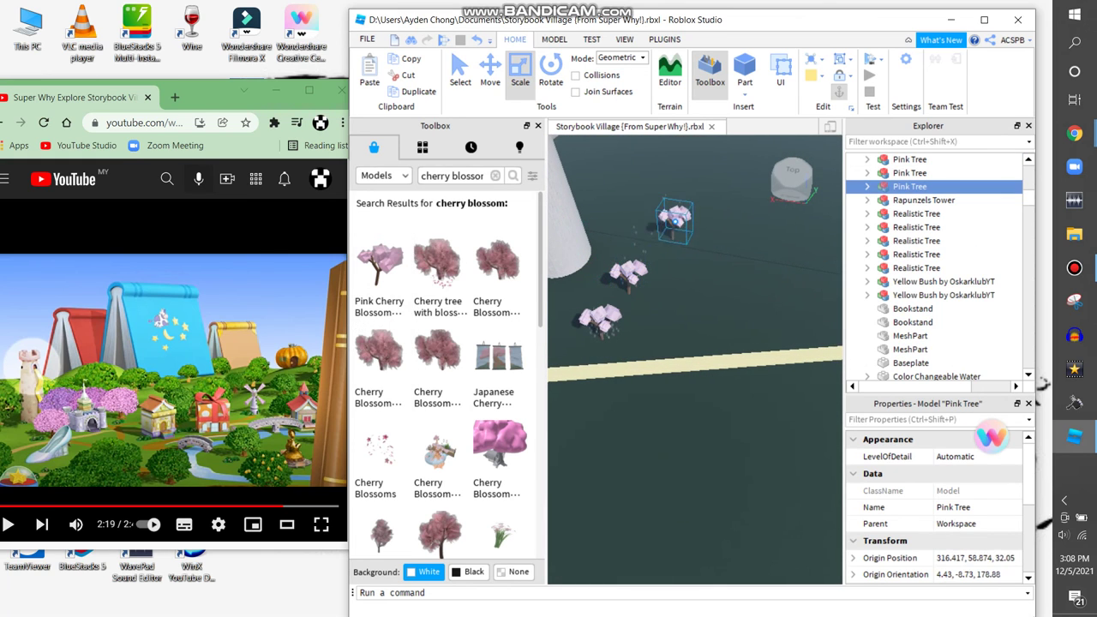
mouse_move(380, 265)
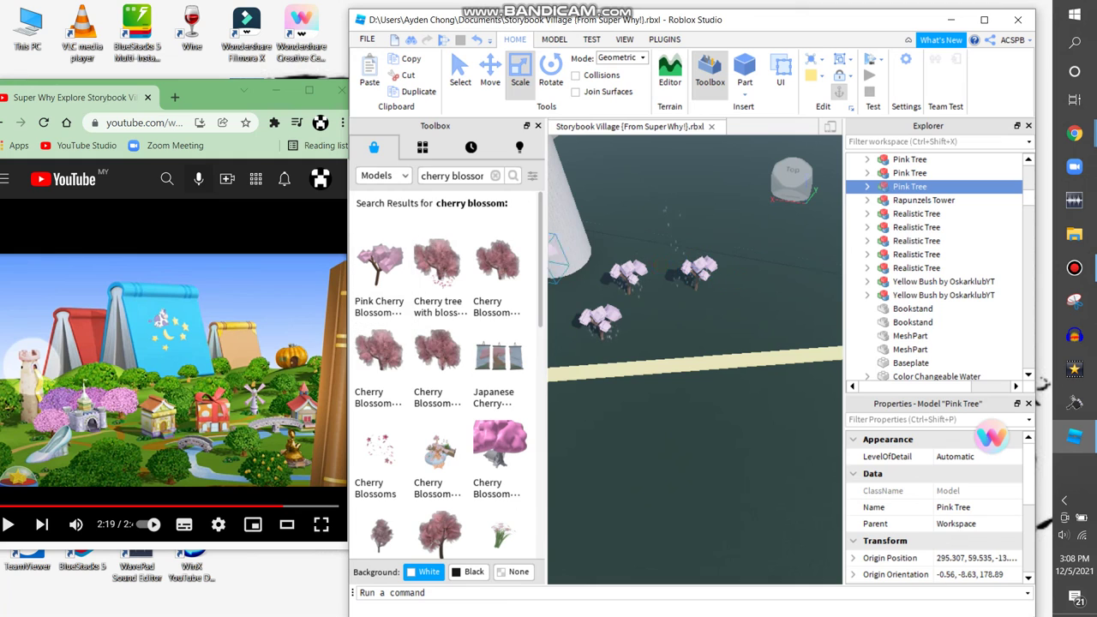
drag(380, 266, 768, 305)
- Place two of the larger Cherry Blossom trees among and behind the small pink trees beside the tower
mouse_move(386, 351)
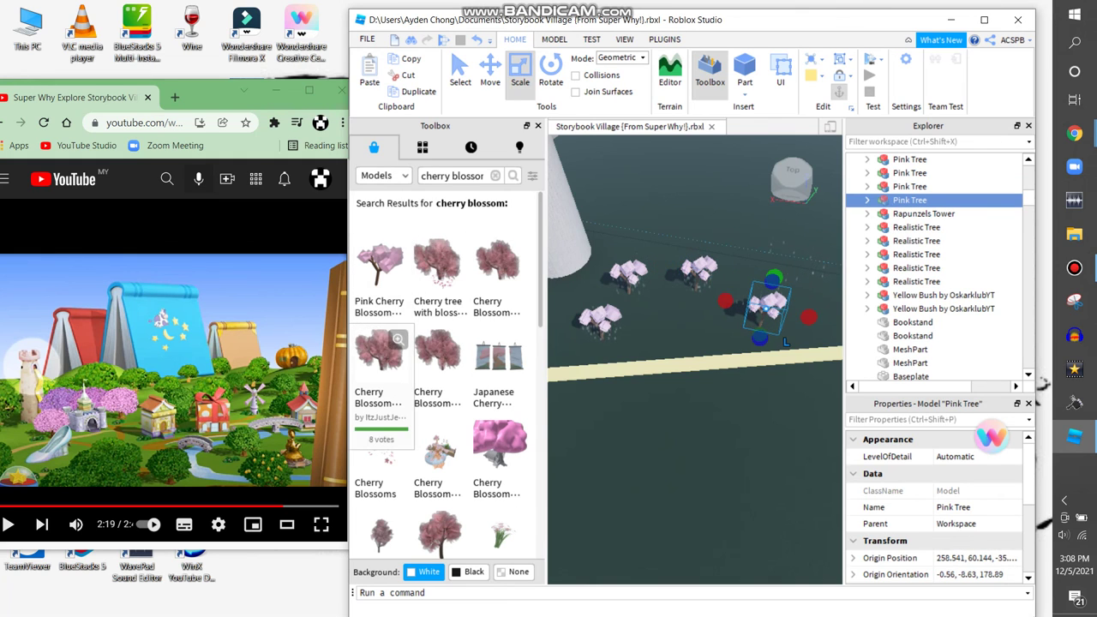
drag(379, 352, 654, 254)
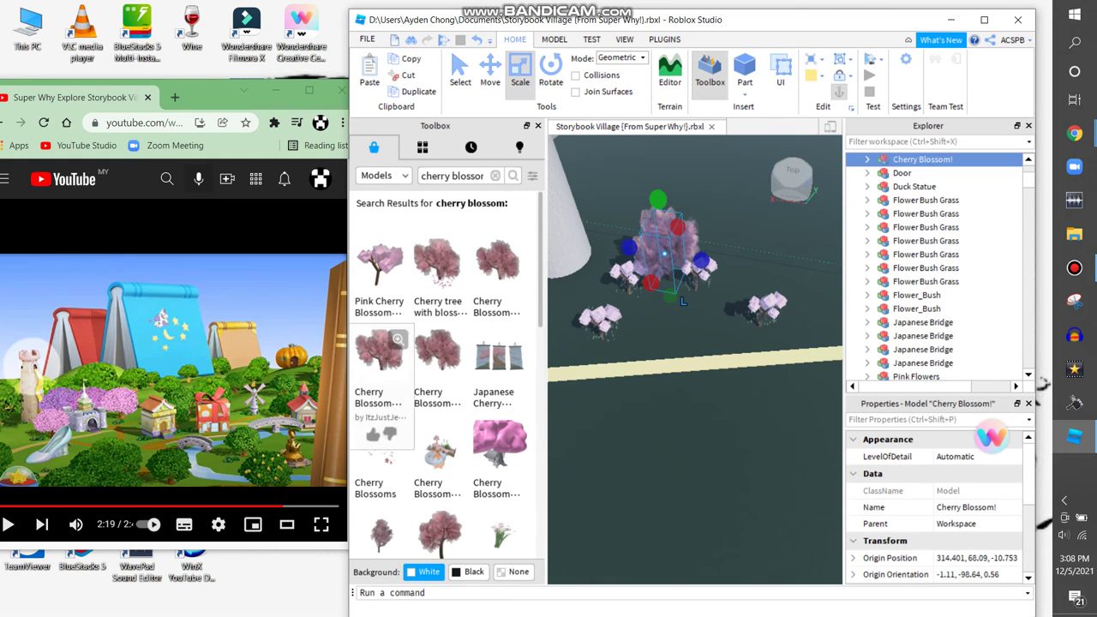
drag(380, 352, 776, 307)
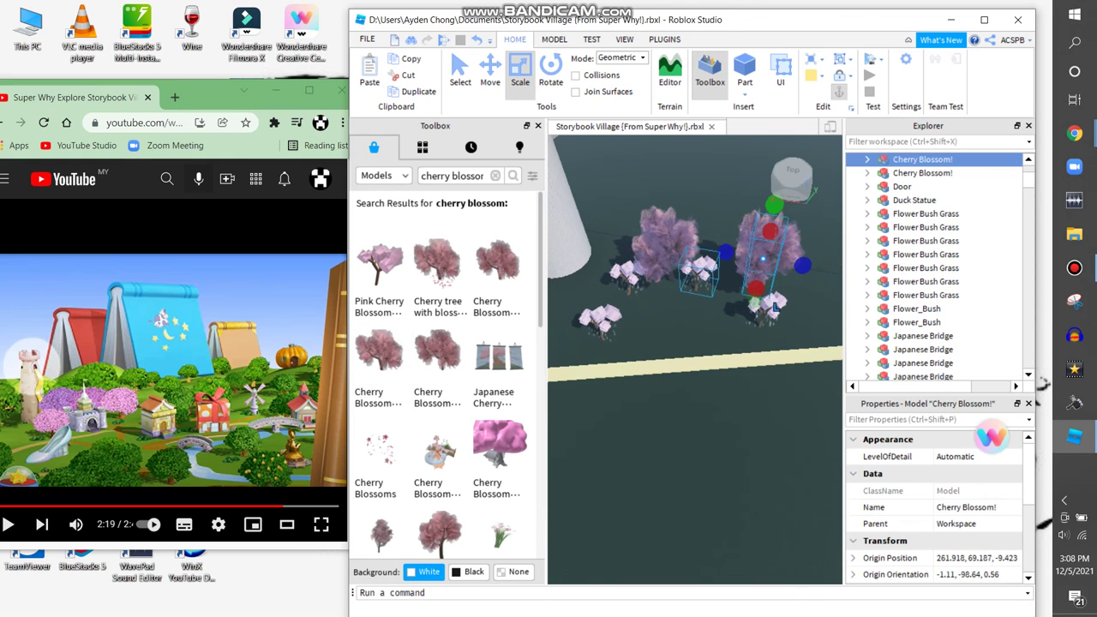